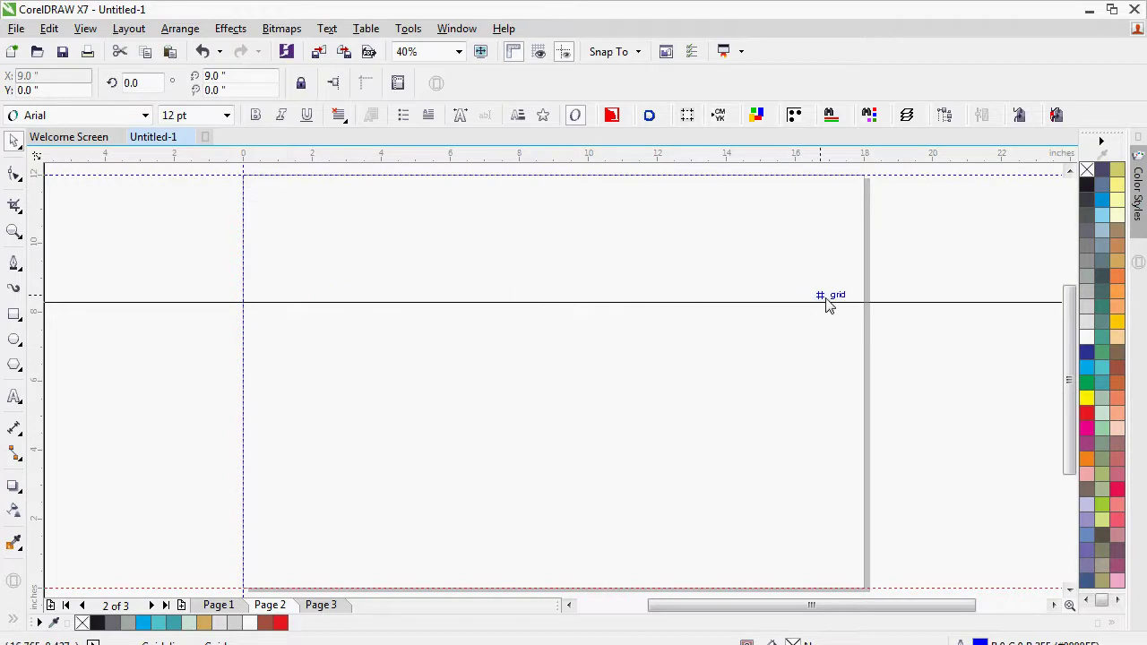
Place a vertical guideline on the page's right edge and set the nudge distance to 0.5 inches
{"action": "left_click", "coordinate": [866, 298]}
{"action": "left_click", "coordinate": [936, 279]}
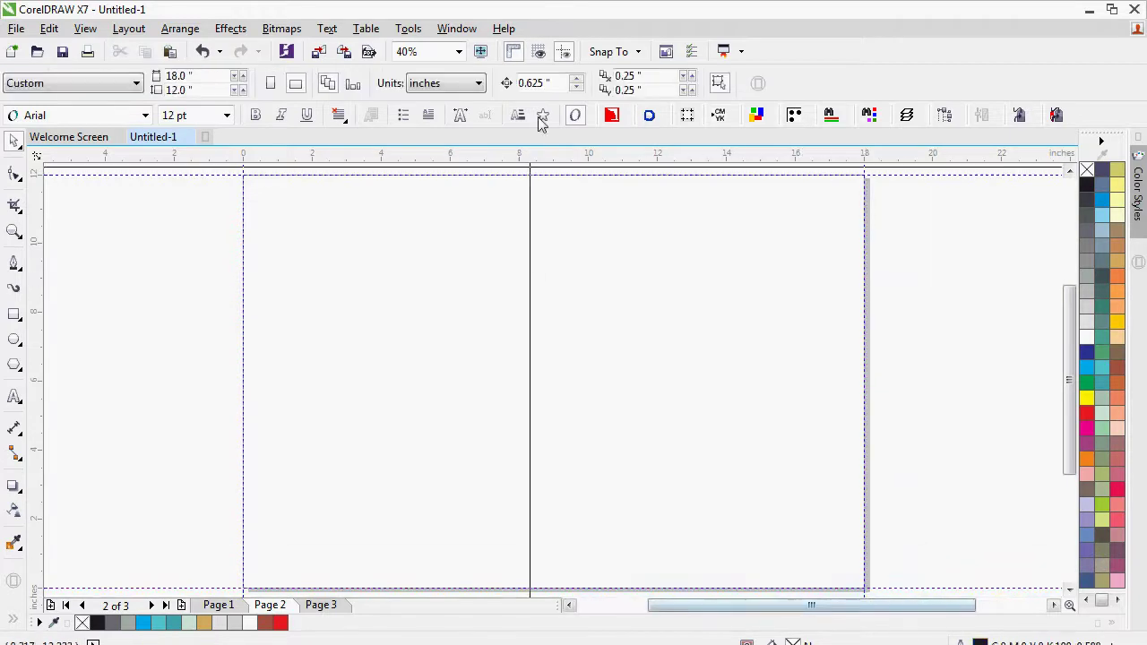
{"action": "left_click", "coordinate": [565, 84]}
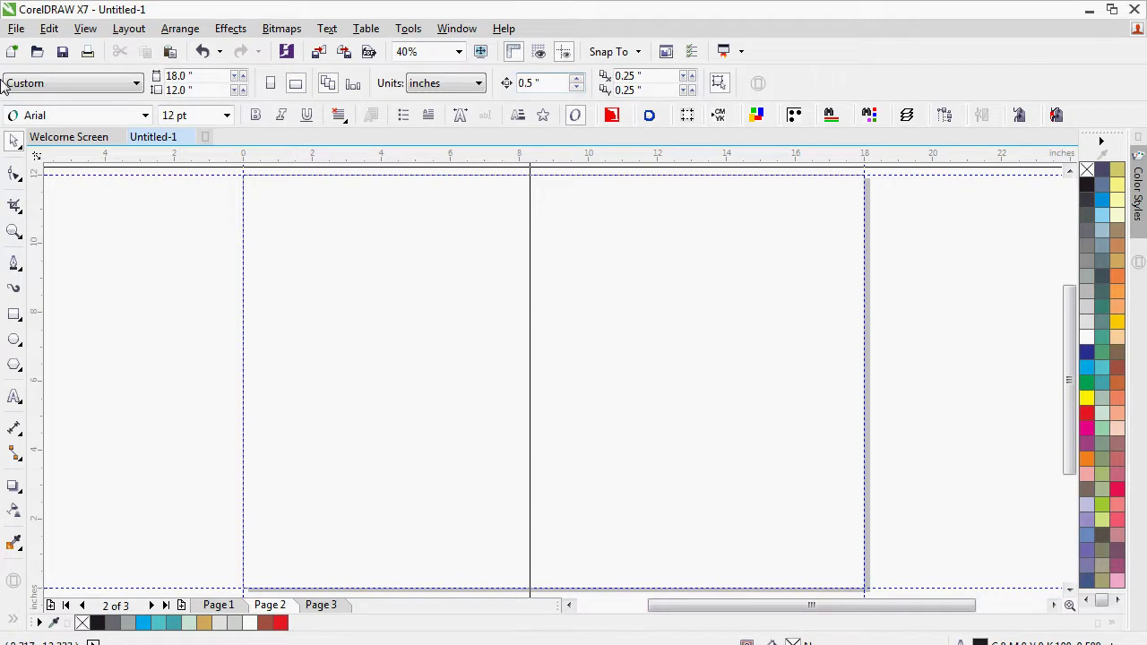
Duplicate each of the four page-edge guidelines 0.5 inches inward to mark the page margins
{"action": "left_click", "coordinate": [514, 175]}
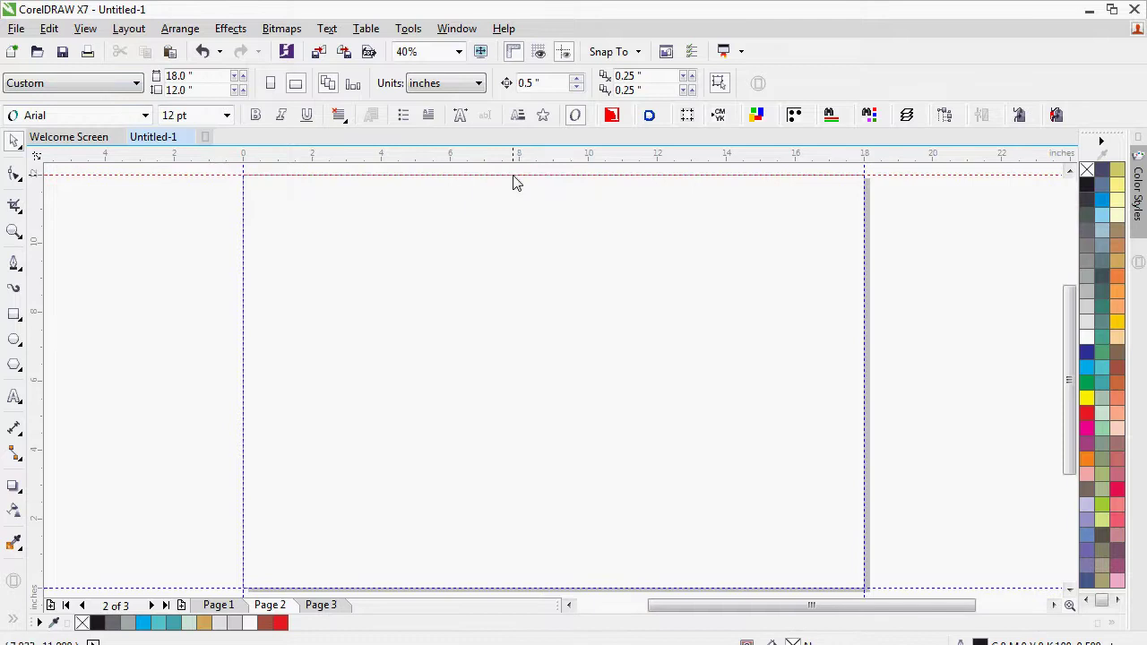
{"action": "left_click", "coordinate": [244, 238]}
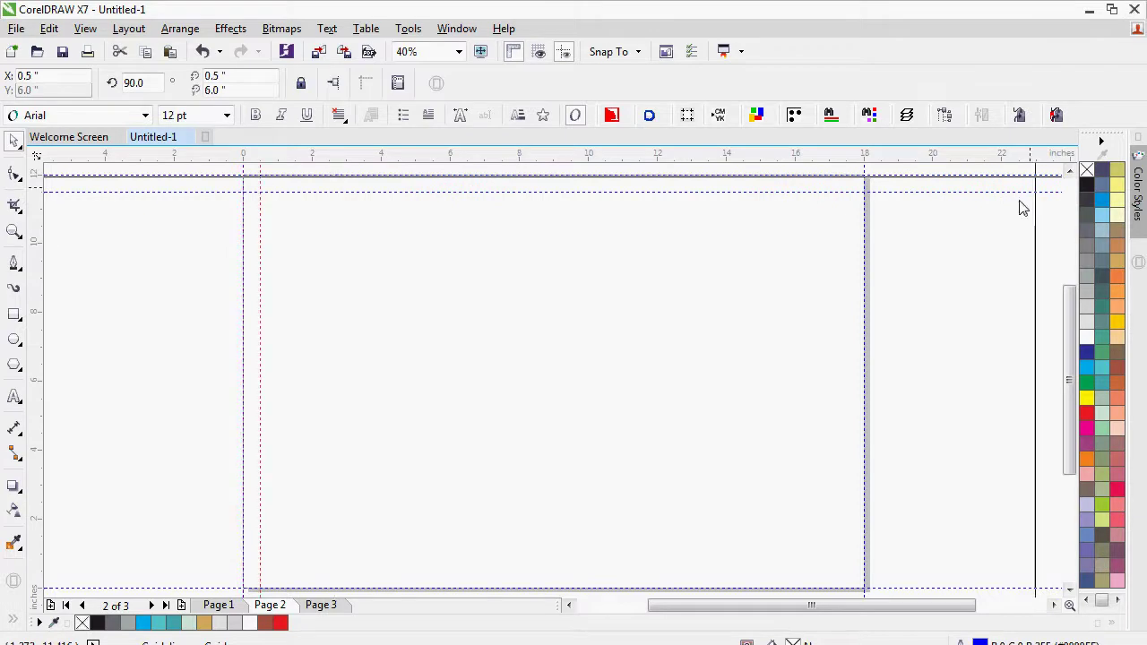
{"action": "left_click", "coordinate": [865, 255]}
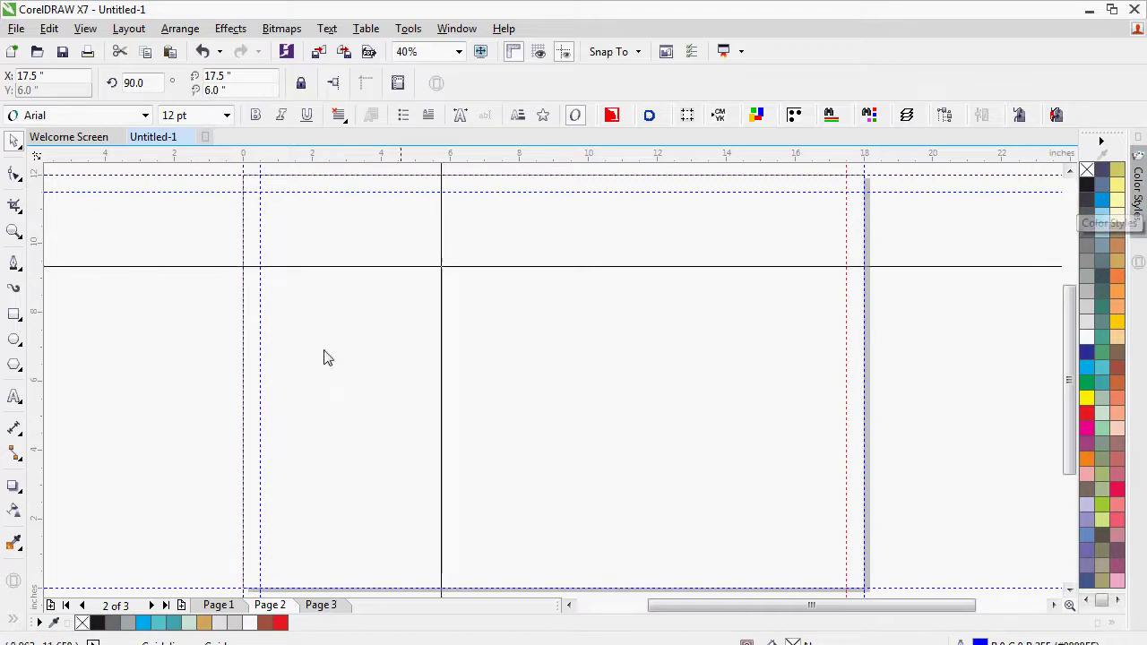
{"action": "left_click", "coordinate": [336, 590]}
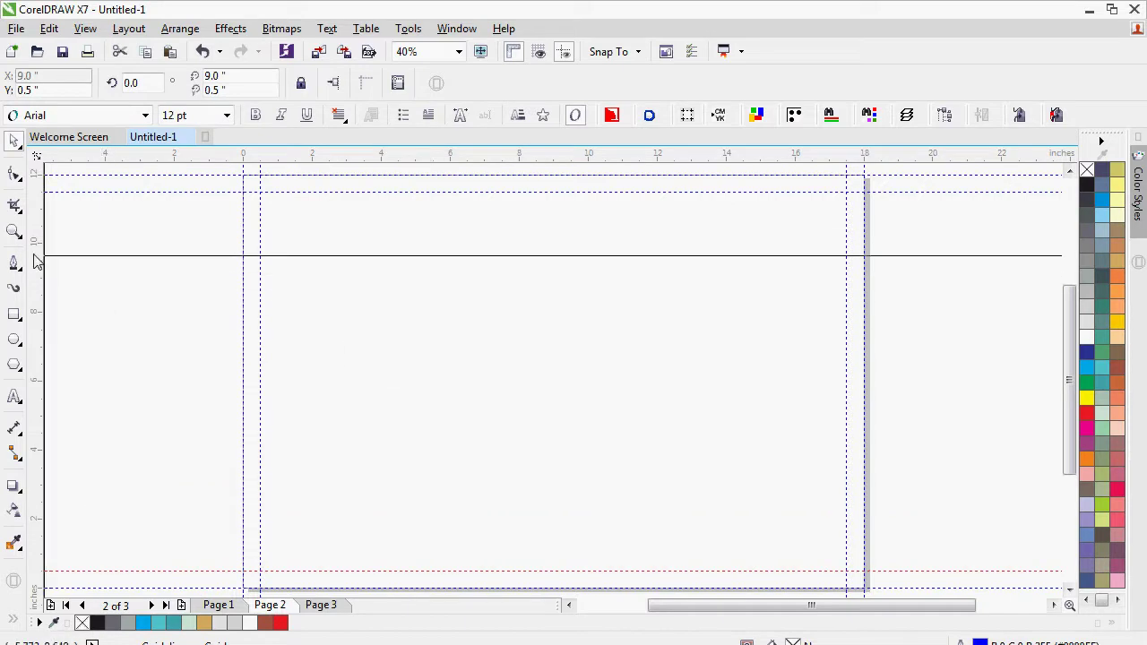
Place a vertical guideline at 9 inches and, with a 0.75-inch nudge distance, turn it into two guidelines at 8.25 and 9.75 inches
{"action": "left_click", "coordinate": [401, 292]}
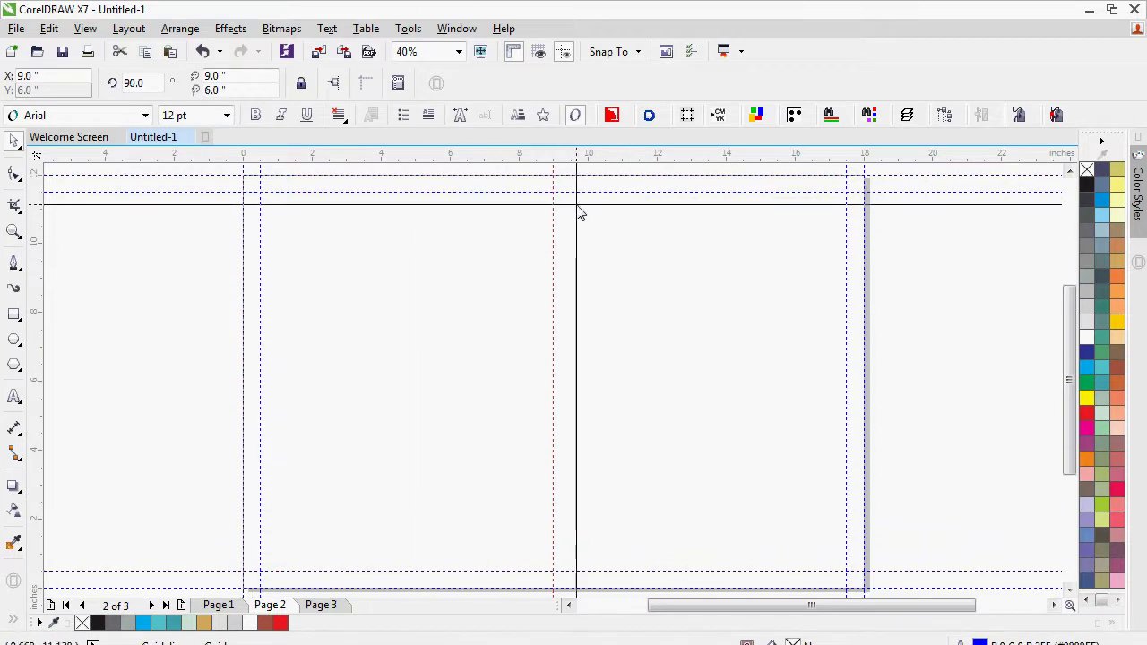
{"action": "key", "text": "Escape"}
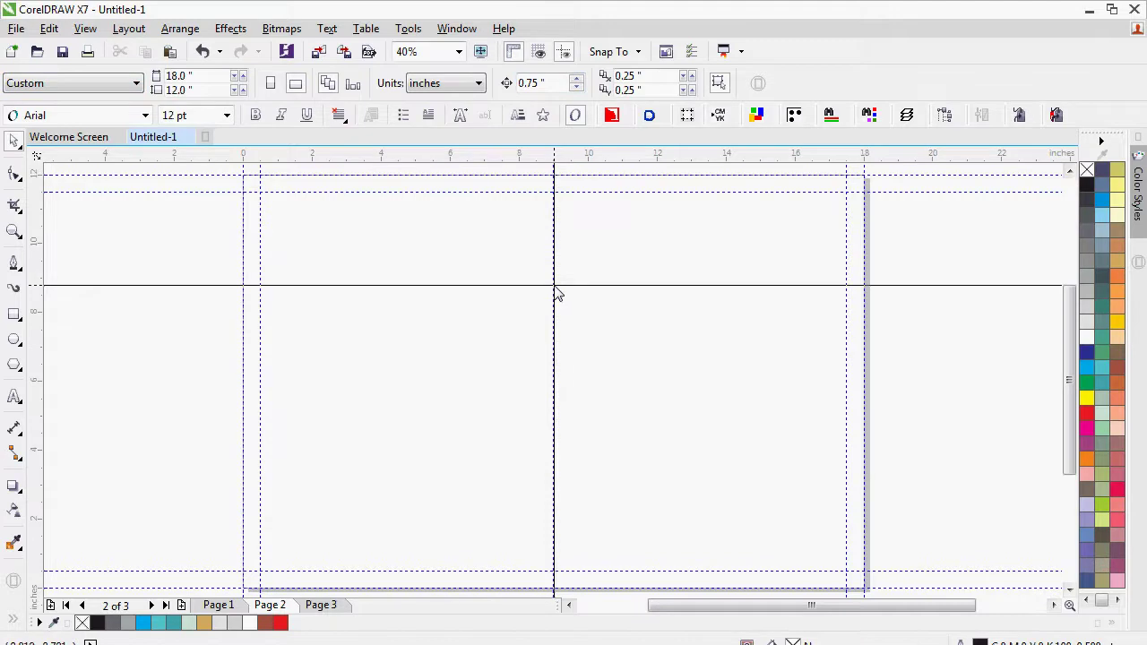
{"action": "left_click", "coordinate": [554, 293]}
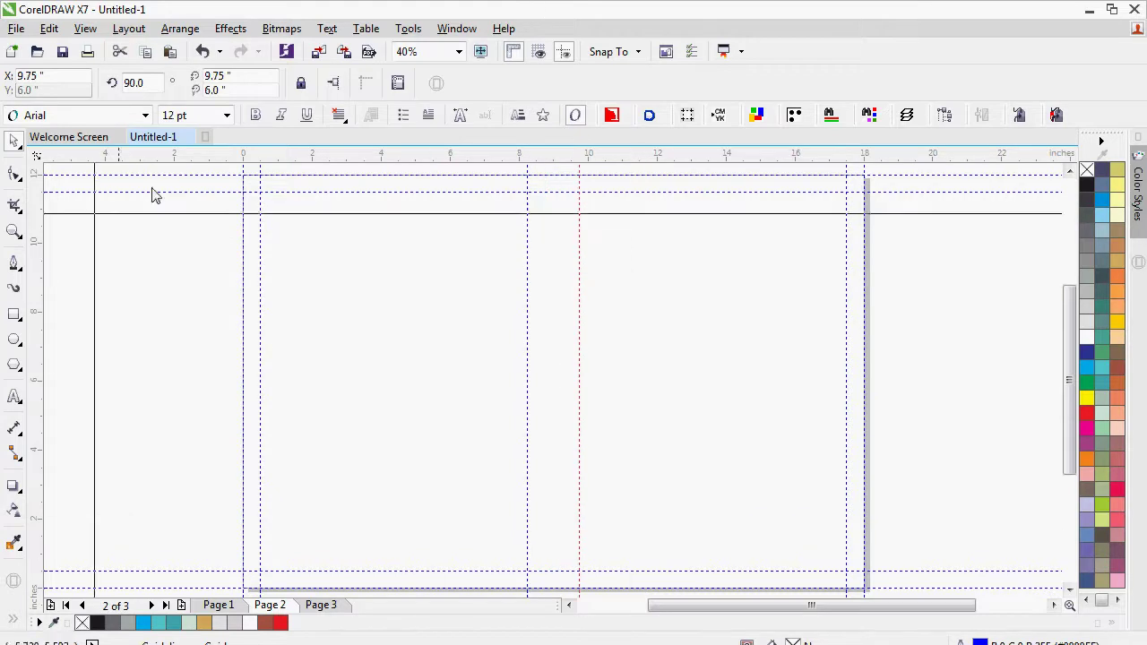
{"action": "left_click", "coordinate": [889, 326]}
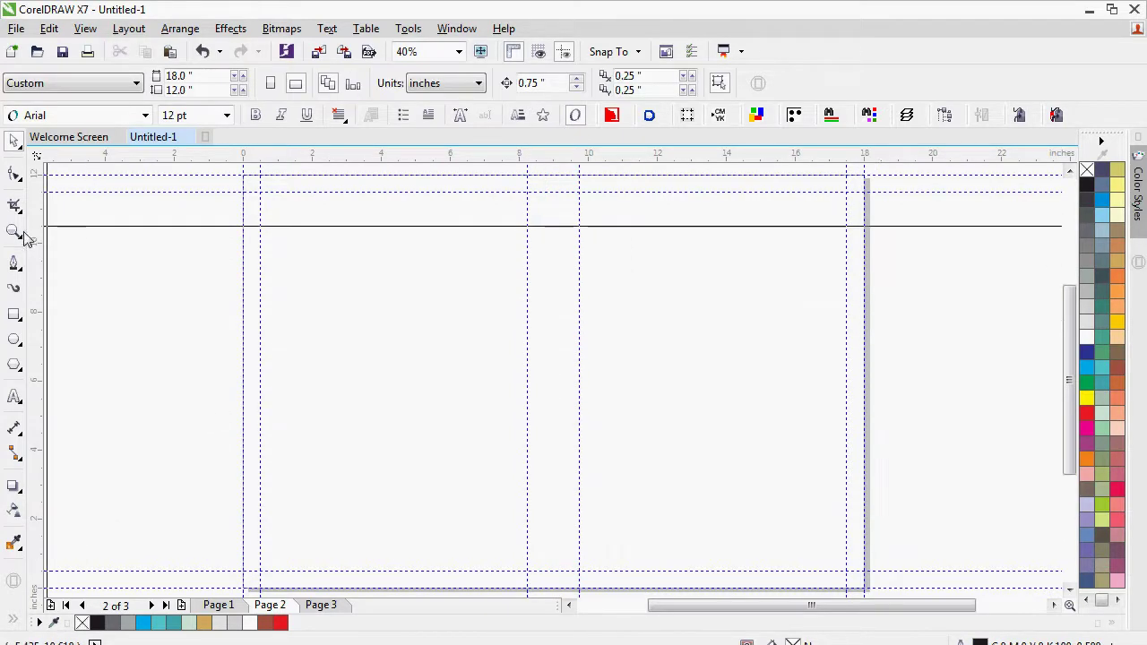
Add a guideline angled at 45 degrees and move it so it crosses the page's bottom edge at 10.5 inches
{"action": "left_click_drag", "start_coordinate": [31, 238], "coordinate": [433, 260]}
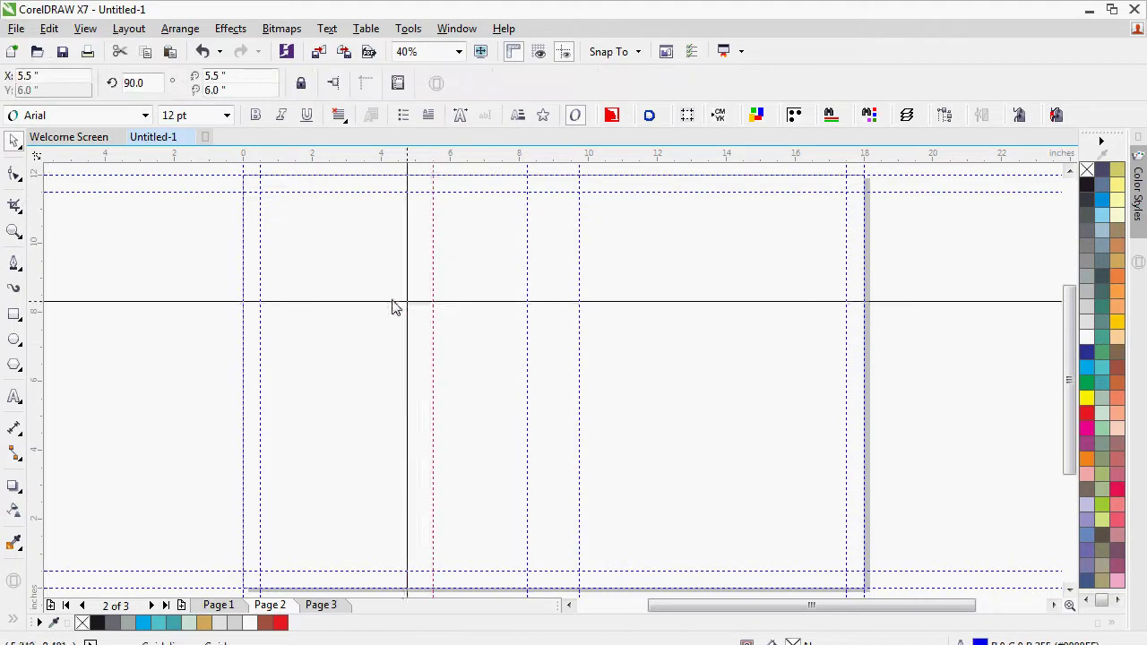
{"action": "left_click", "coordinate": [127, 83]}
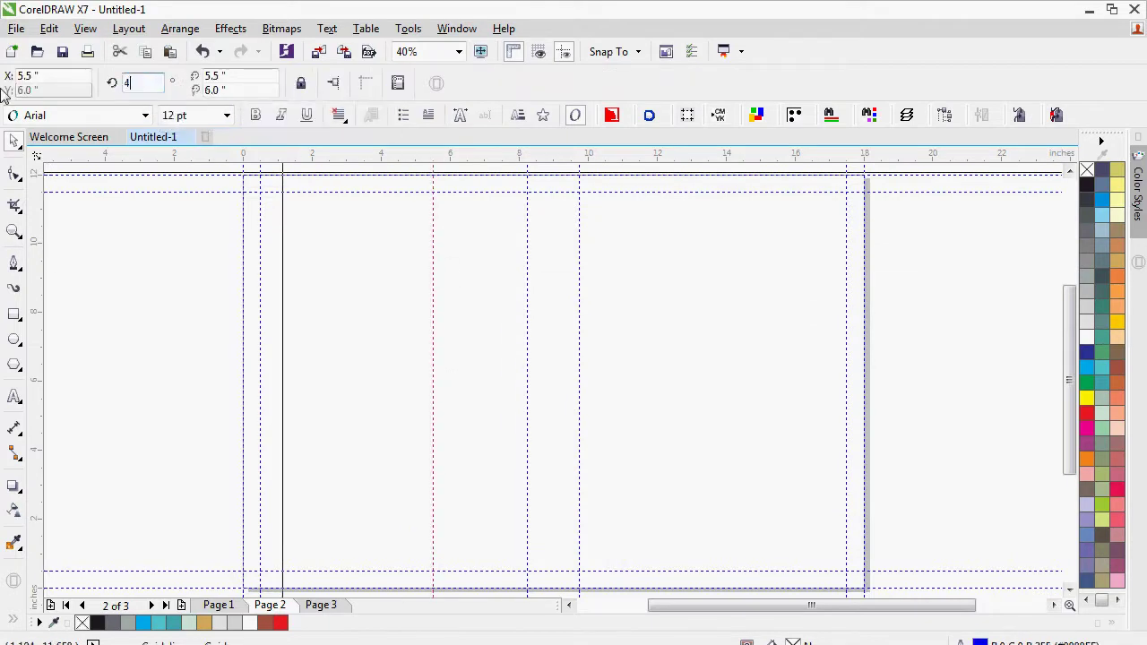
{"action": "key", "text": "Return"}
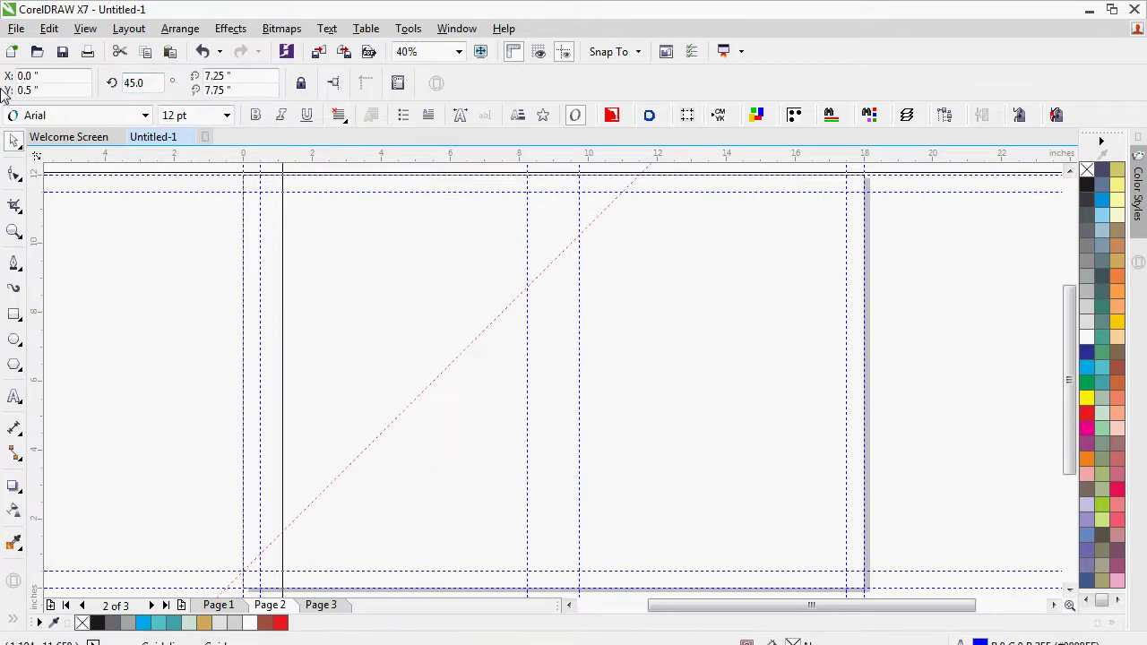
{"action": "left_click_drag", "start_coordinate": [463, 353], "coordinate": [570, 351]}
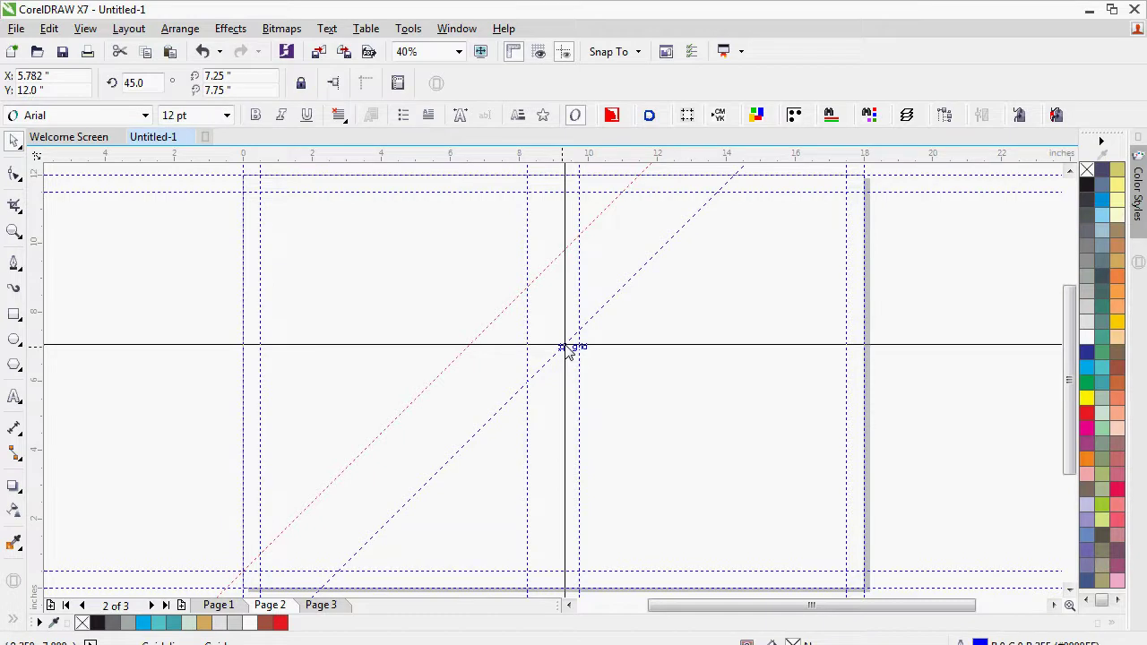
{"action": "left_click_drag", "start_coordinate": [569, 352], "coordinate": [812, 389]}
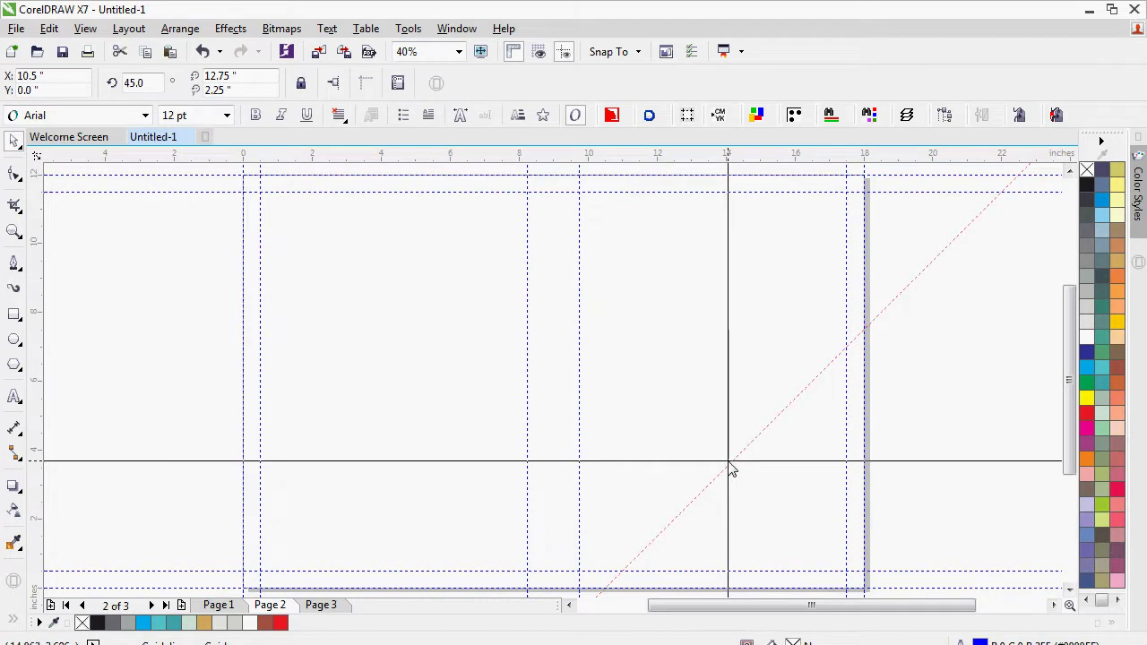
Copy the 45-degree guideline into the page's left half, rotate it more steeply, and add another guideline crossing it at 130 degrees
{"action": "left_click_drag", "start_coordinate": [728, 461], "coordinate": [528, 389]}
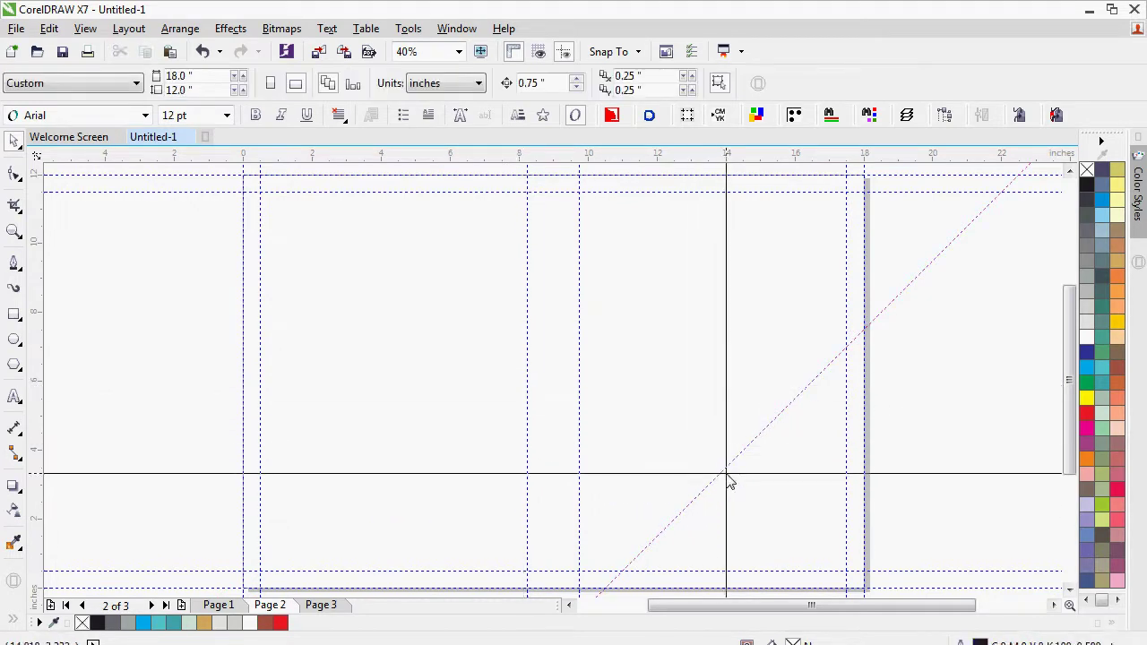
{"action": "left_click_drag", "start_coordinate": [728, 480], "coordinate": [448, 383]}
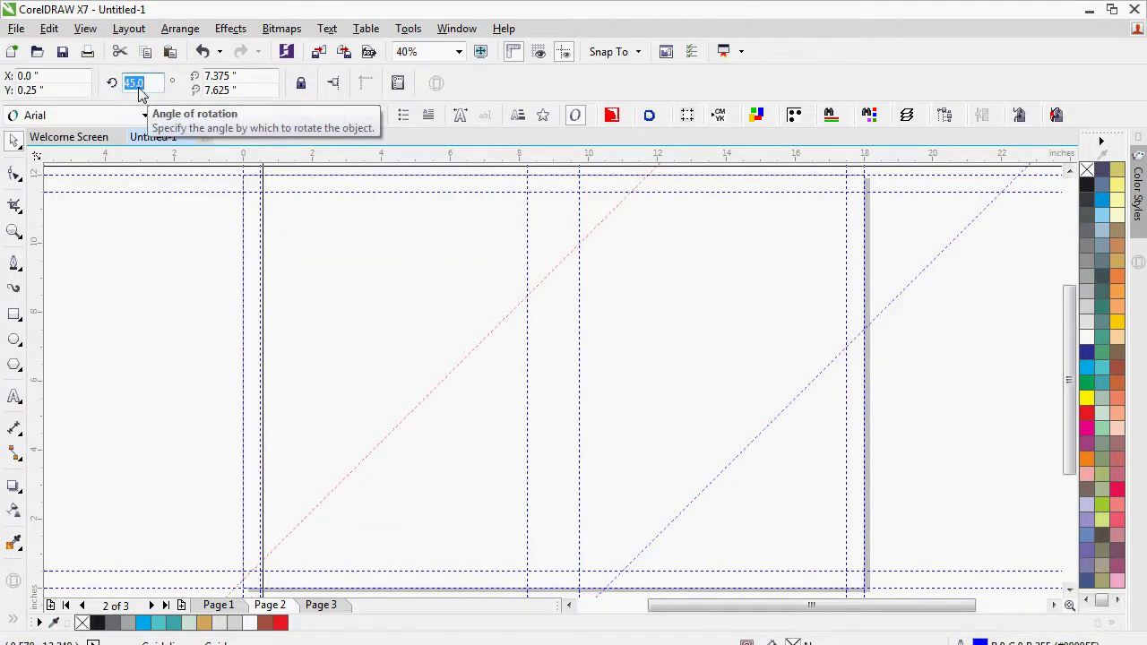
{"action": "key", "text": "Return"}
{"action": "left_click_drag", "start_coordinate": [461, 384], "coordinate": [428, 375]}
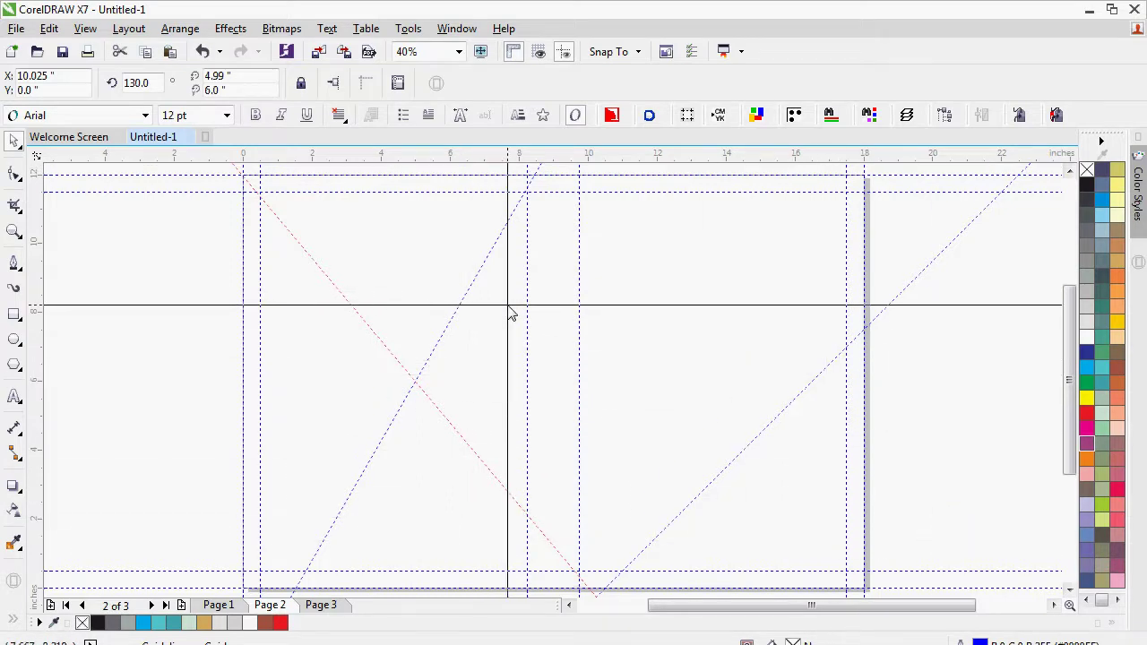
{"action": "left_click", "coordinate": [14, 262]}
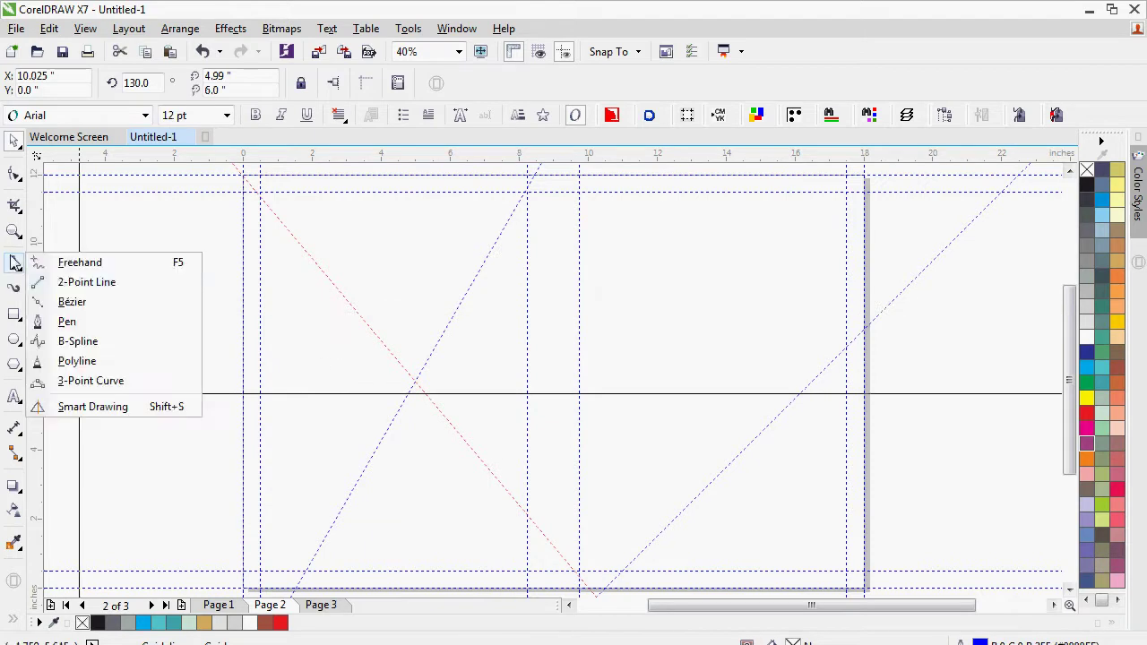
{"action": "left_click", "coordinate": [67, 321]}
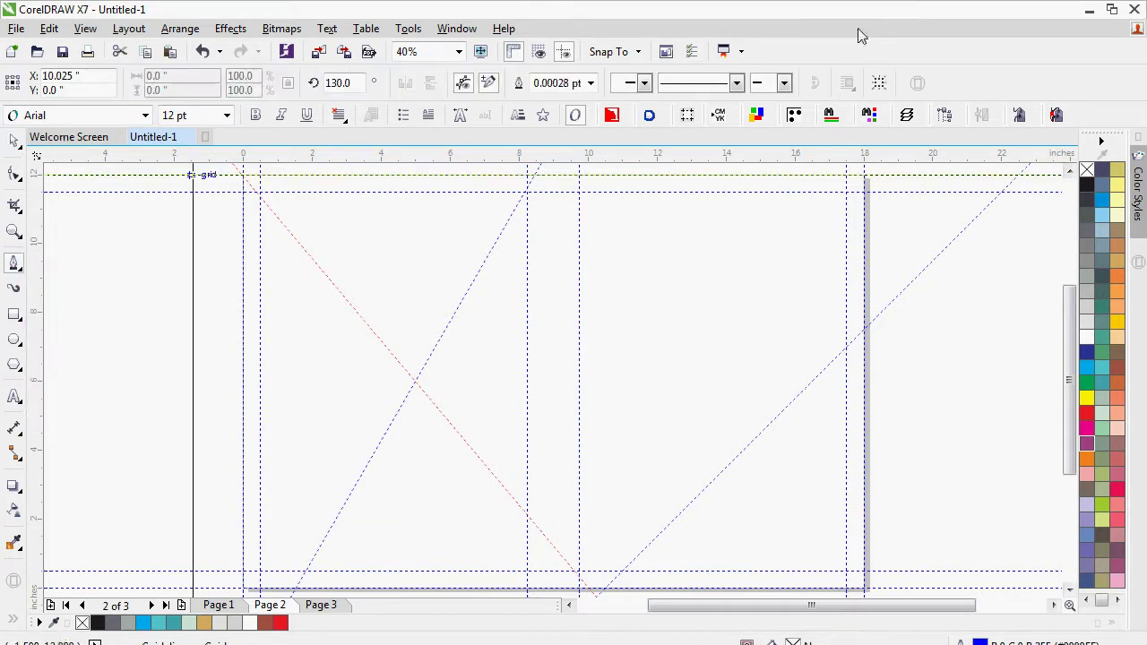
{"action": "left_click", "coordinate": [865, 175]}
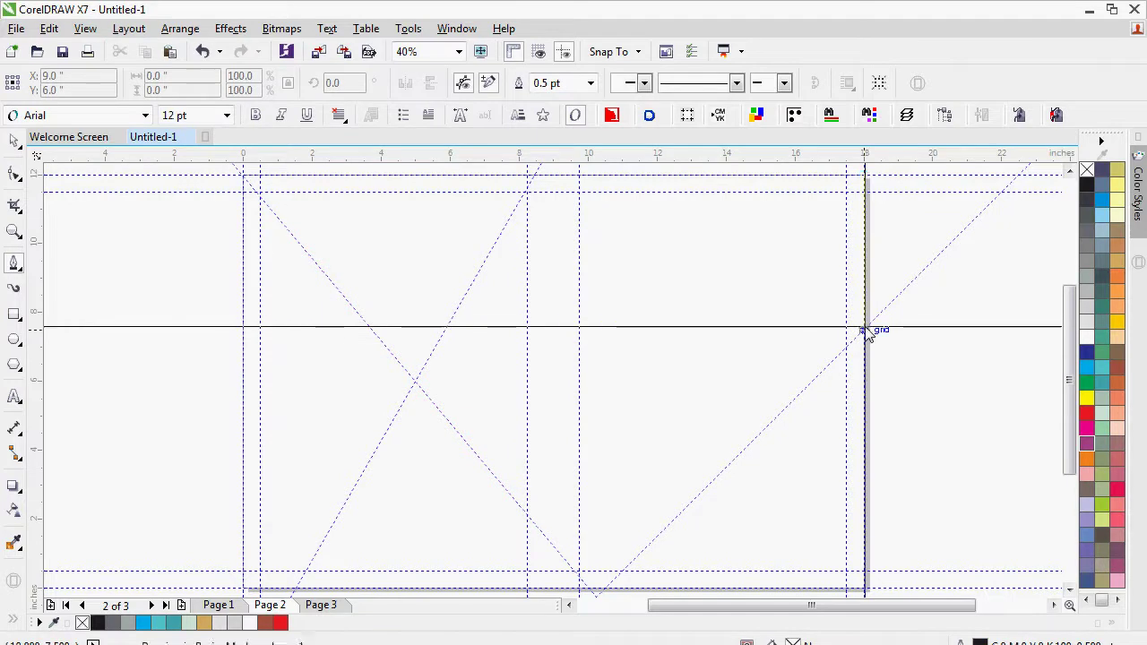
{"action": "left_click", "coordinate": [865, 332]}
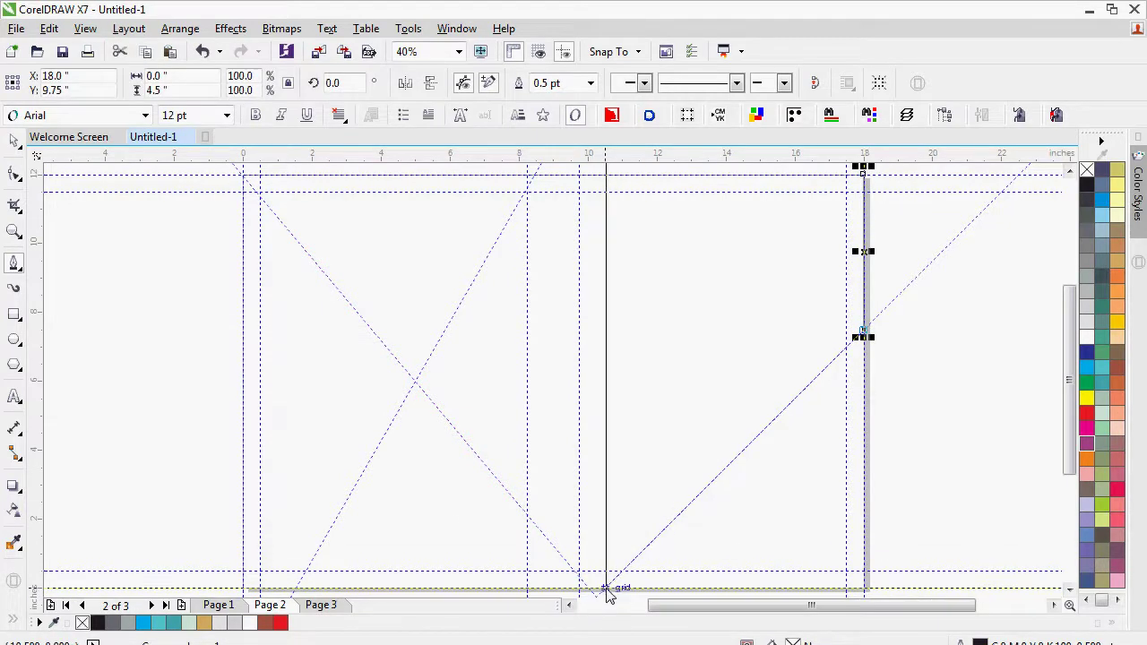
{"action": "left_click", "coordinate": [593, 586]}
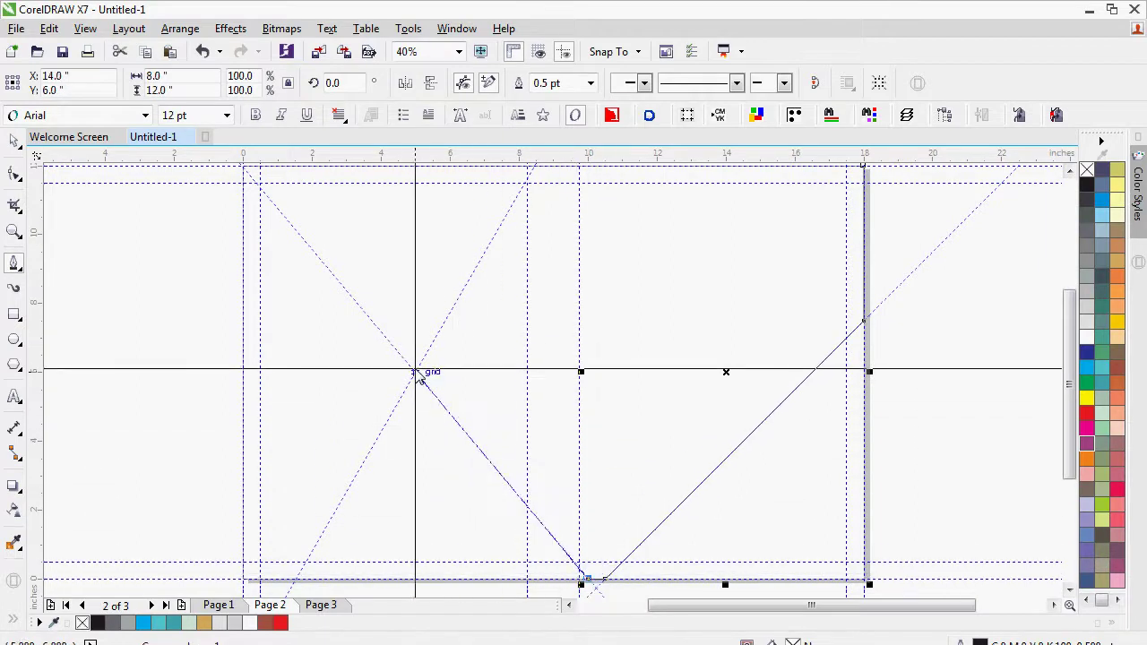
{"action": "left_click", "coordinate": [414, 373]}
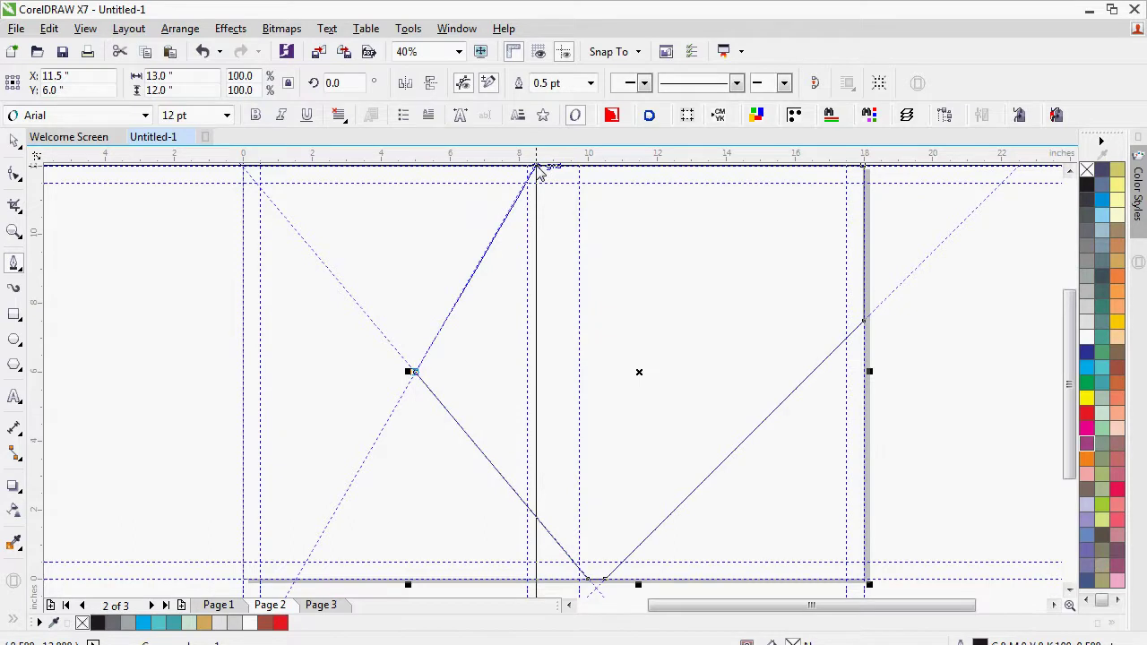
{"action": "key", "text": "Delete"}
Turn off snapping to the document grid
{"action": "left_click", "coordinate": [637, 52]}
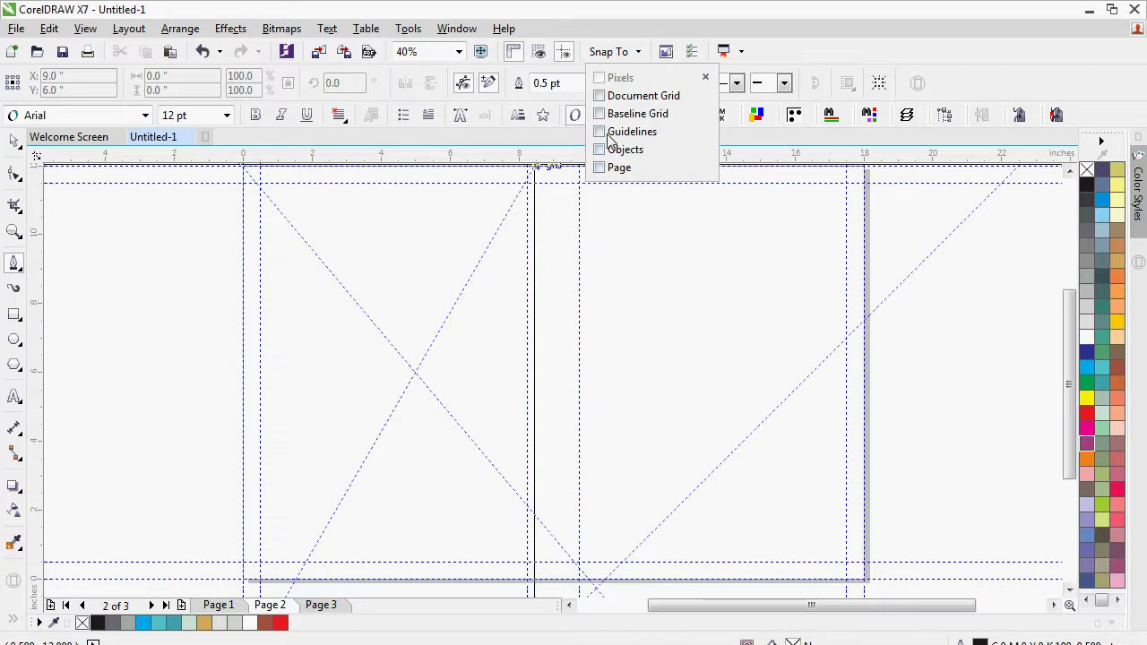
{"action": "left_click", "coordinate": [864, 88]}
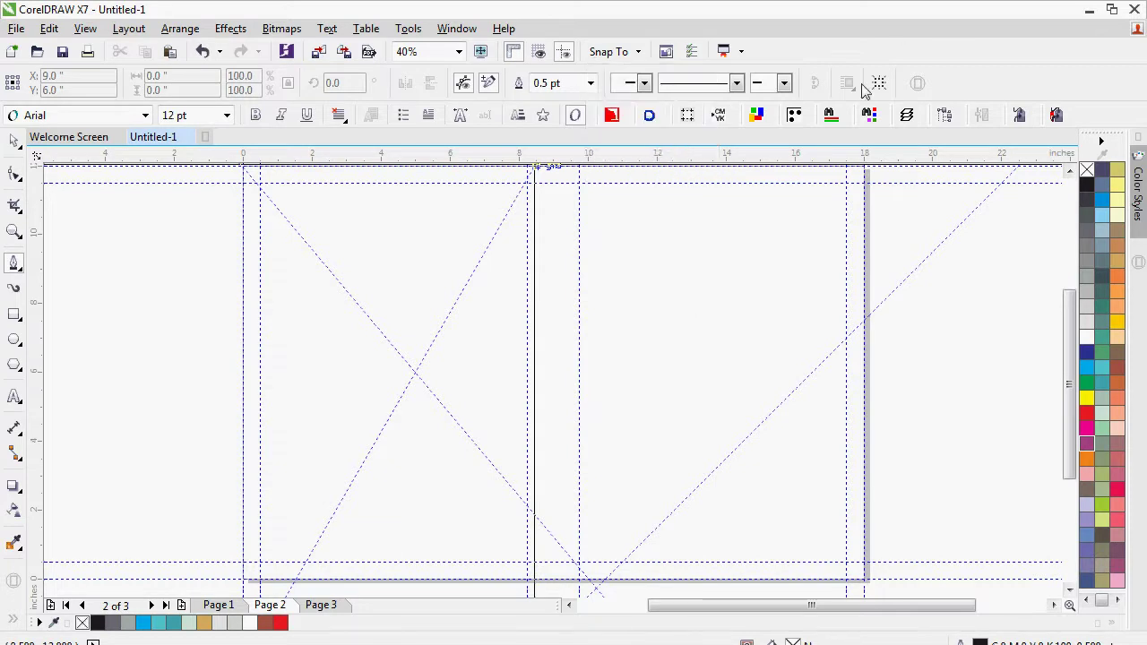
Start a Pen path at the page's upper-right corner, following the right edge, 45-degree guideline, bottom edge and 130-degree guideline to the steep guideline's crossing
{"action": "left_click", "coordinate": [14, 262]}
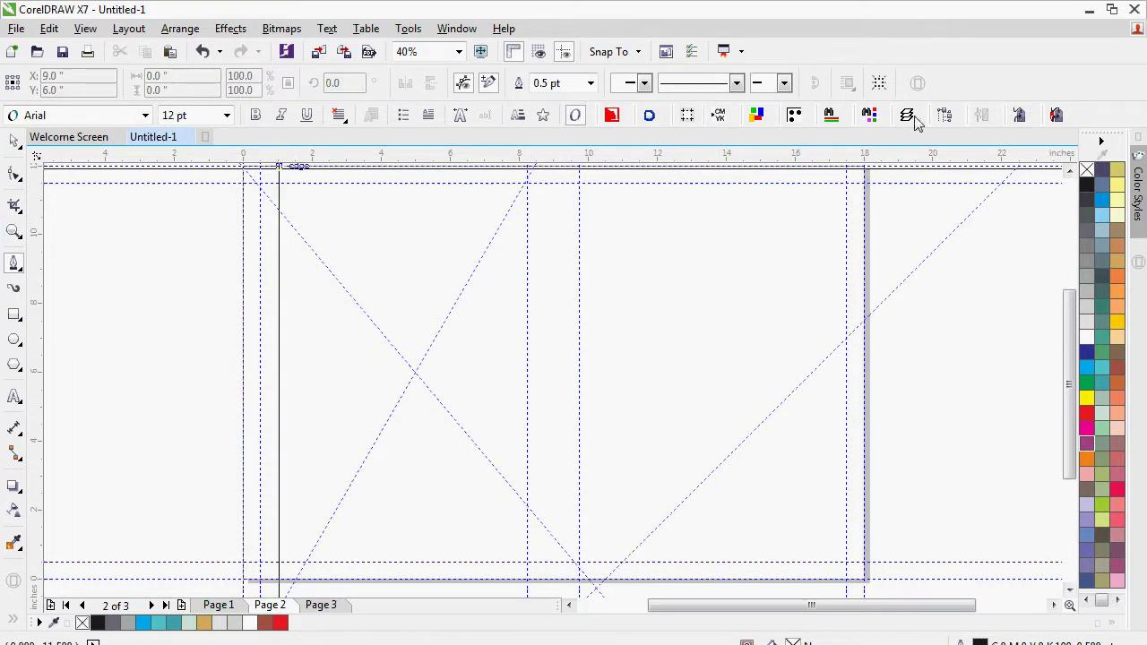
{"action": "left_click", "coordinate": [865, 167]}
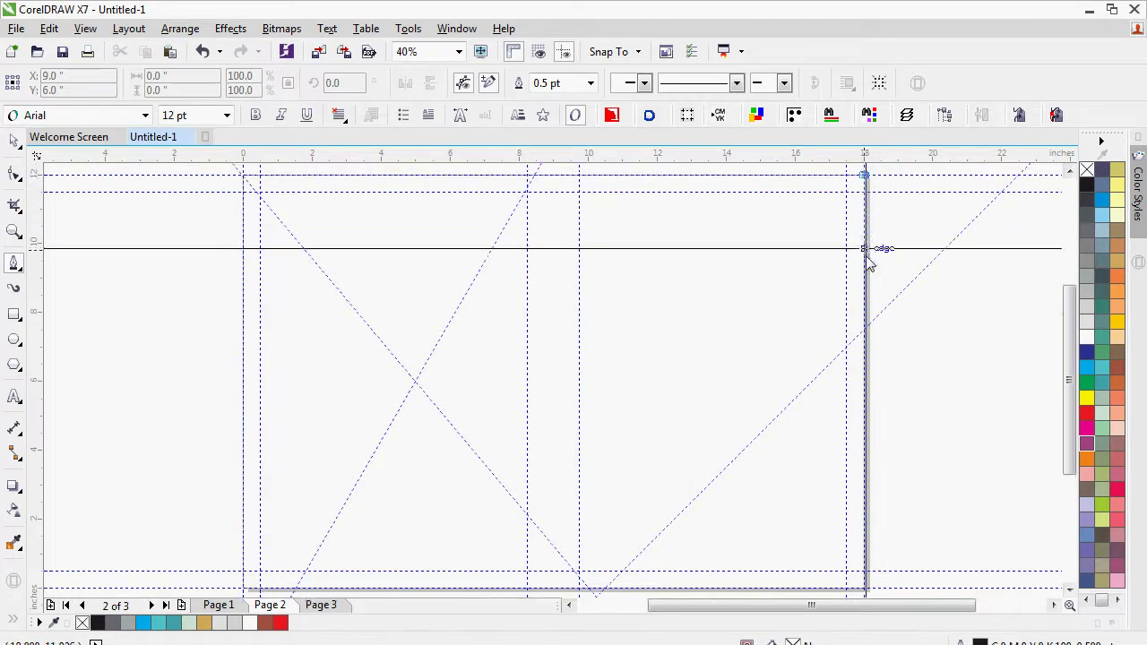
{"action": "left_click", "coordinate": [865, 333]}
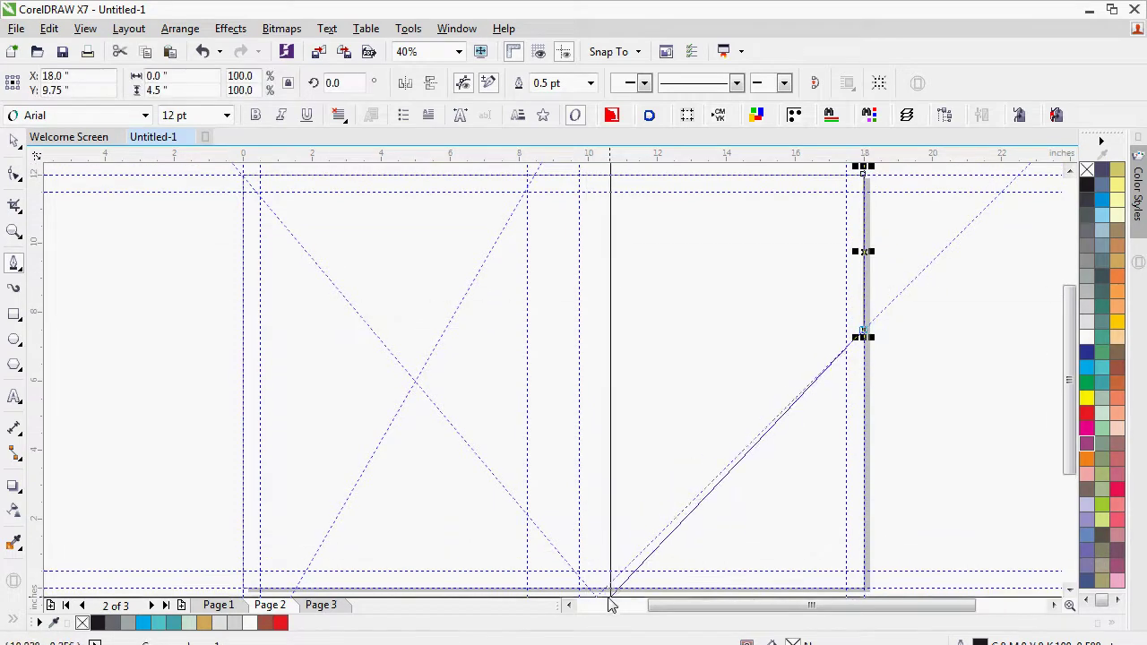
{"action": "double_click", "coordinate": [603, 590]}
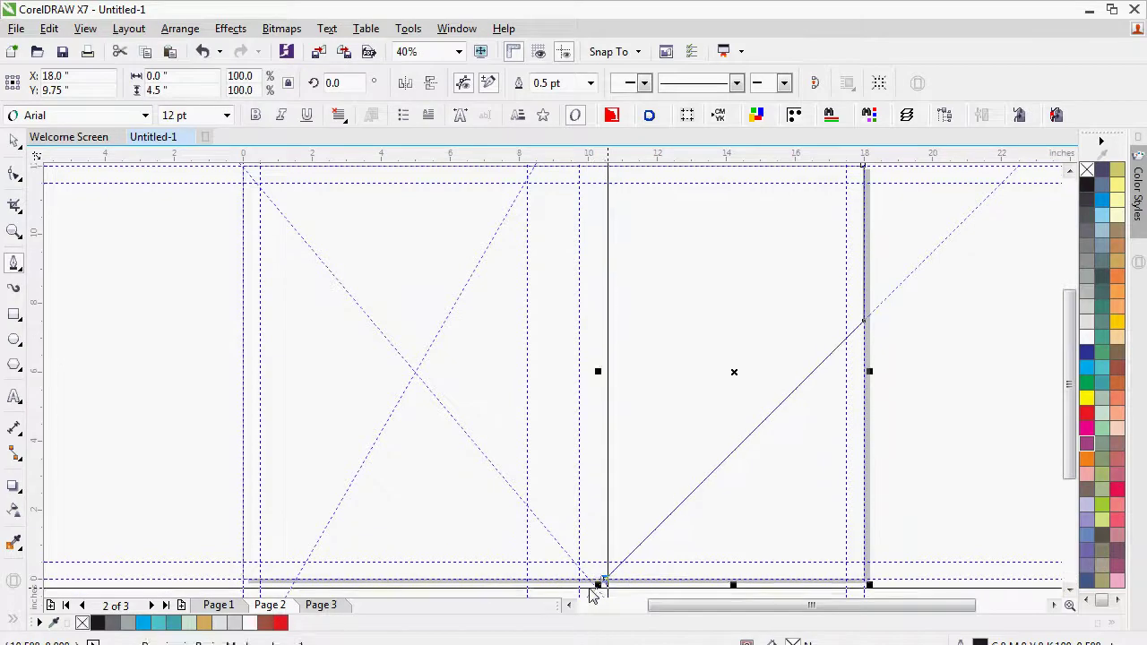
{"action": "left_click", "coordinate": [584, 581]}
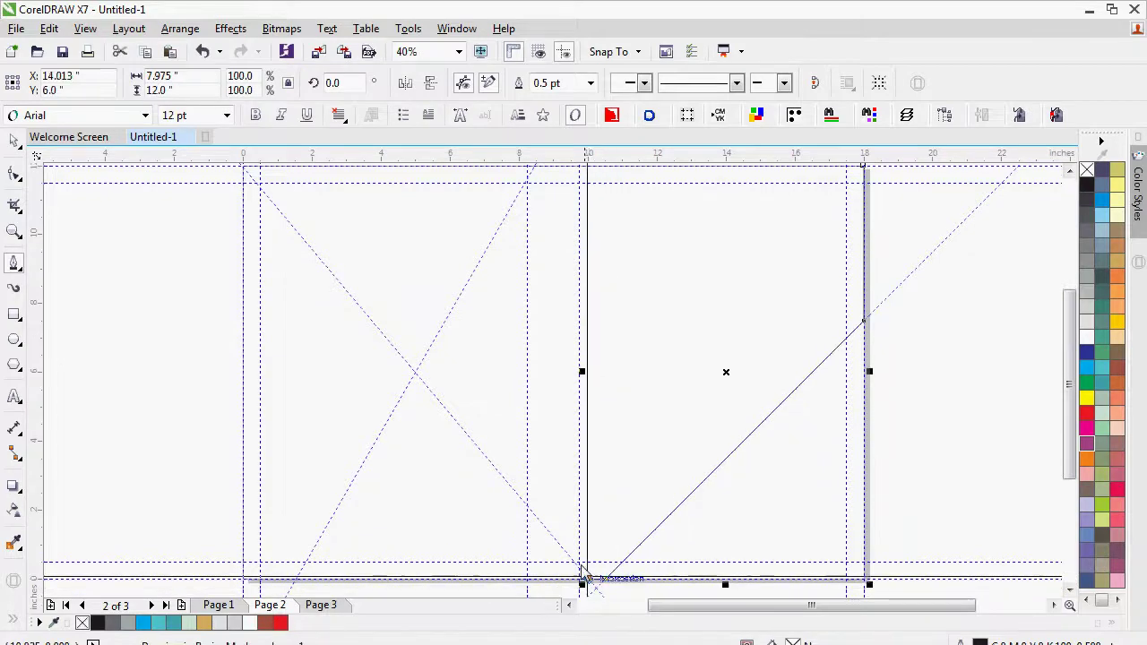
{"action": "left_click", "coordinate": [414, 373]}
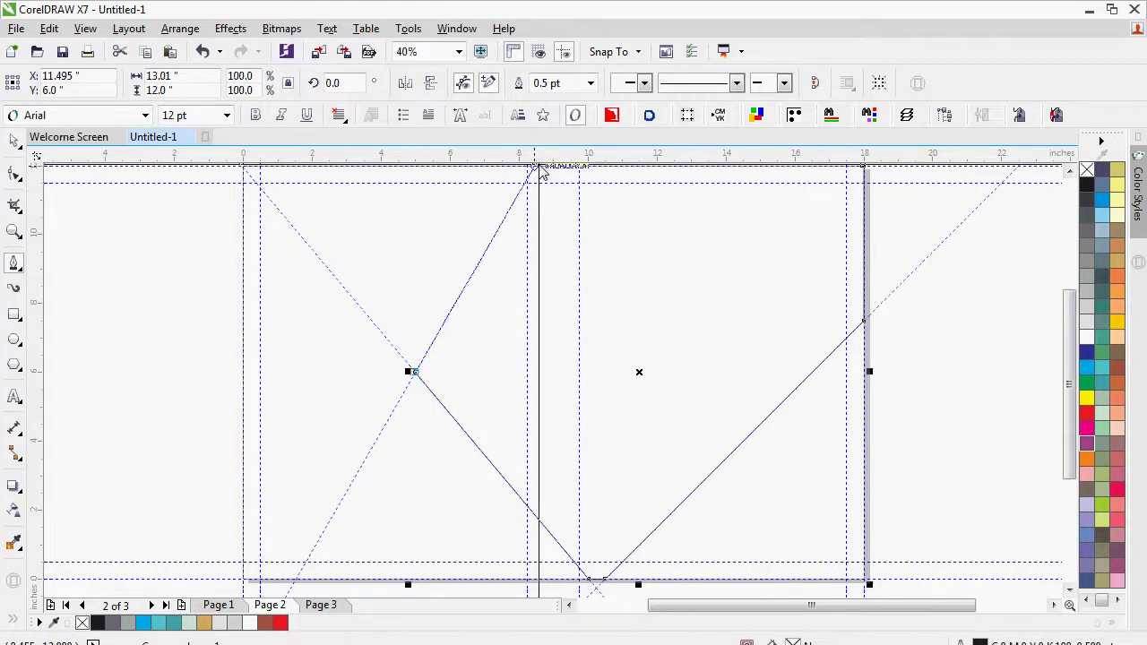
Extend the path along the steep guideline to where it meets the page's top edge, and end the segment there
{"action": "scroll", "coordinate": [541, 170], "scroll_direction": "up", "scroll_amount": 5}
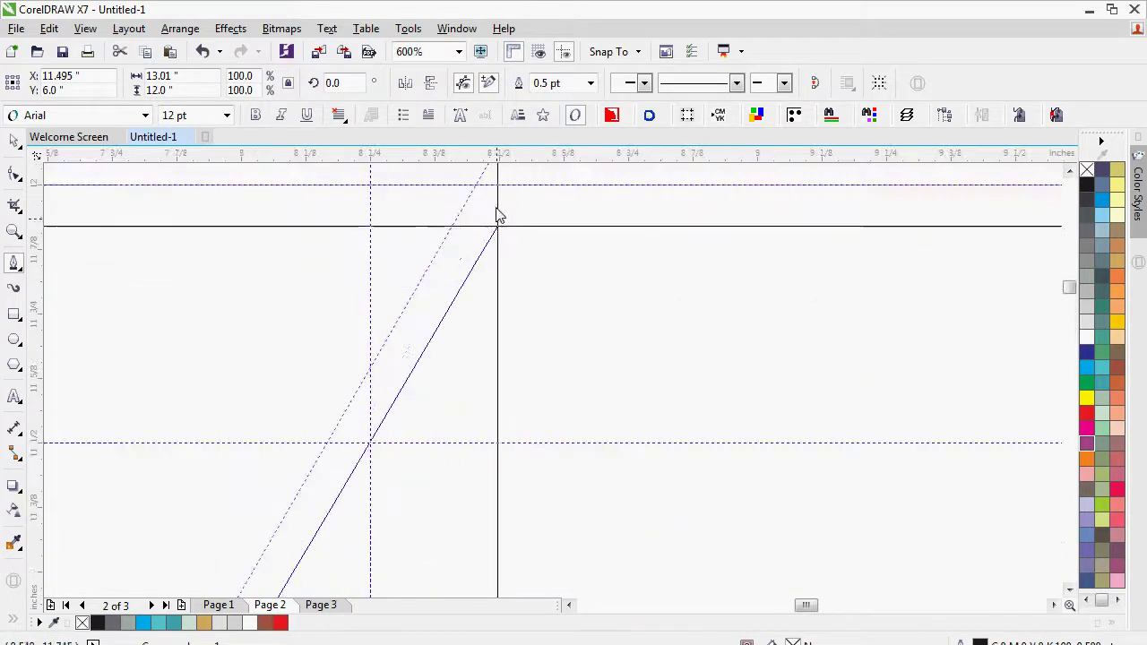
{"action": "left_click", "coordinate": [489, 187]}
{"action": "scroll", "coordinate": [840, 189], "scroll_direction": "down", "scroll_amount": 6}
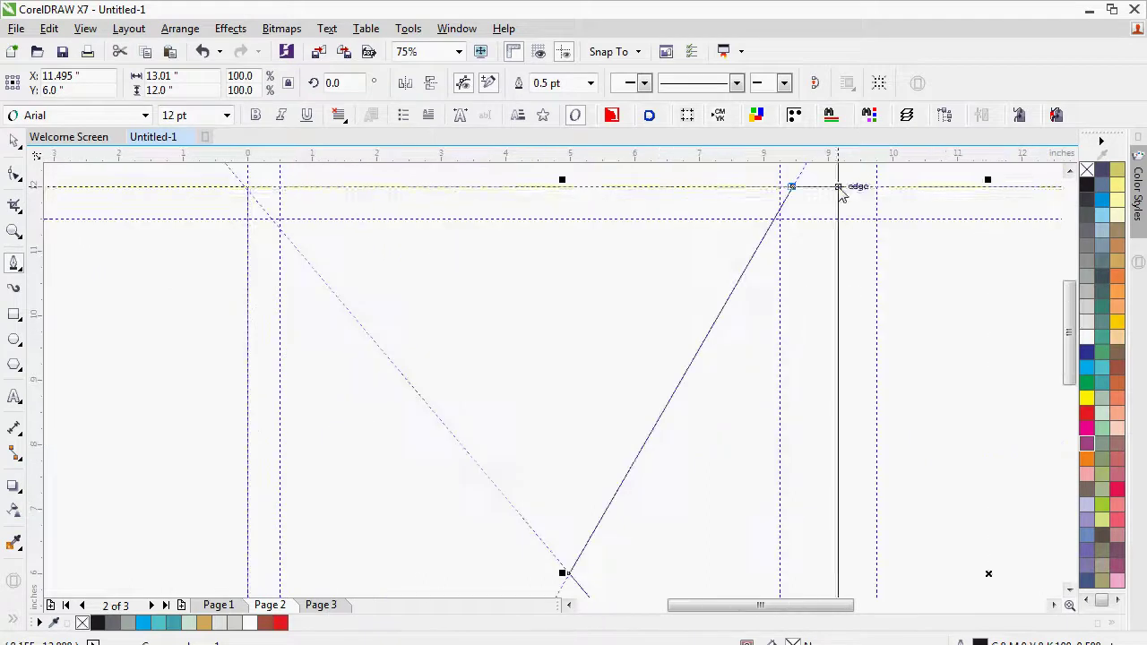
{"action": "scroll", "coordinate": [980, 205], "scroll_direction": "down", "scroll_amount": 2}
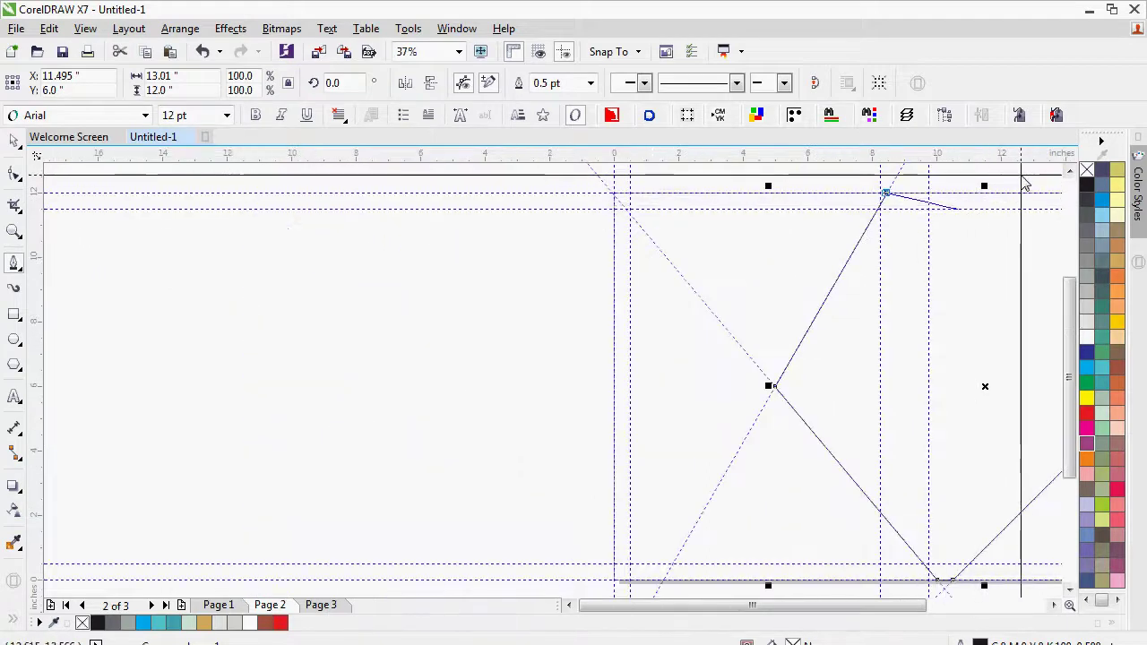
{"action": "scroll", "coordinate": [1027, 328], "scroll_direction": "right", "scroll_amount": 4}
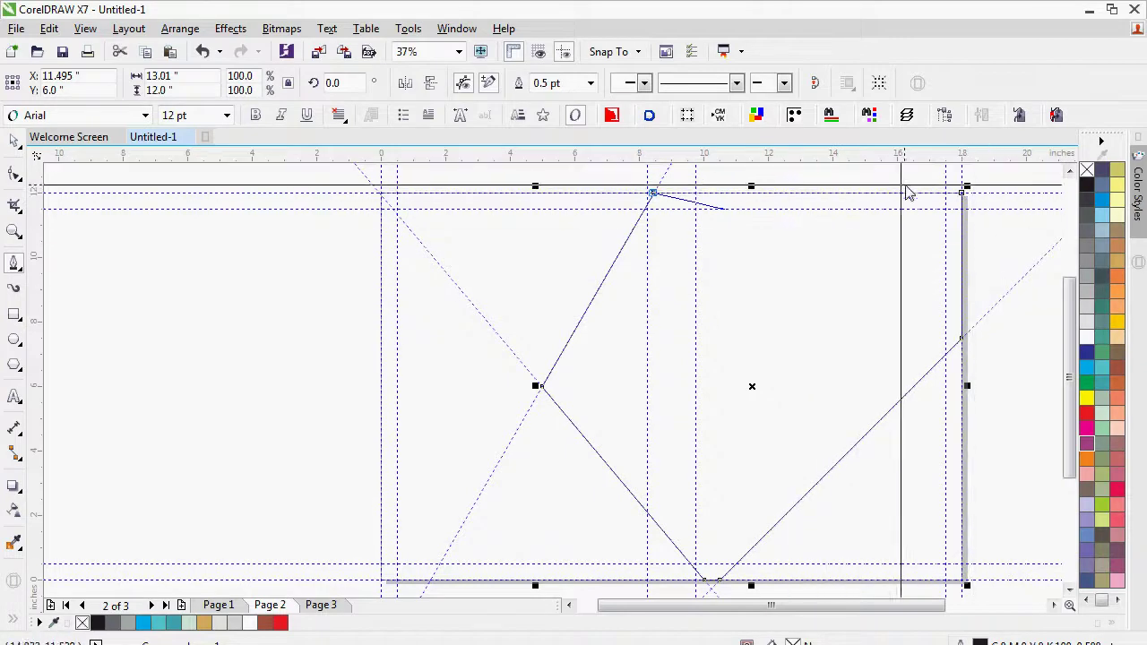
{"action": "key", "text": "space"}
{"action": "key", "text": "space"}
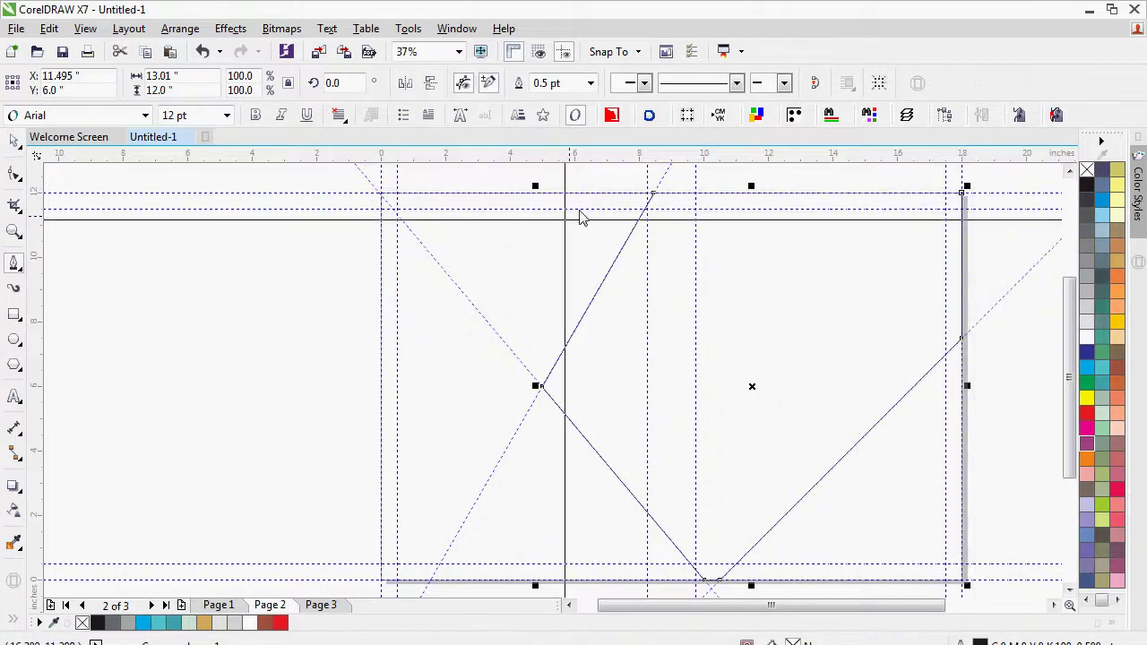
Close the shape along the page's top edge, fill it with teal and remove its outline
{"action": "left_click", "coordinate": [652, 192]}
{"action": "left_click", "coordinate": [961, 192]}
{"action": "key", "text": "space"}
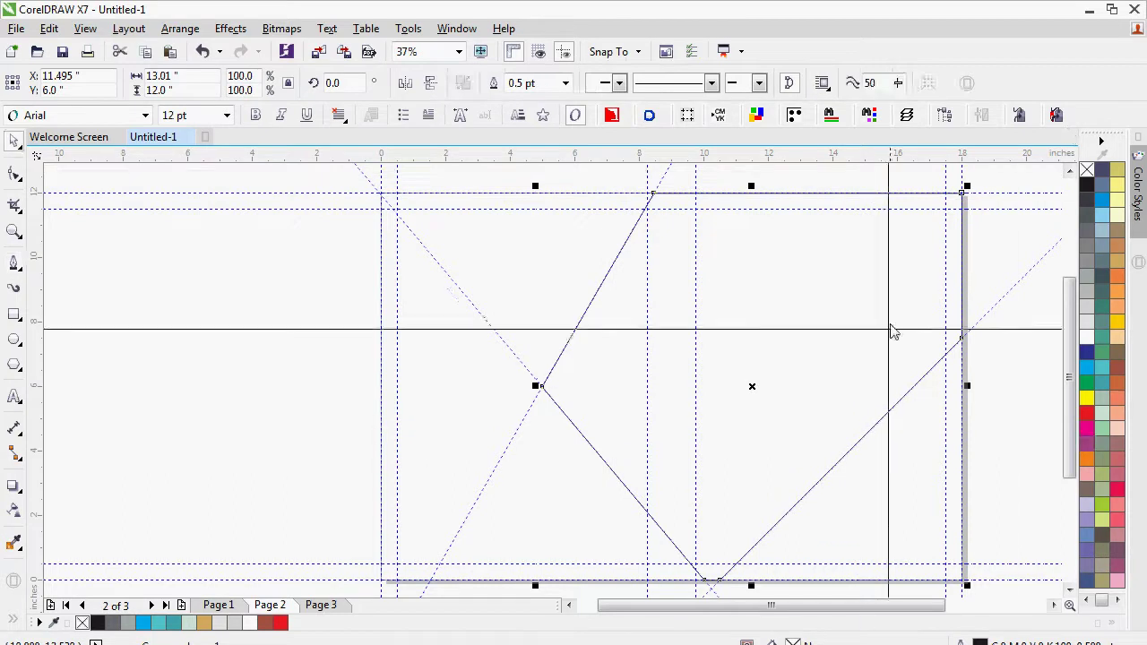
{"action": "left_click", "coordinate": [1102, 369]}
{"action": "right_click", "coordinate": [1087, 173]}
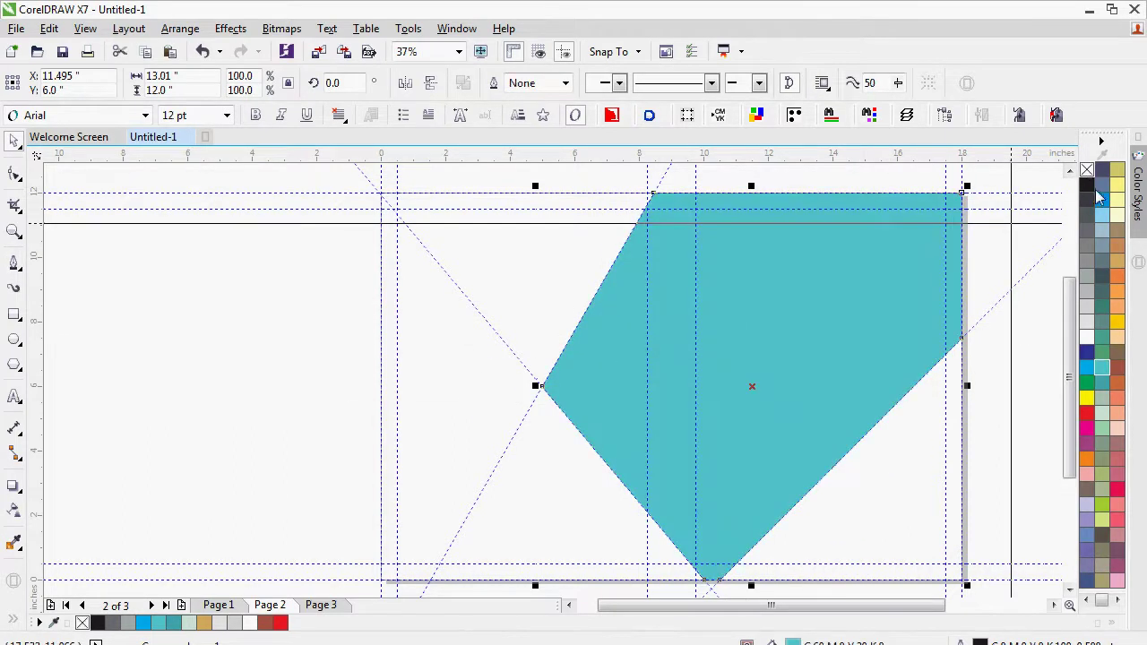
{"action": "left_click", "coordinate": [14, 263]}
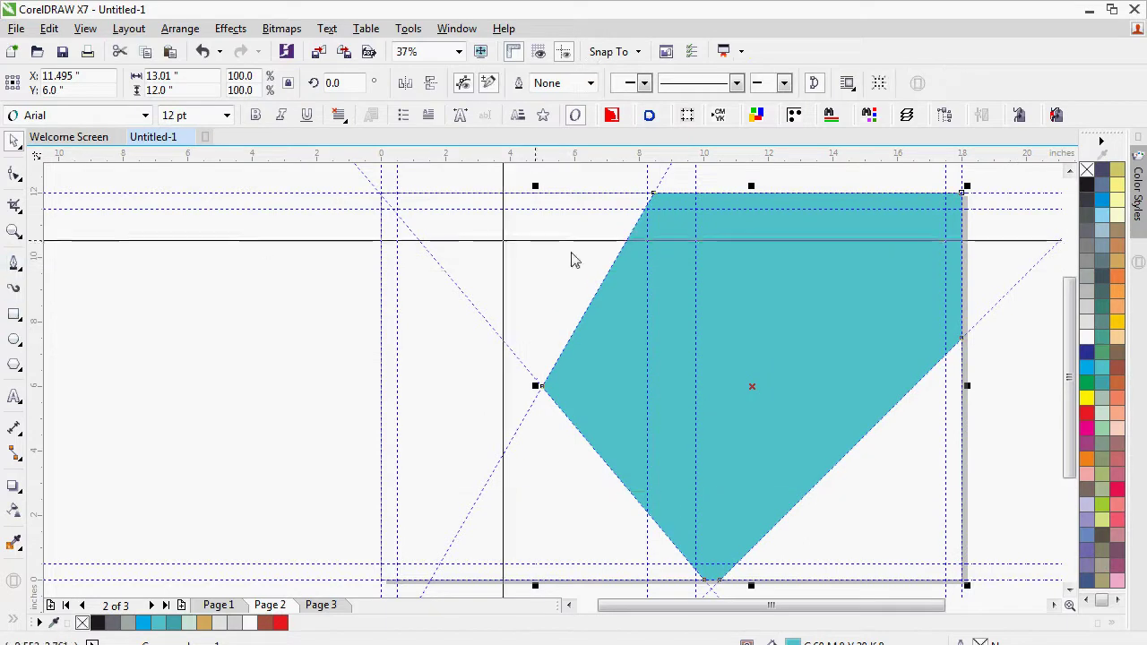
{"action": "left_click", "coordinate": [542, 386]}
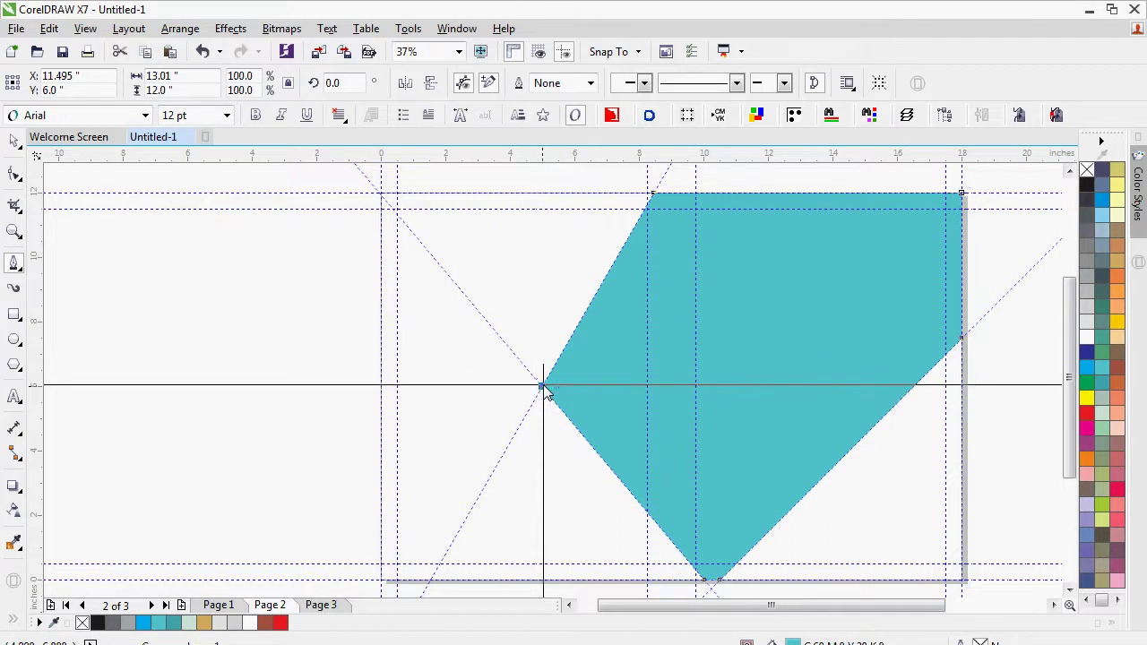
{"action": "key", "text": "ctrl+z"}
{"action": "key", "text": "space"}
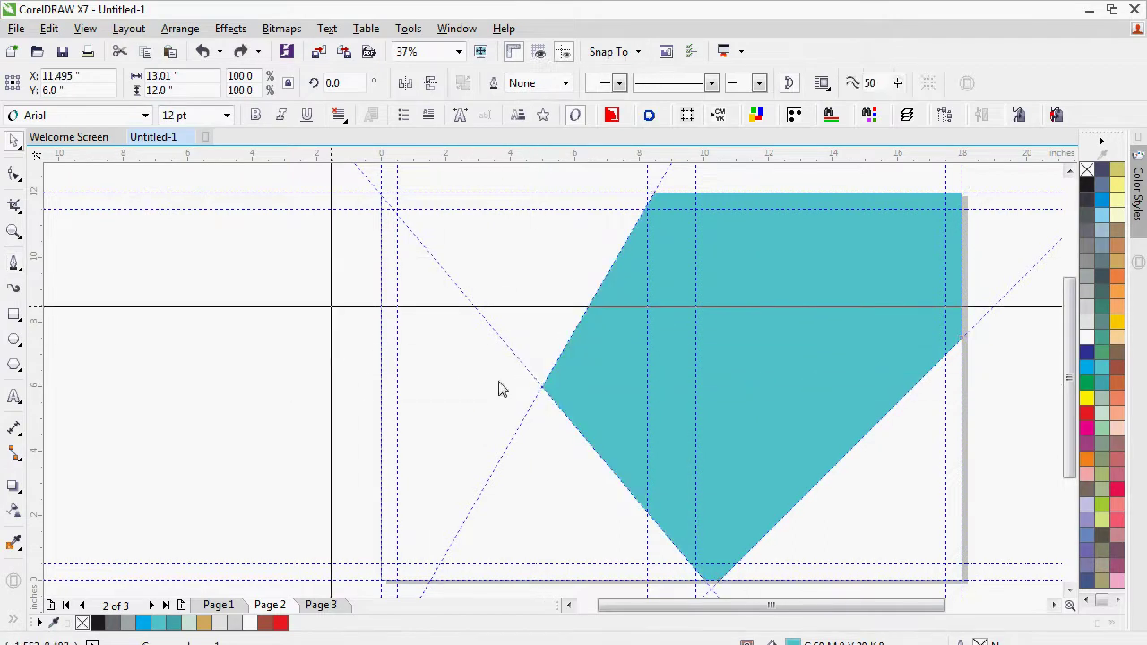
{"action": "left_click", "coordinate": [543, 388]}
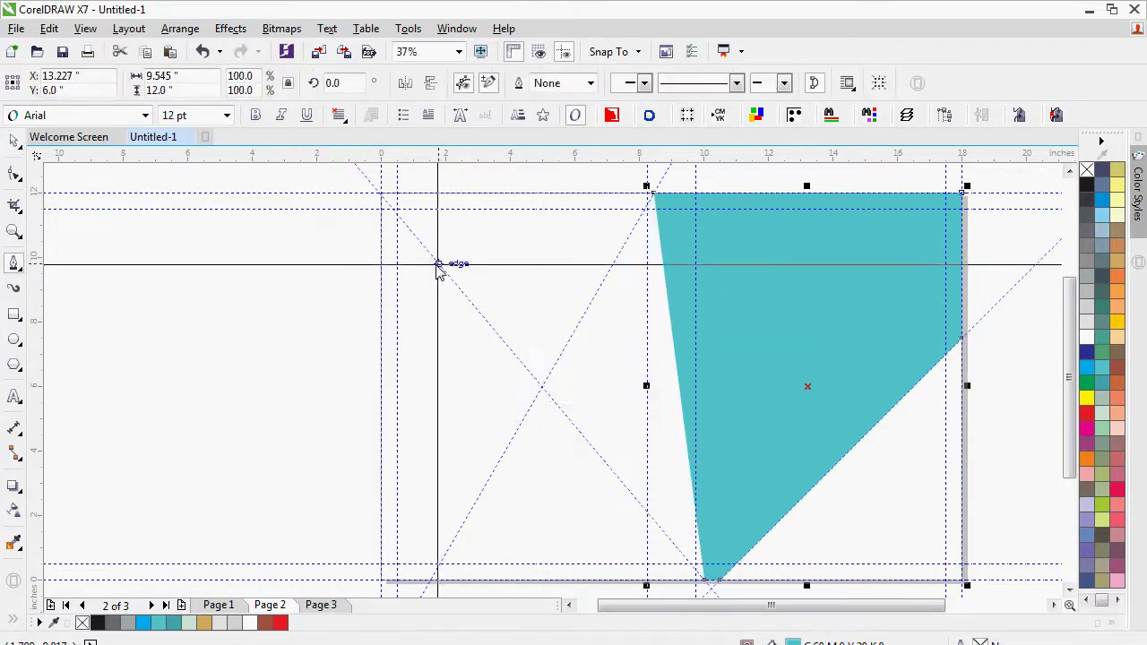
{"action": "key", "text": "ctrl+z"}
{"action": "key", "text": "Escape"}
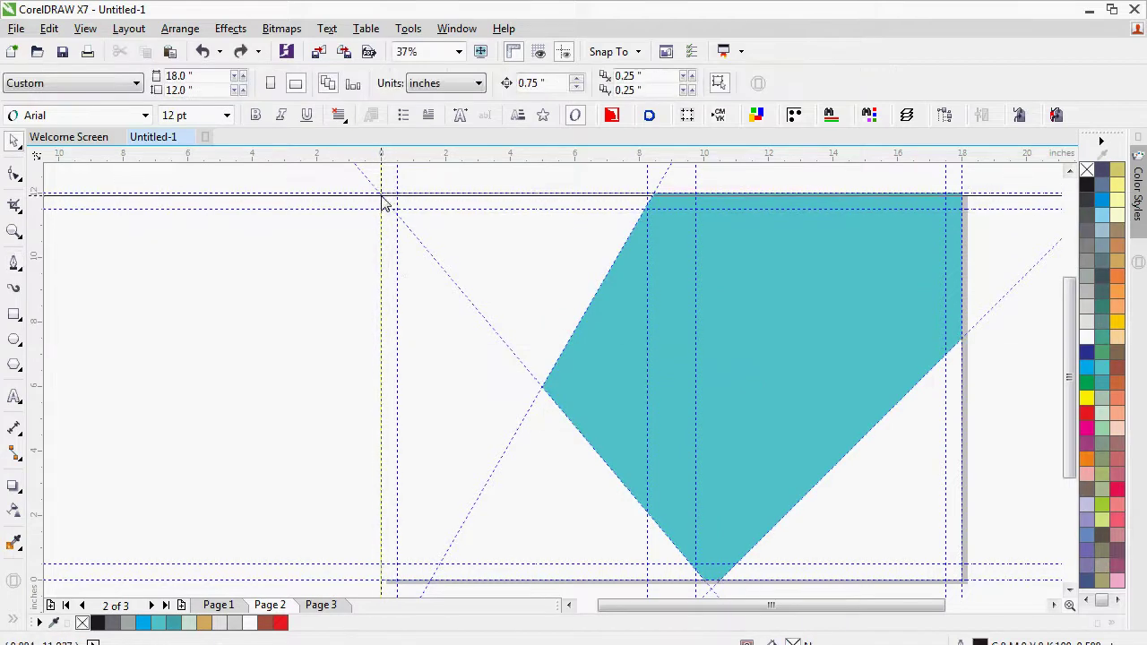
Trace a closed shape from the page's upper-left corner to the diagonal crossing, down the steep guideline to the bottom edge, and back via the lower-left corner
{"action": "key", "text": "F5"}
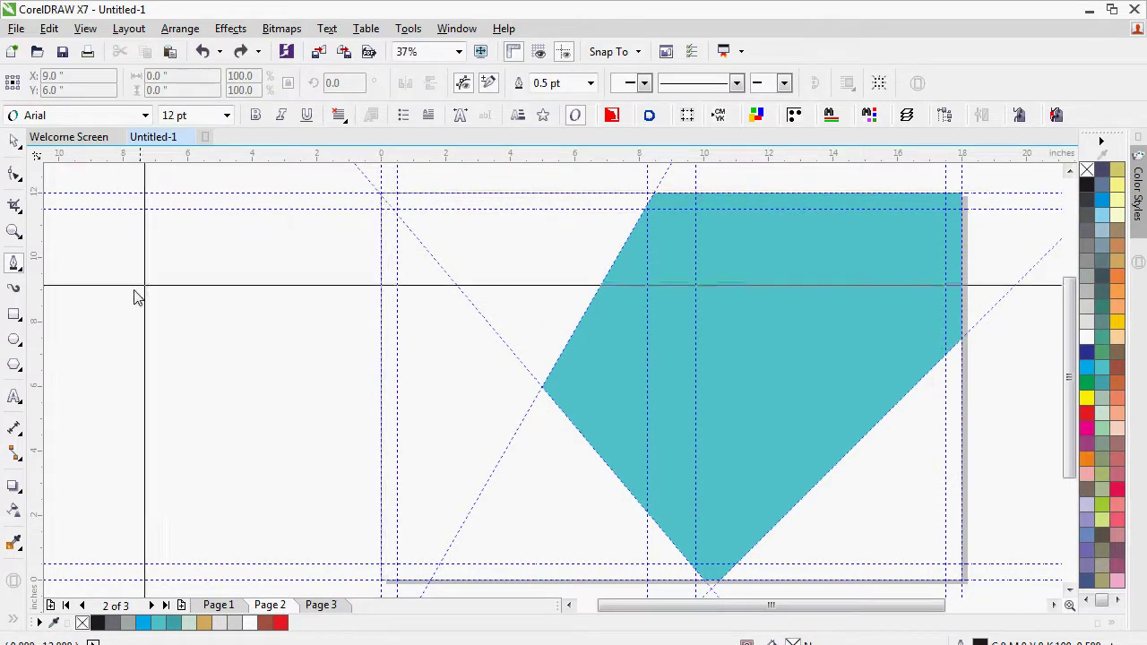
{"action": "left_click", "coordinate": [383, 195]}
{"action": "left_click", "coordinate": [544, 387]}
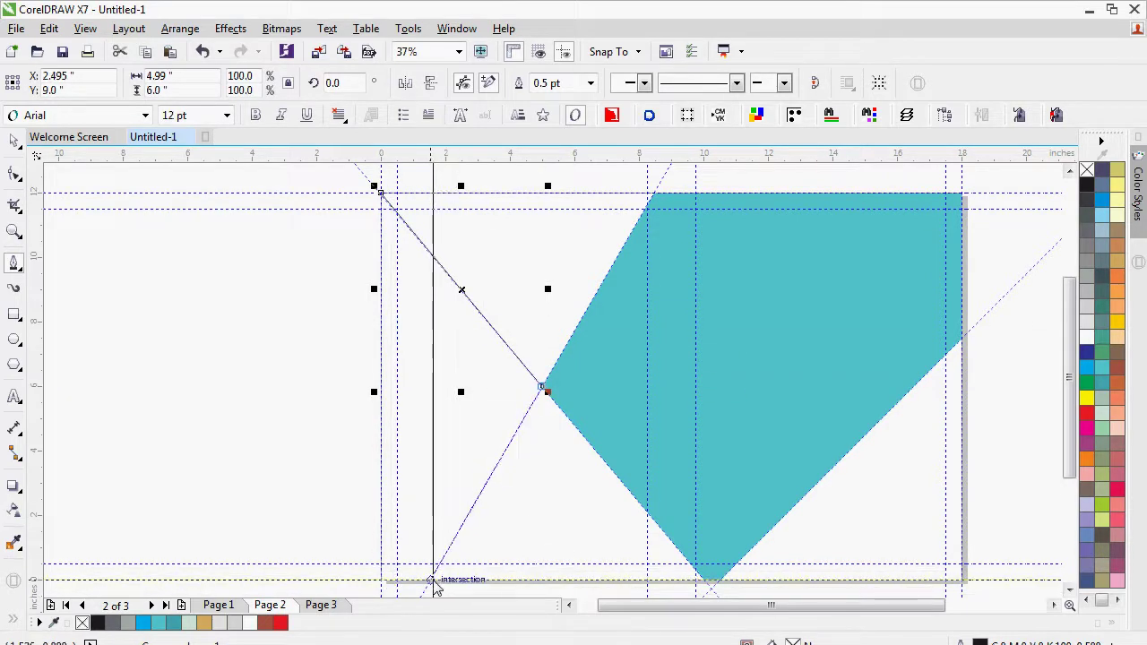
{"action": "left_click", "coordinate": [434, 582]}
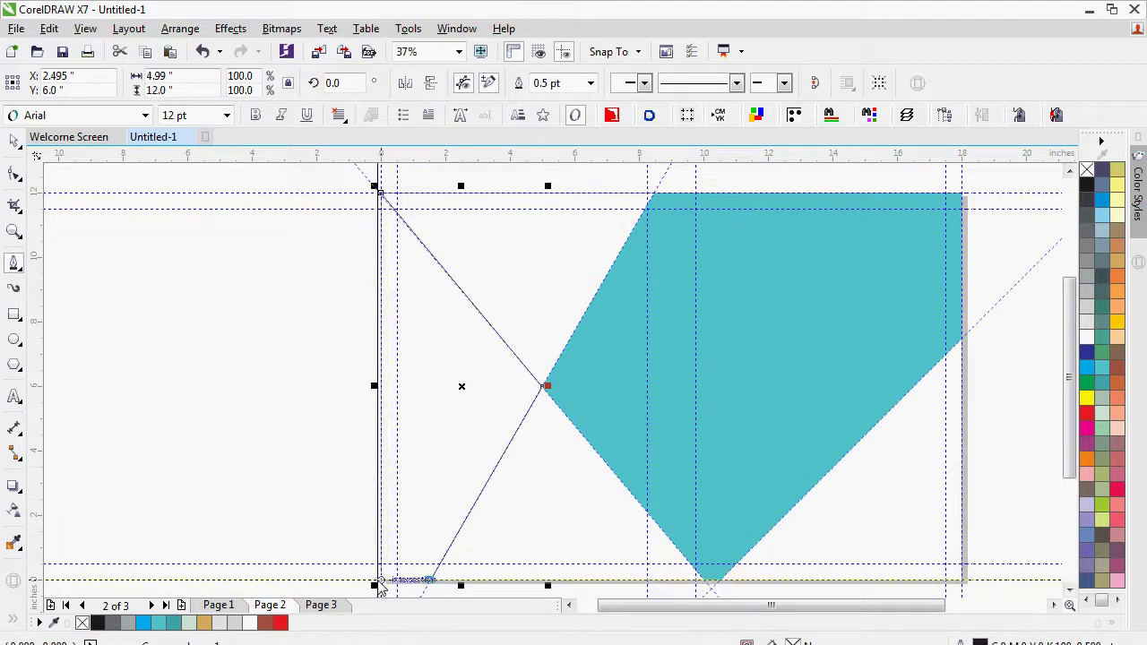
{"action": "left_click", "coordinate": [380, 583]}
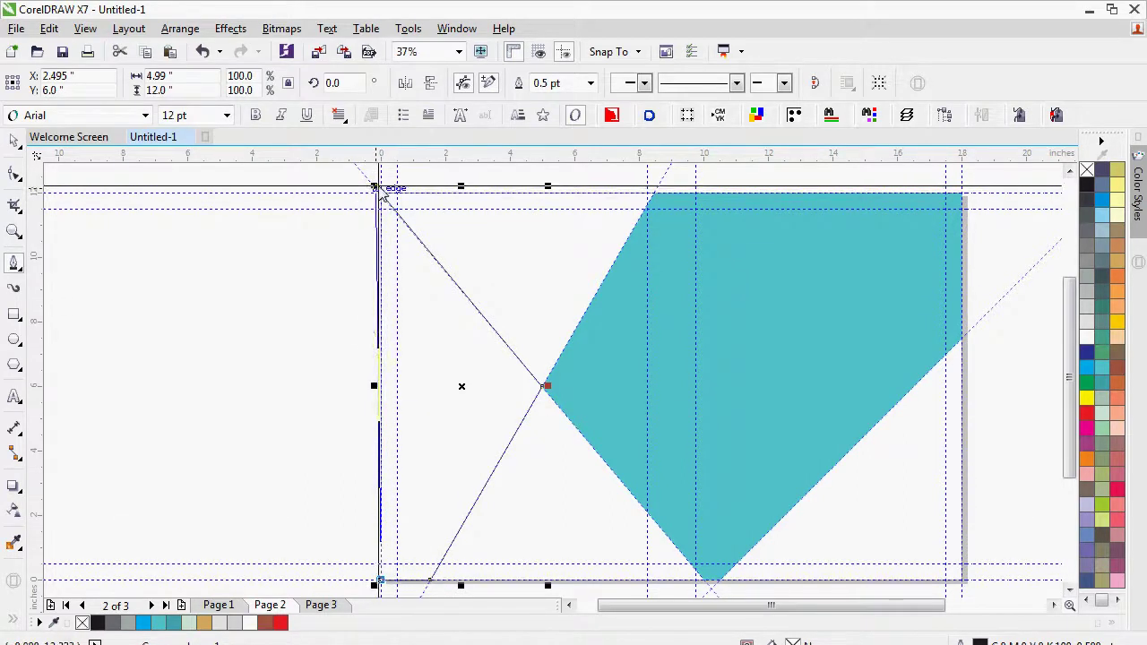
{"action": "left_click", "coordinate": [381, 194]}
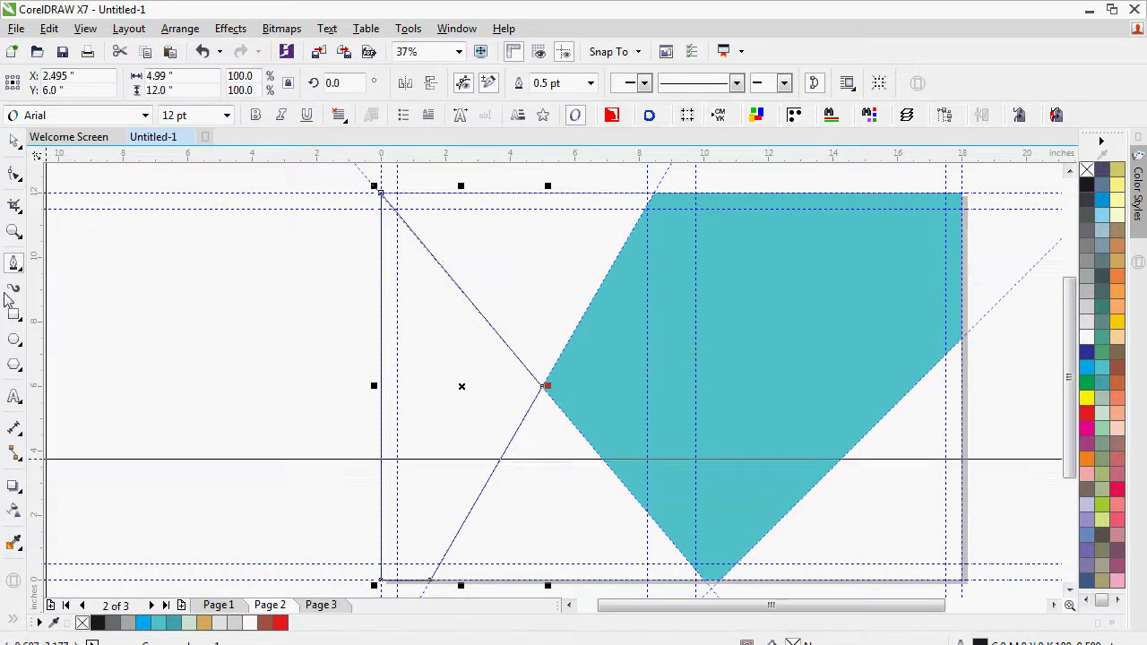
Fill the newly traced left-hand shape with orange and remove its outline
{"action": "left_click", "coordinate": [13, 151]}
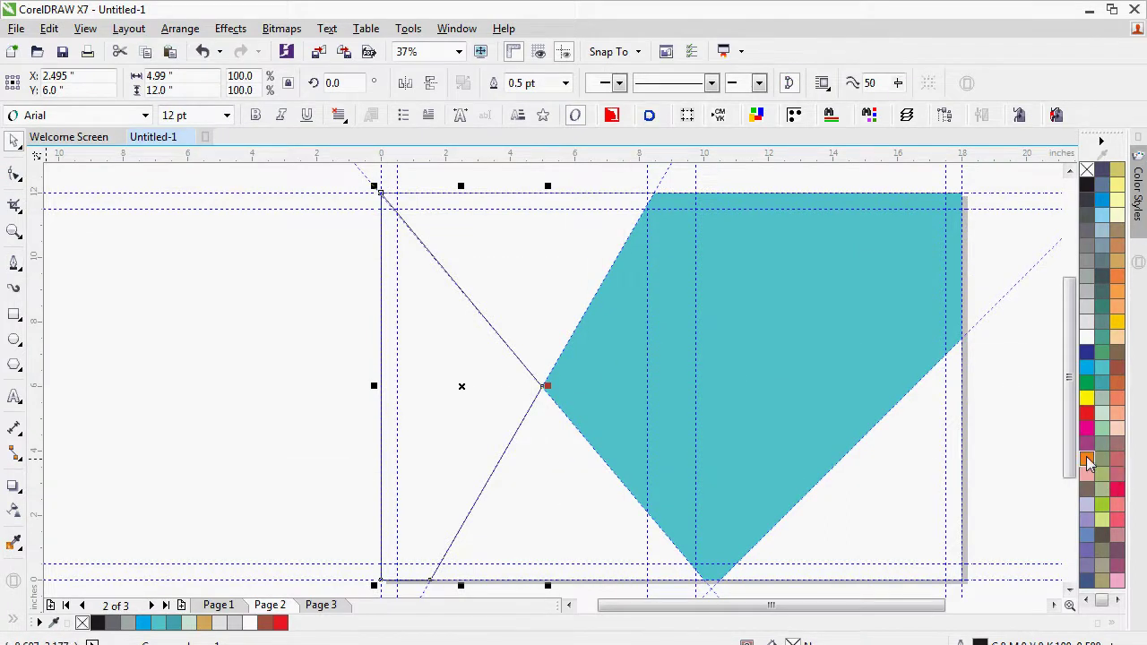
{"action": "left_click", "coordinate": [1087, 461]}
{"action": "right_click", "coordinate": [1087, 171]}
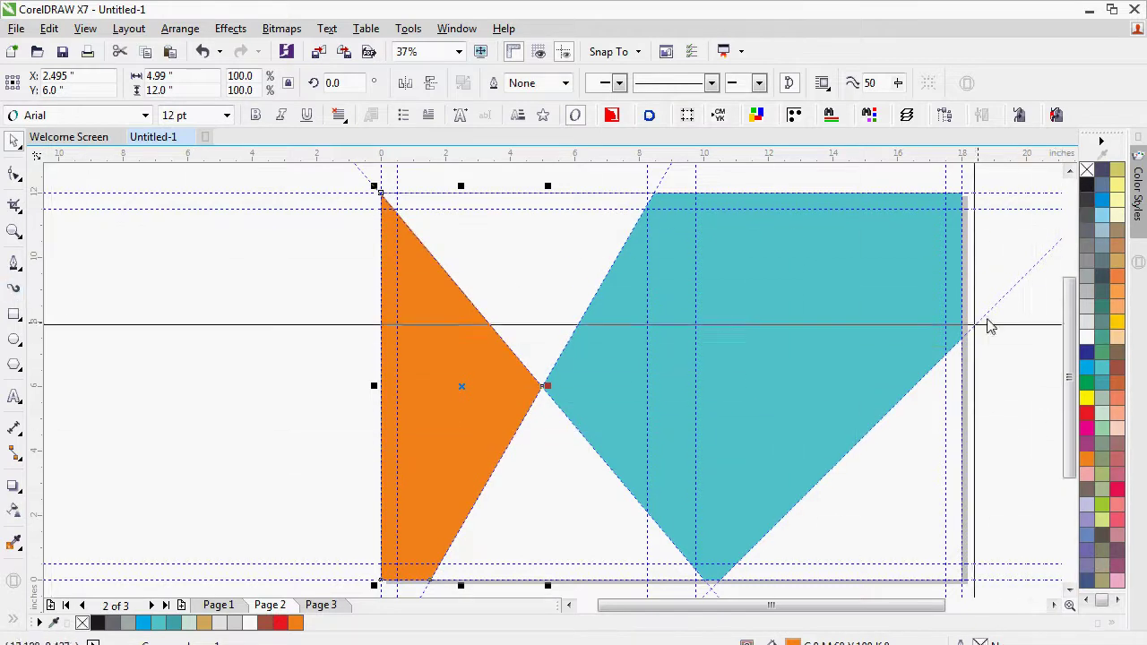
Copy the 45-degree guideline so it crosses the page's bottom edge at about 11.1 inches, and trace a triangle from it to the lower-right corner
{"action": "left_click_drag", "start_coordinate": [986, 315], "coordinate": [1000, 355]}
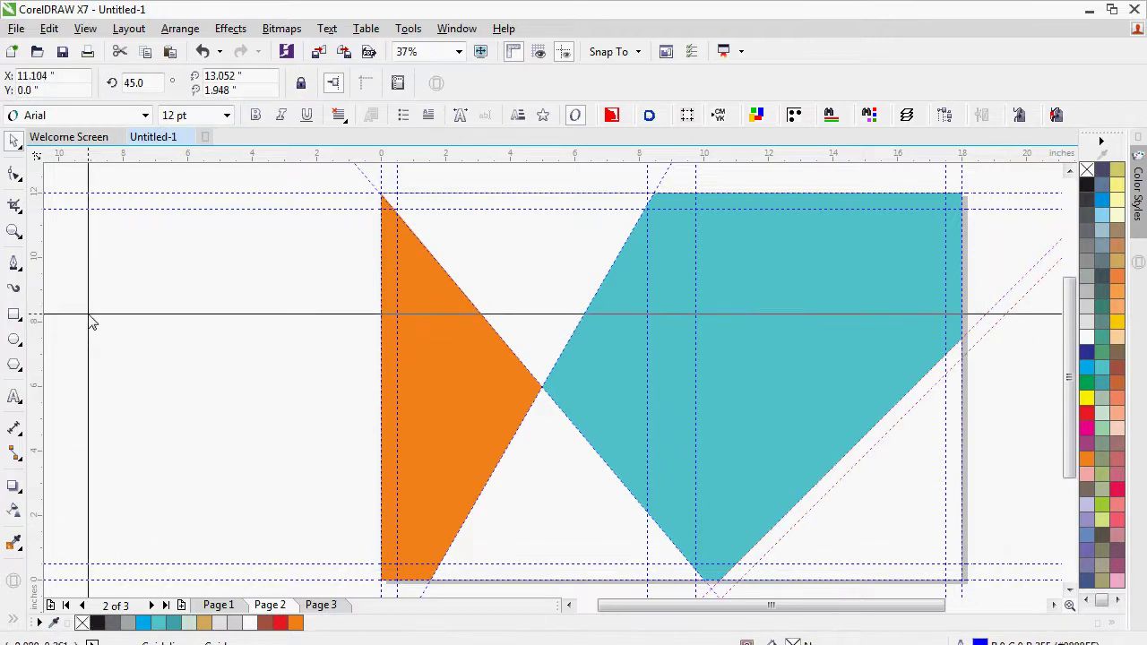
{"action": "left_click", "coordinate": [14, 264]}
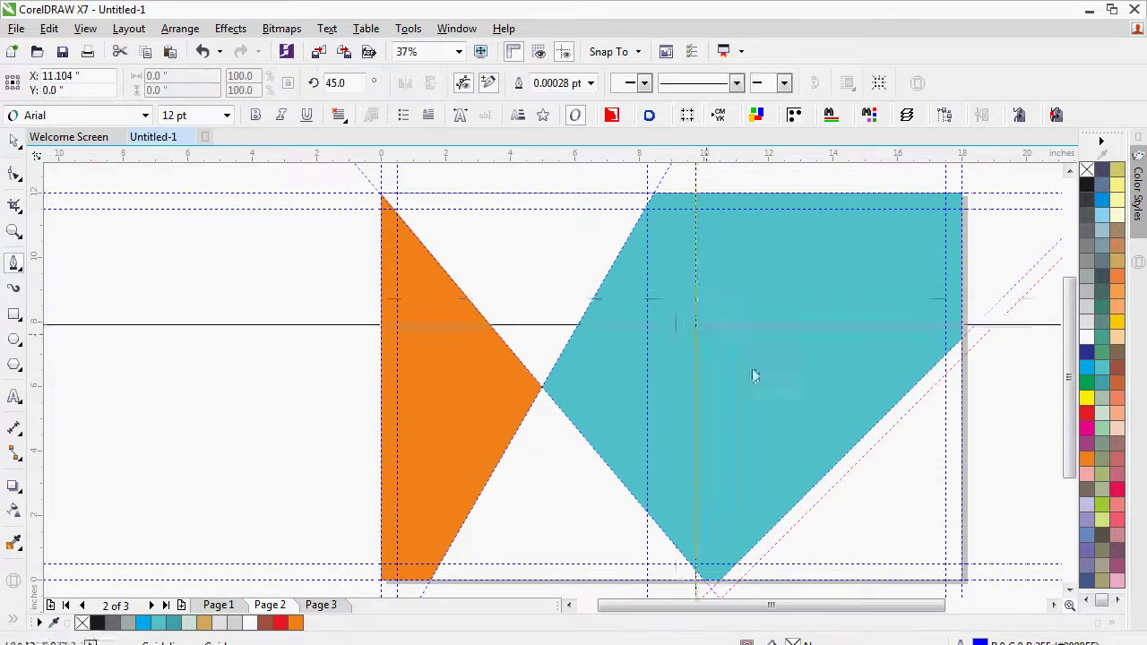
{"action": "scroll", "coordinate": [844, 473], "scroll_direction": "up", "scroll_amount": 1}
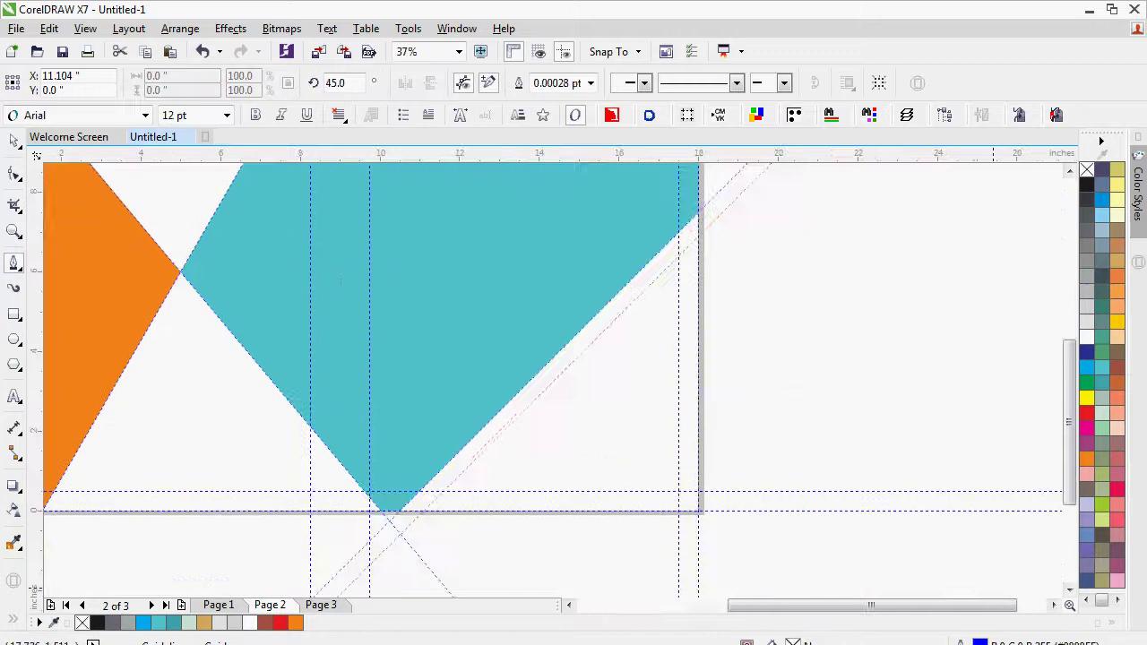
{"action": "left_click", "coordinate": [698, 236]}
{"action": "double_click", "coordinate": [699, 518]}
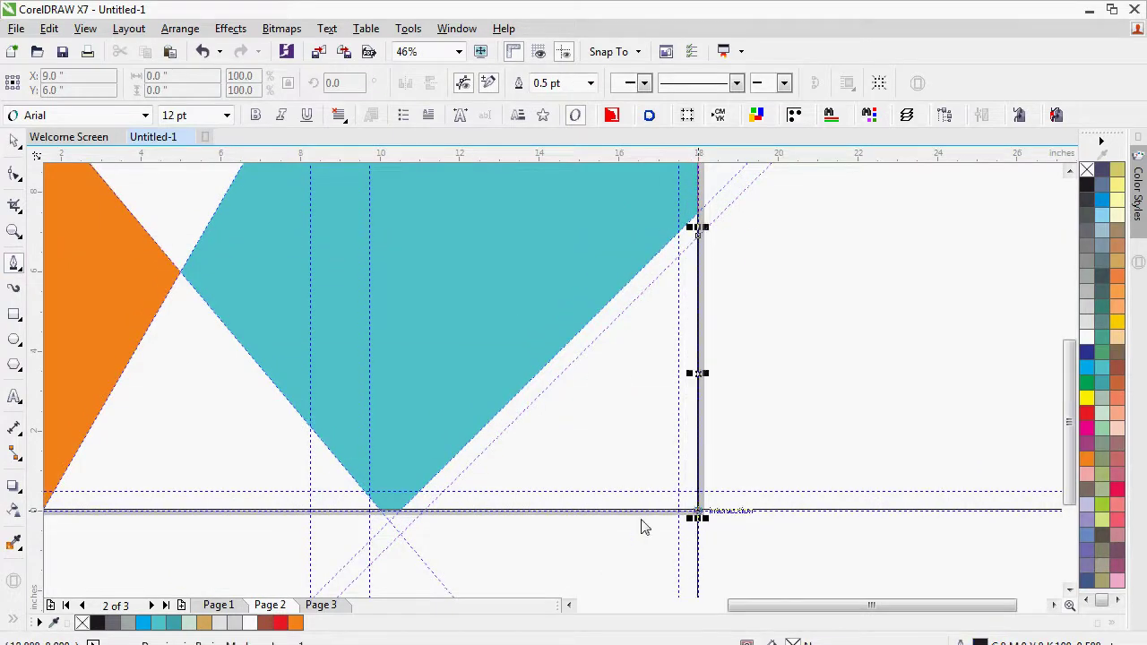
{"action": "left_click_drag", "start_coordinate": [434, 511], "coordinate": [701, 233]}
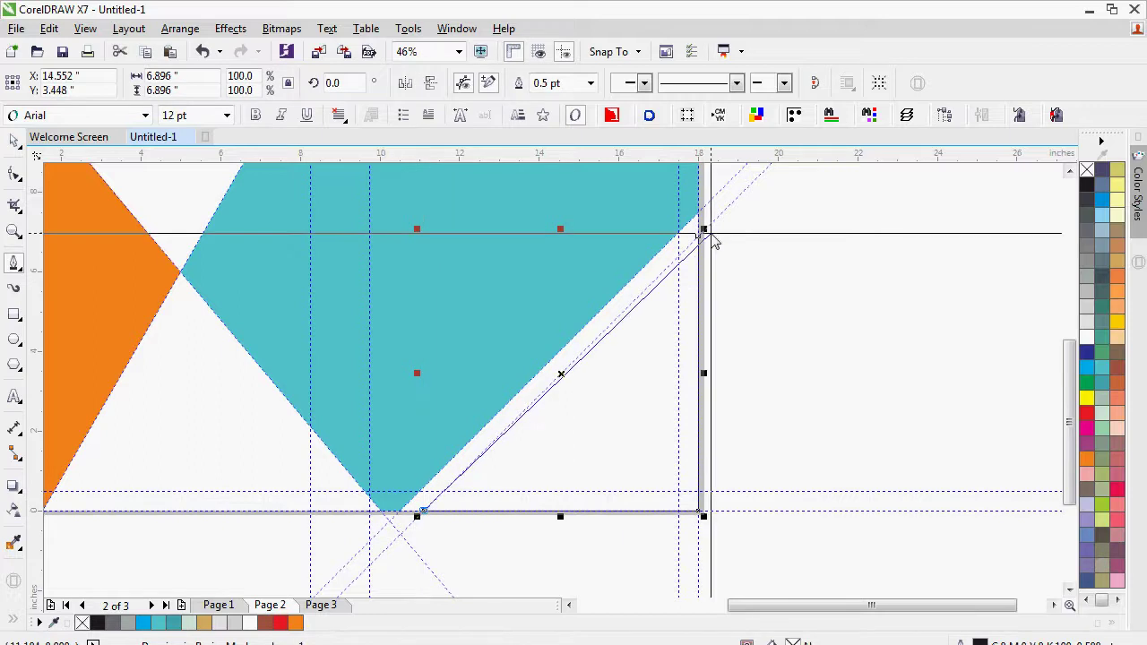
{"action": "key", "text": "space"}
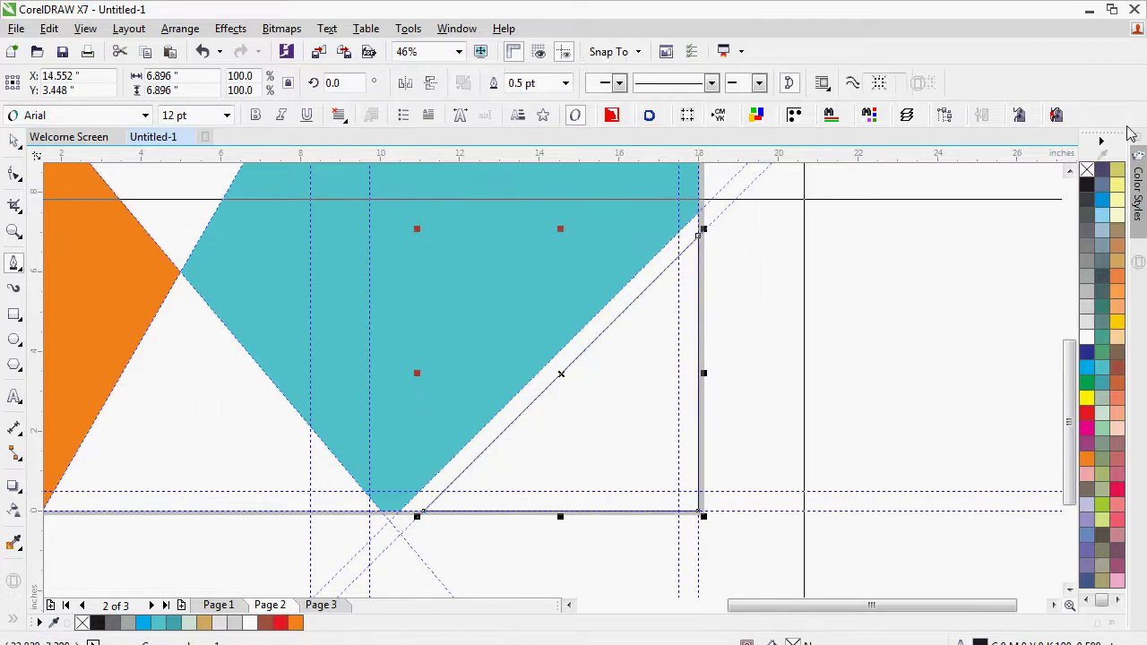
Fill the triangle in the page's lower-right corner with black and leave it without an outline
{"action": "left_click", "coordinate": [1086, 185]}
{"action": "left_click", "coordinate": [909, 320]}
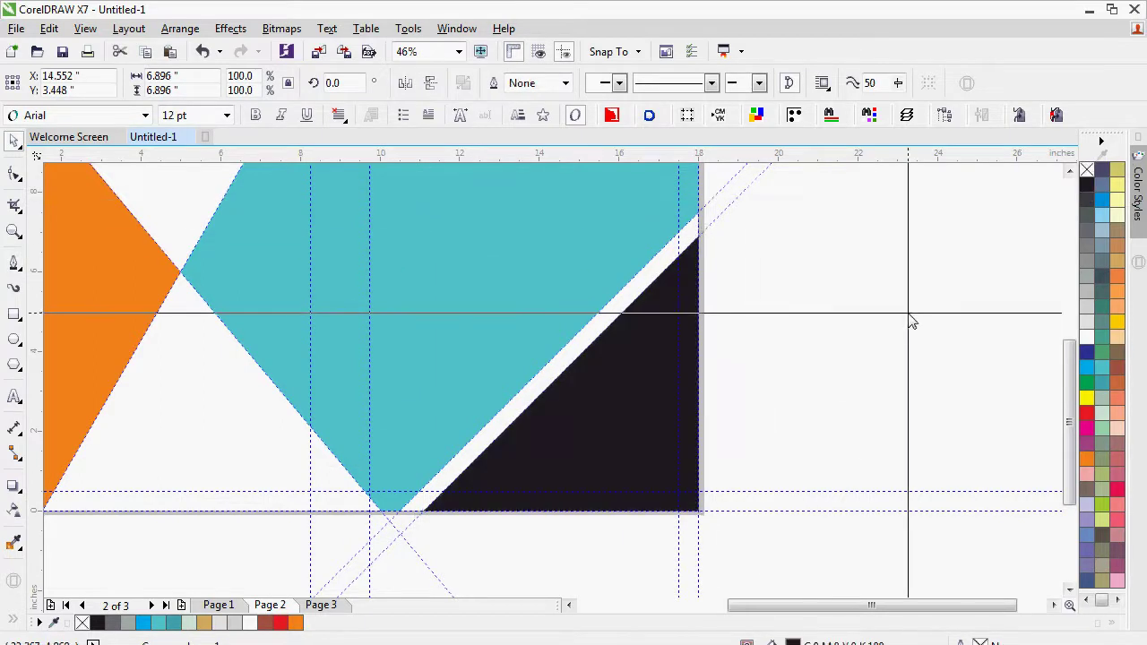
{"action": "scroll", "coordinate": [909, 320], "scroll_direction": "down", "scroll_amount": 2}
{"action": "scroll", "coordinate": [371, 248], "scroll_direction": "up", "scroll_amount": 2}
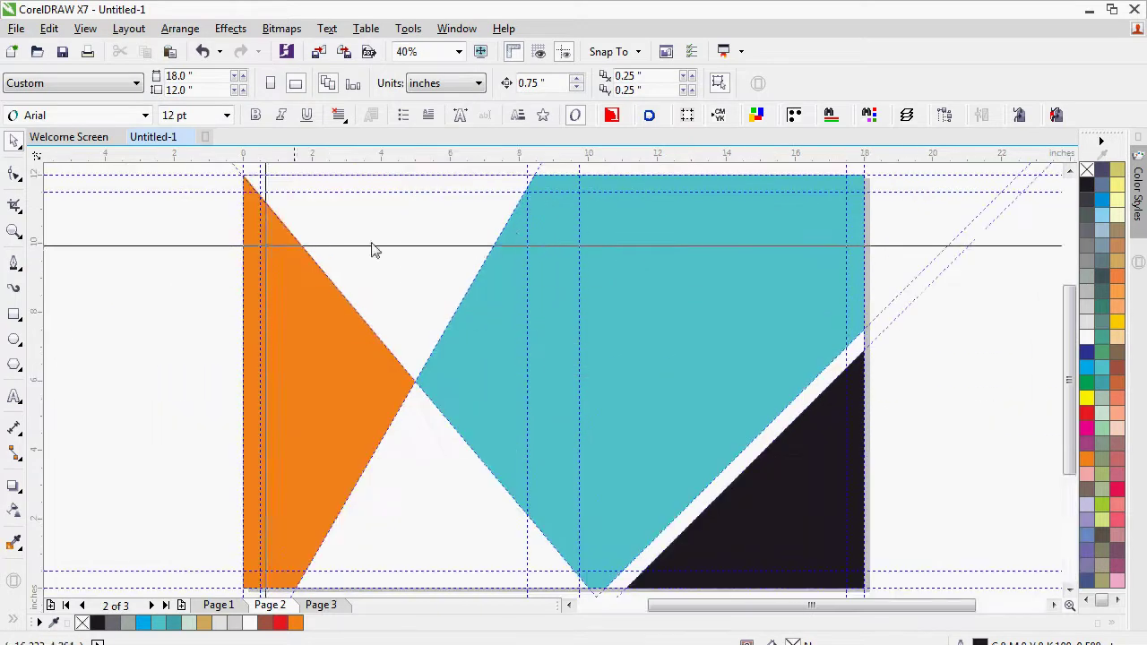
{"action": "left_click_drag", "start_coordinate": [336, 290], "coordinate": [470, 260]}
{"action": "key", "text": "ctrl+z"}
{"action": "key", "text": "ctrl+z"}
{"action": "key", "text": "ctrl+z"}
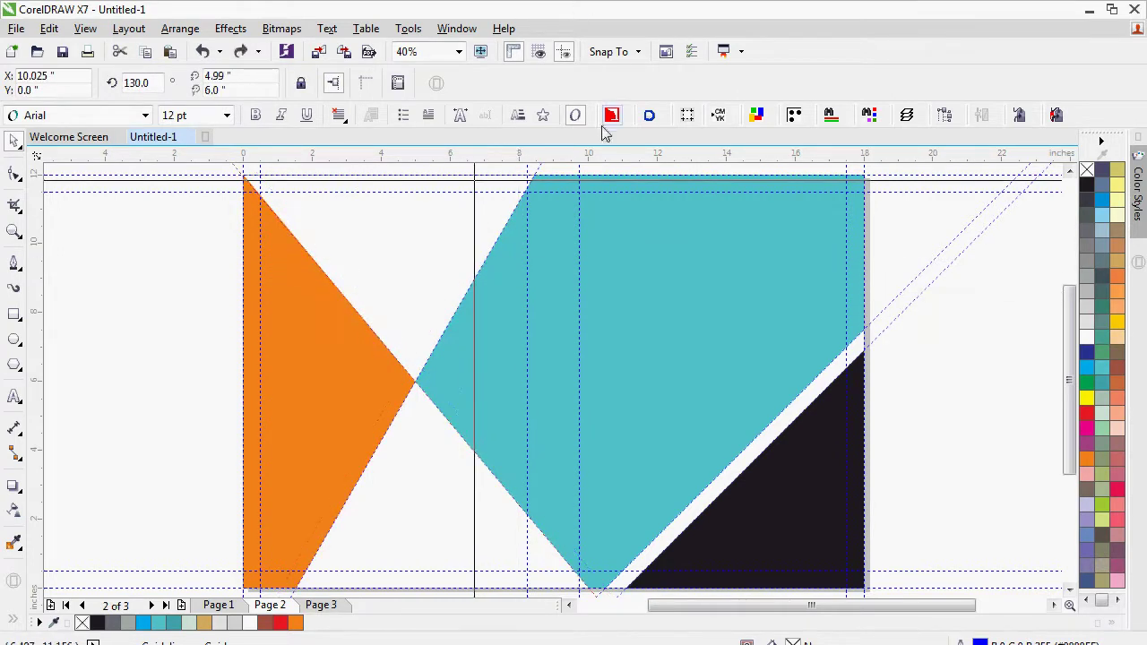
Set the nudge distance to 0.375 inch and offset copies of the 60-degree guideline to the left and the 130-degree guideline to the right
{"action": "key", "text": "F5"}
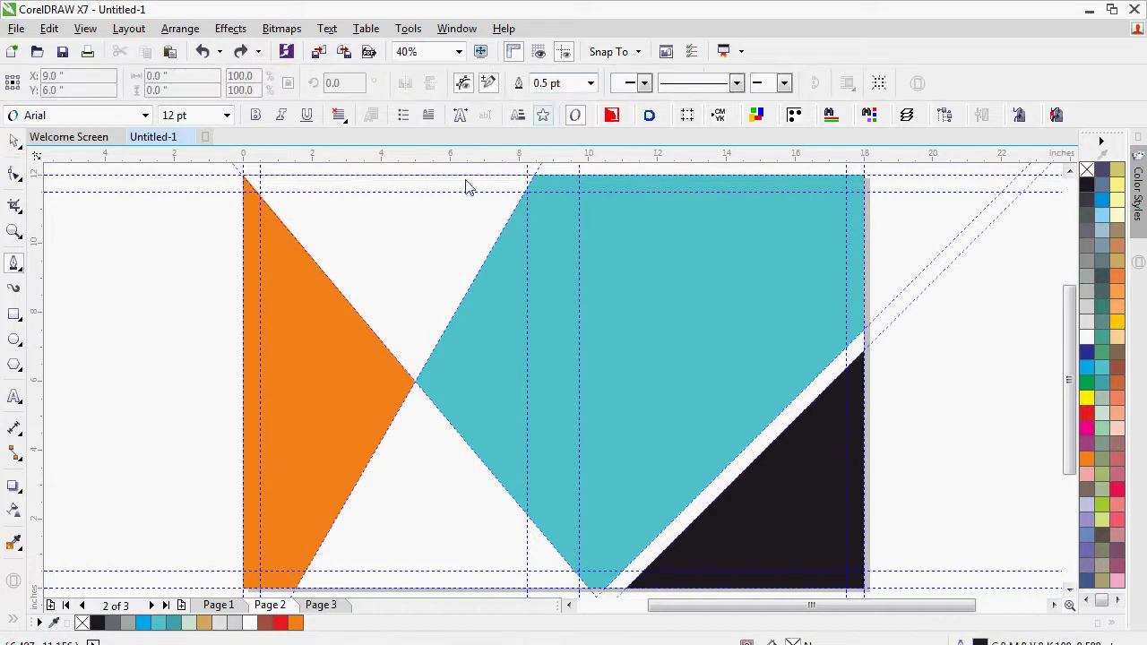
{"action": "left_click", "coordinate": [8, 145]}
{"action": "left_click_drag", "start_coordinate": [558, 85], "coordinate": [0, 58]}
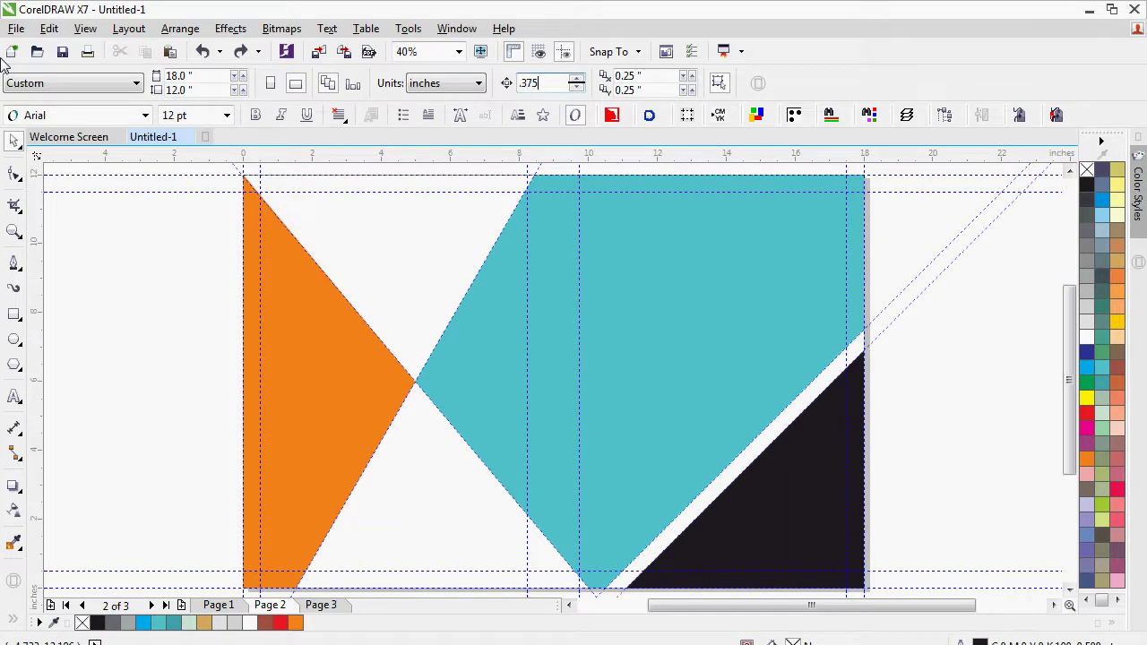
{"action": "key", "text": "Return"}
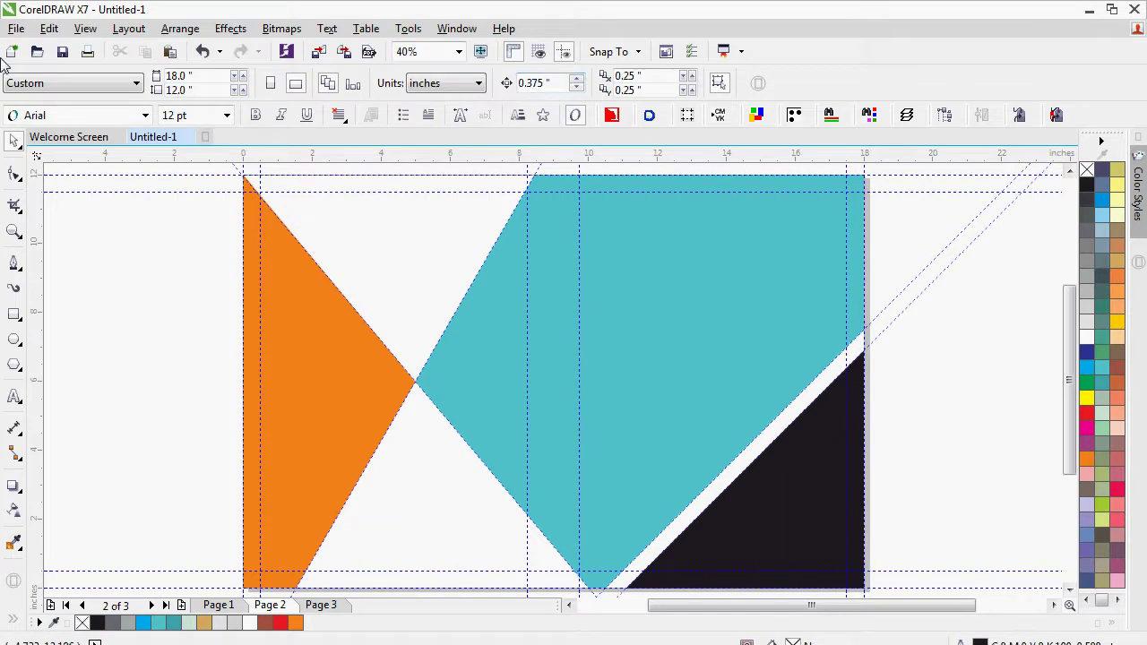
{"action": "left_click", "coordinate": [504, 240]}
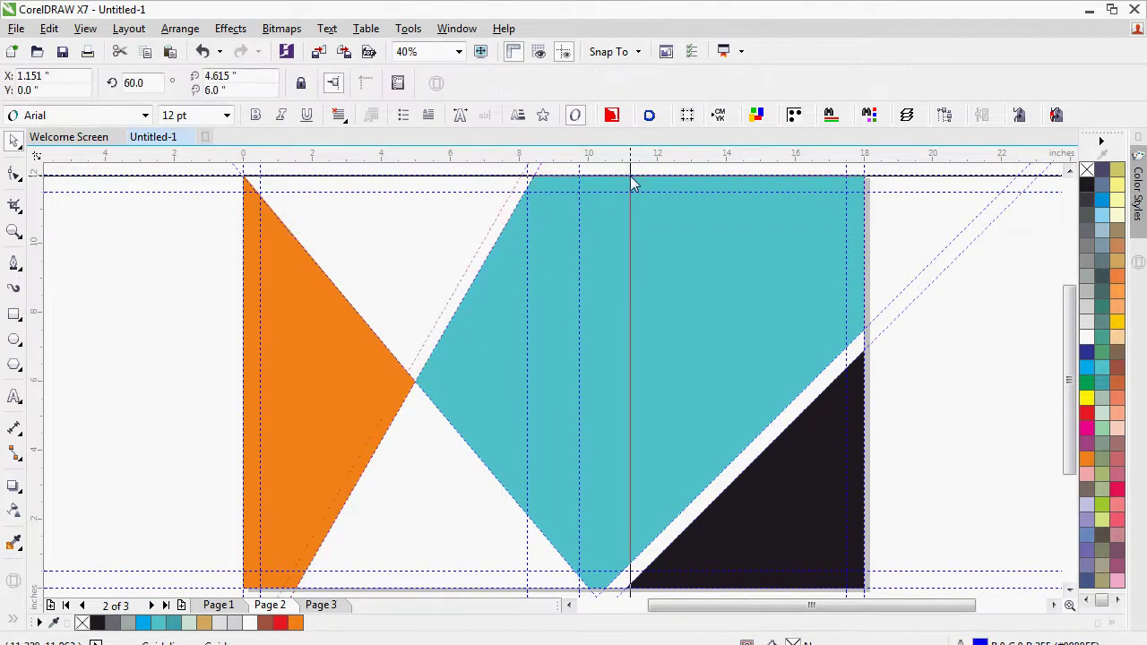
{"action": "left_click", "coordinate": [311, 252]}
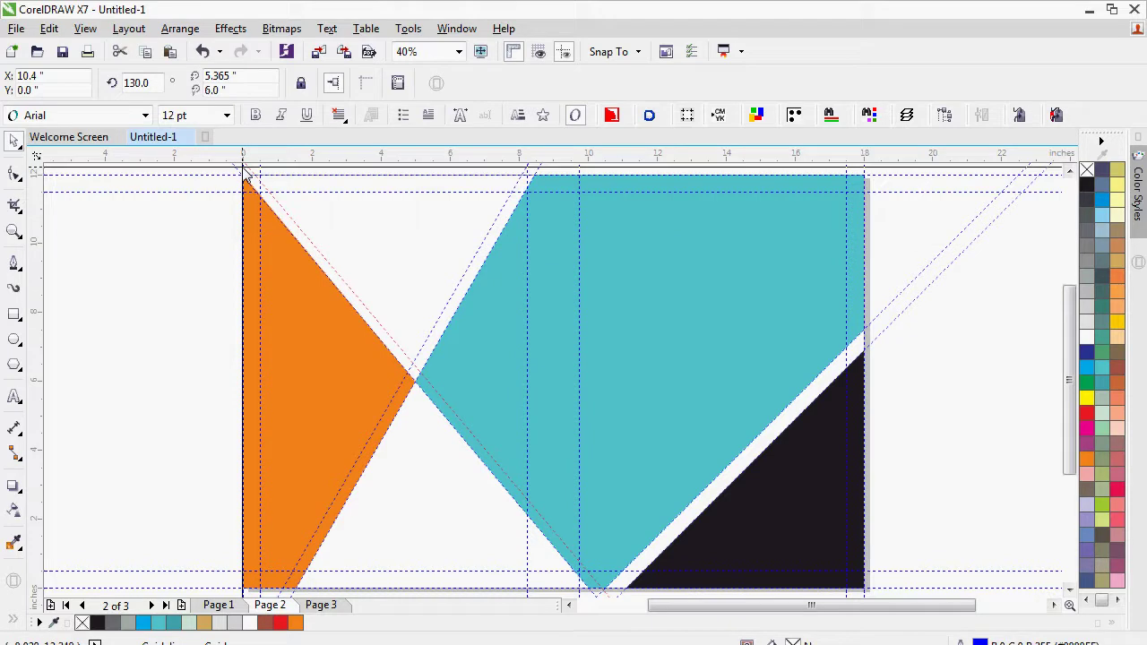
Trace a closed triangle between the page's upper edge and the two offset diagonal guidelines, with its tip at their crossing
{"action": "left_click_drag", "start_coordinate": [212, 415], "coordinate": [556, 283]}
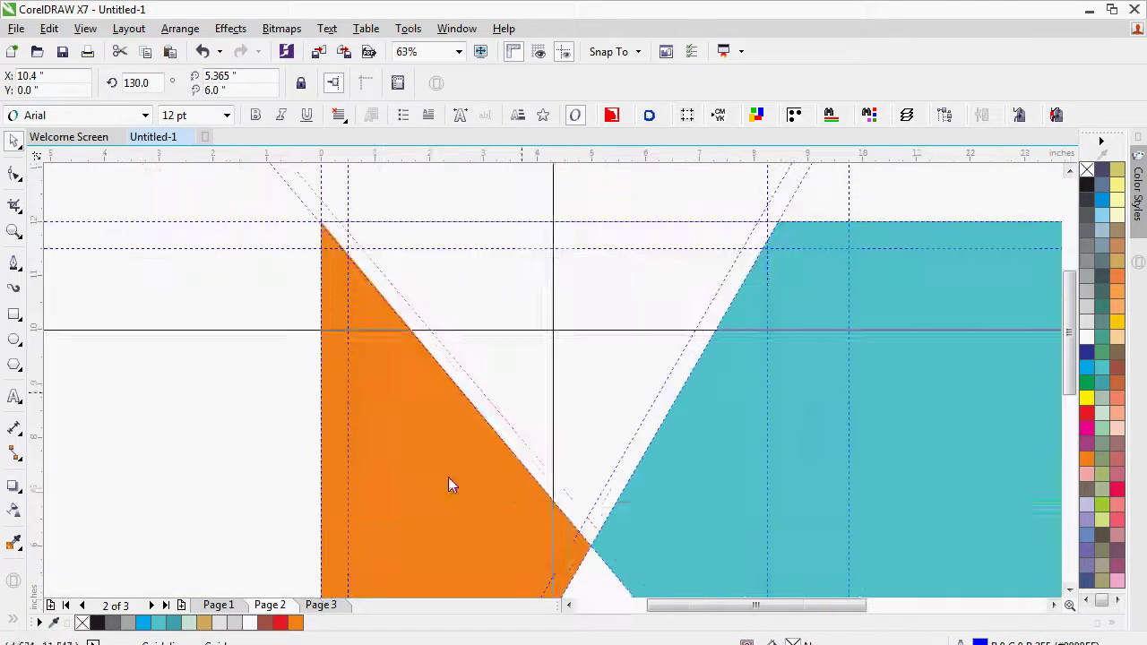
{"action": "left_click", "coordinate": [15, 264]}
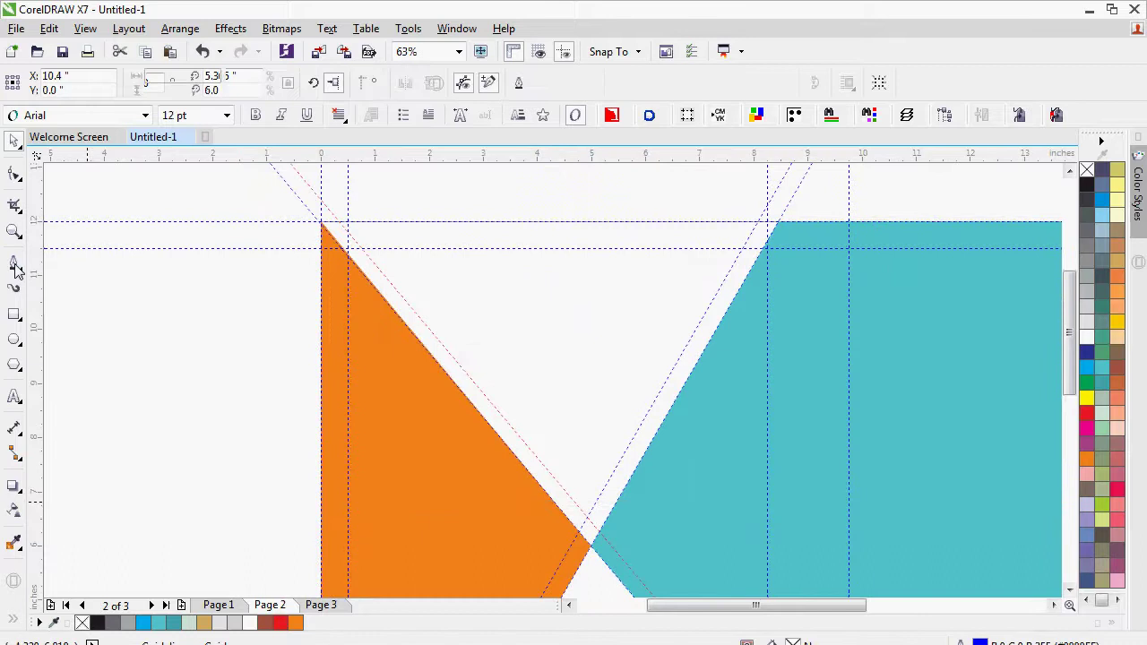
{"action": "left_click", "coordinate": [341, 223]}
{"action": "left_click", "coordinate": [761, 222]}
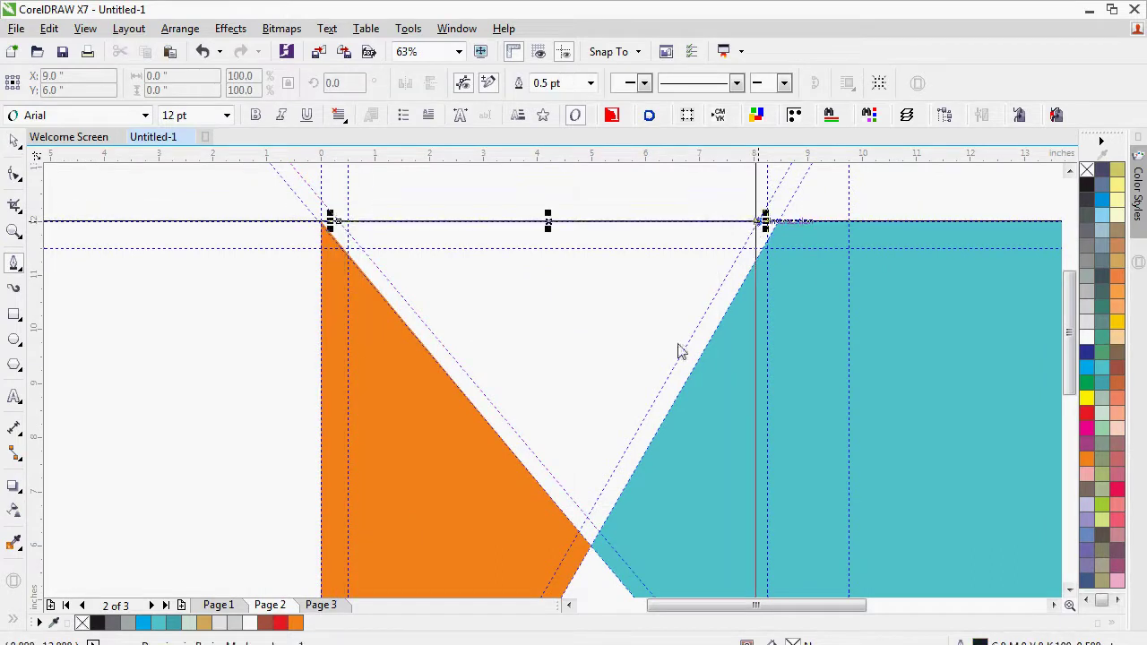
{"action": "left_click", "coordinate": [587, 518]}
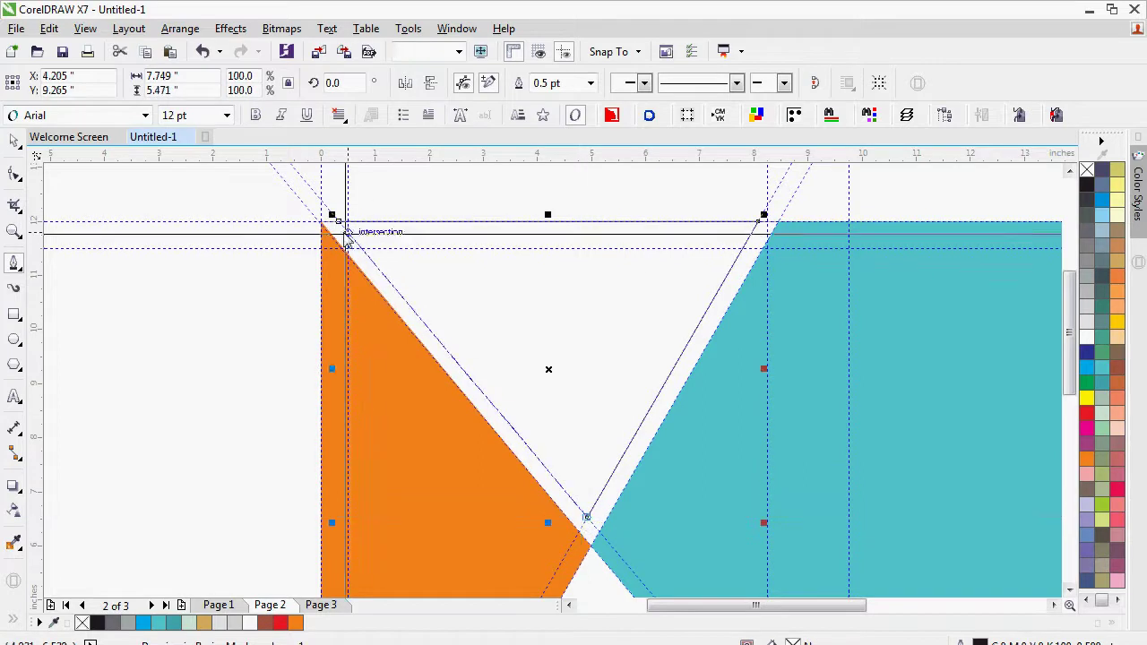
{"action": "left_click", "coordinate": [341, 224]}
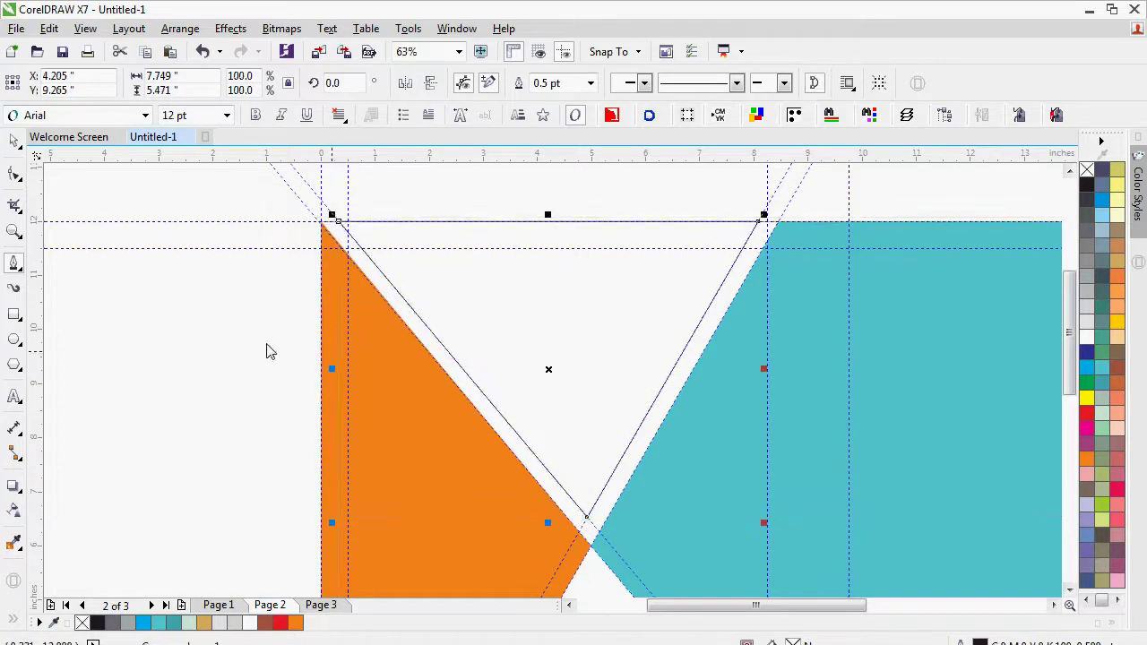
Fill the newly traced upper triangle with gray and remove its outline
{"action": "left_click", "coordinate": [15, 147]}
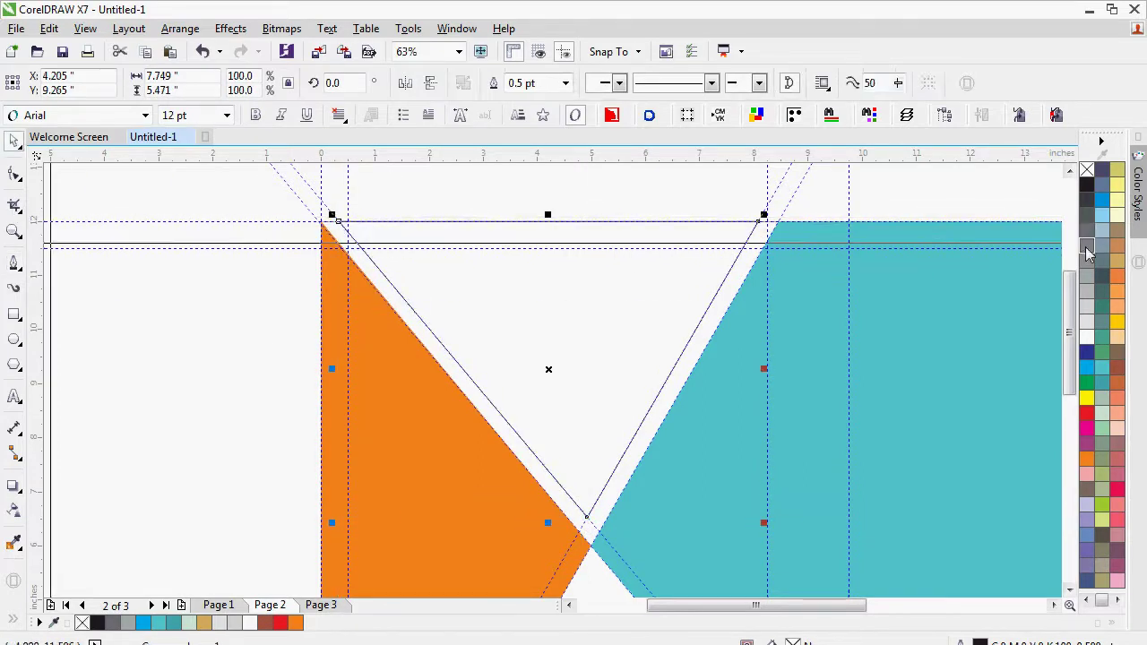
{"action": "left_click", "coordinate": [1087, 249]}
{"action": "right_click", "coordinate": [1087, 171]}
{"action": "key", "text": "shift+F4"}
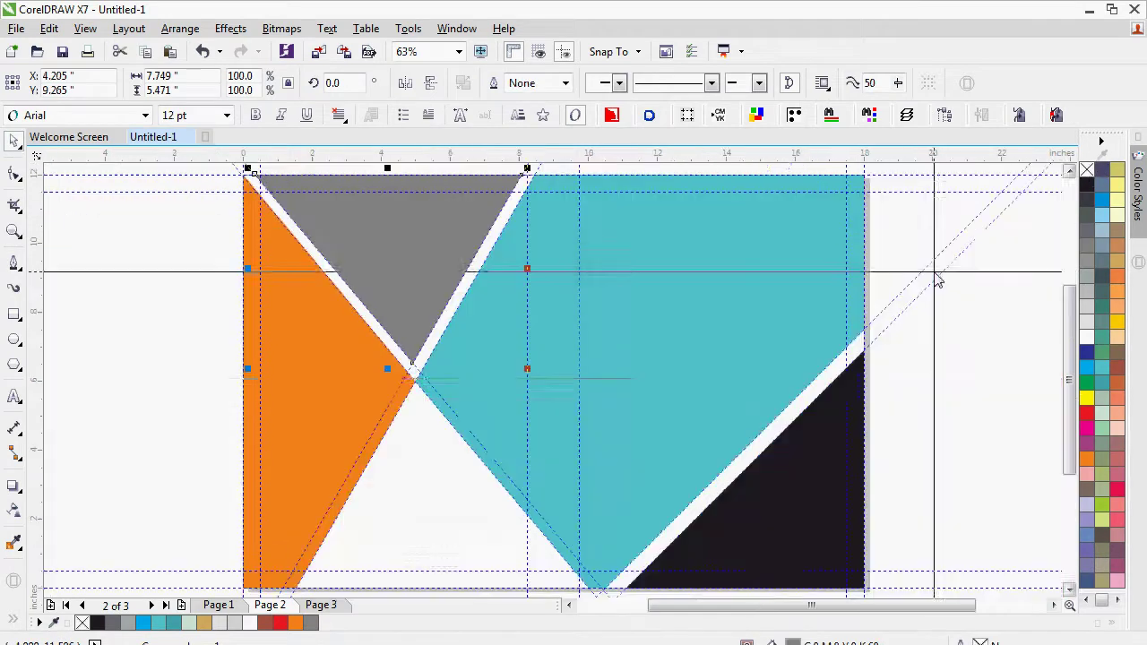
{"action": "left_click", "coordinate": [927, 400]}
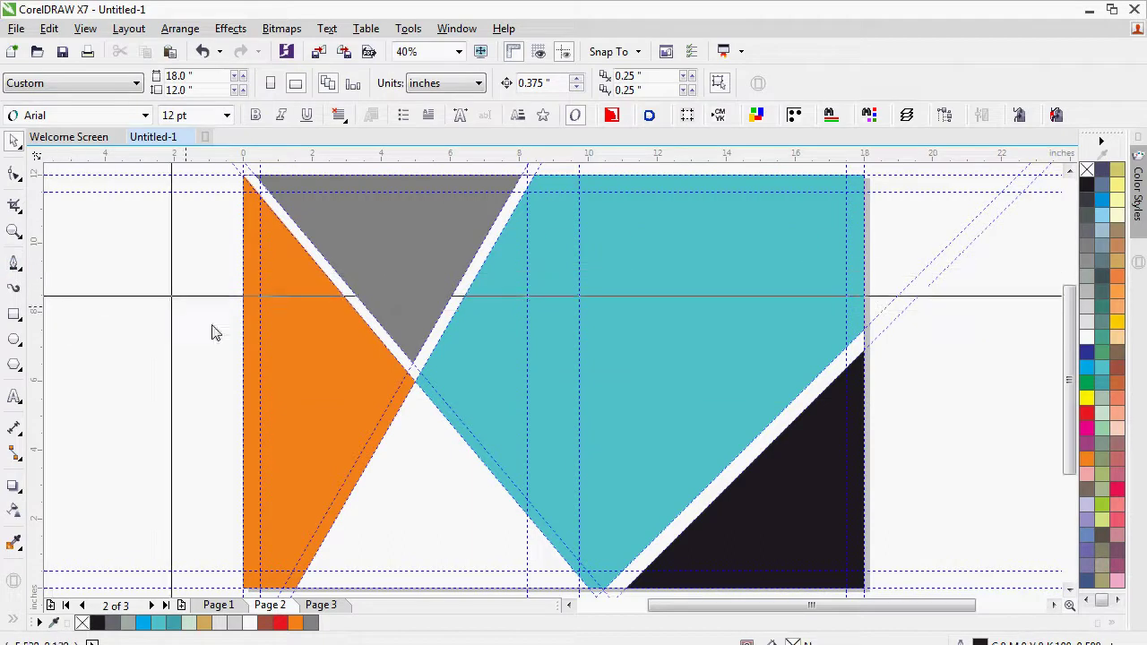
Add the artistic text "Book Cover" on the upper part of the teal shape
{"action": "left_click", "coordinate": [14, 399]}
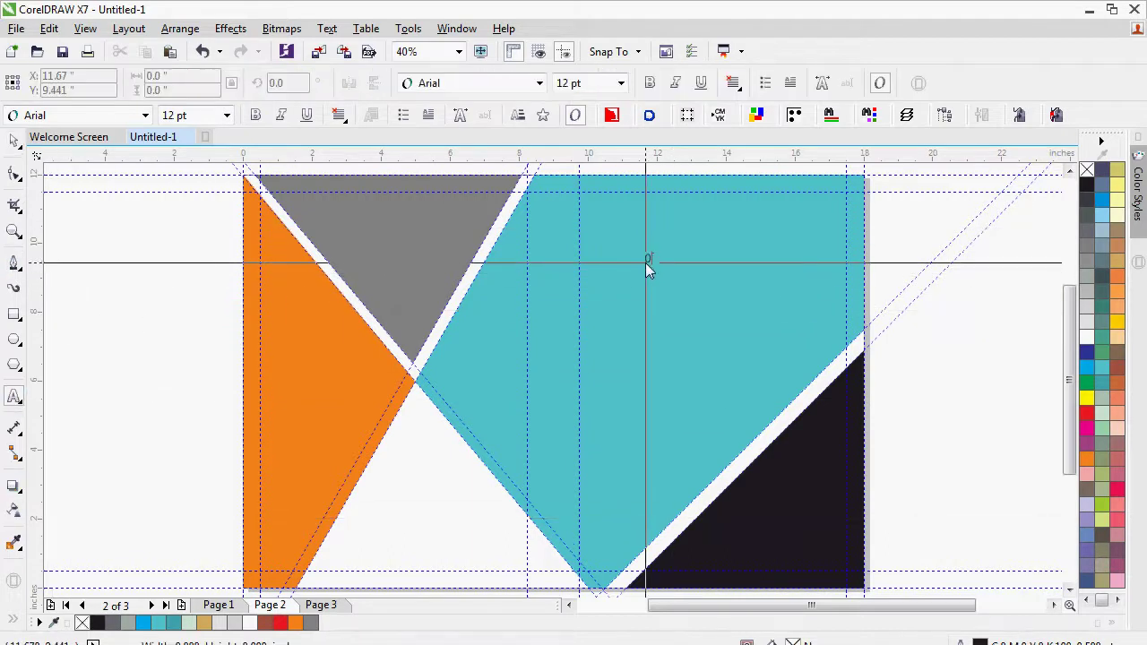
{"action": "left_click", "coordinate": [646, 262]}
{"action": "type", "text": "00Book"}
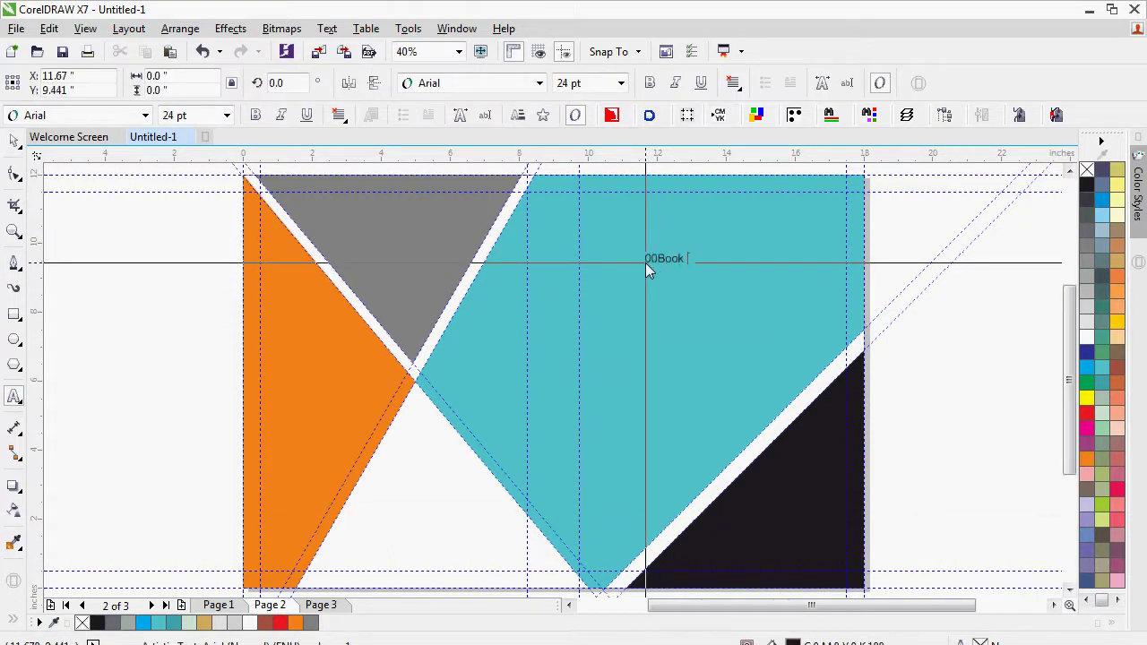
{"action": "key", "text": "ctrl+a"}
{"action": "type", "text": "Book Cover"}
{"action": "key", "text": "ctrl+space"}
Enlarge the "Book Cover" text to about 76 pt, centred near X 14 and Y 9.7 inches, and fill it with white
{"action": "left_click_drag", "start_coordinate": [707, 253], "coordinate": [855, 223]}
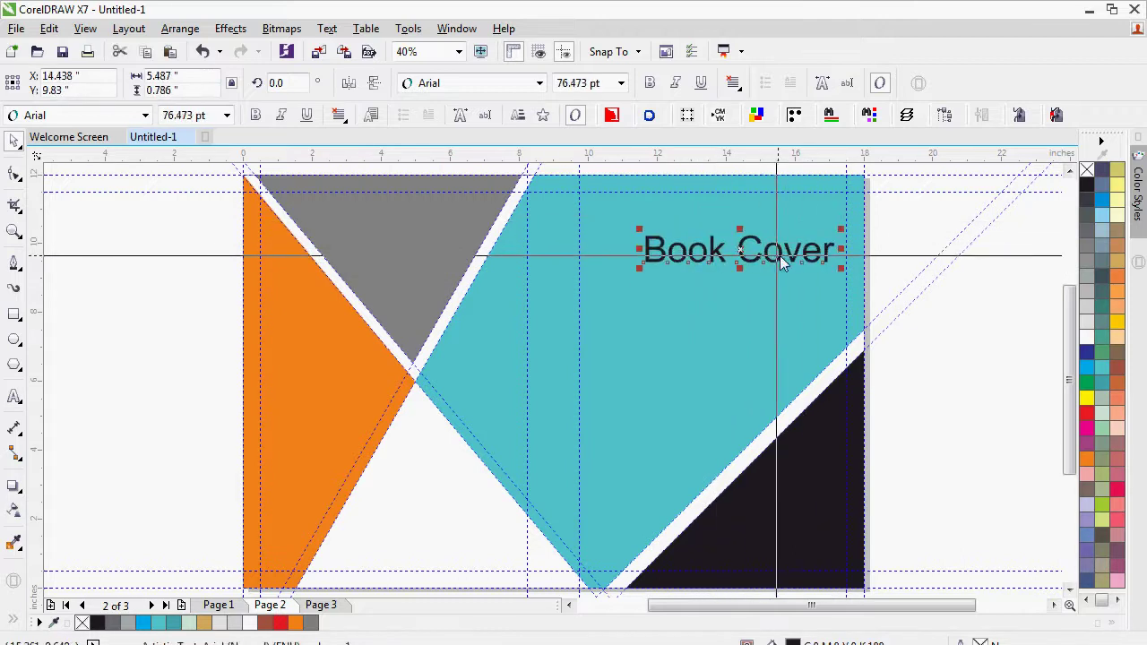
{"action": "left_click_drag", "start_coordinate": [798, 259], "coordinate": [779, 262]}
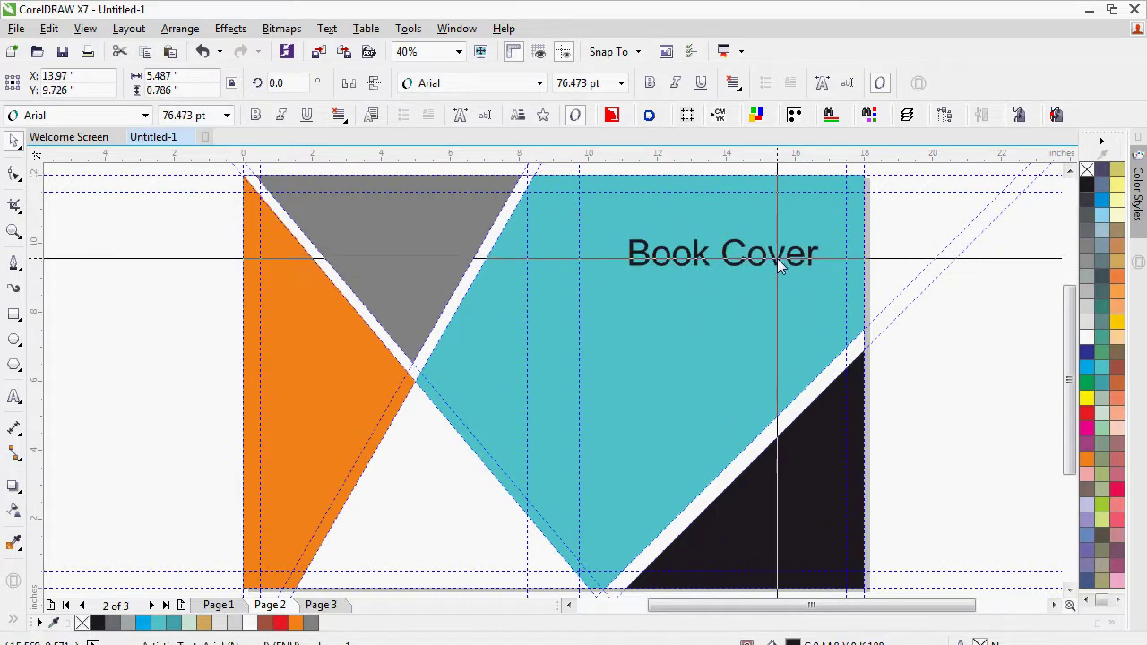
{"action": "left_click", "coordinate": [1086, 337]}
{"action": "key", "text": "Escape"}
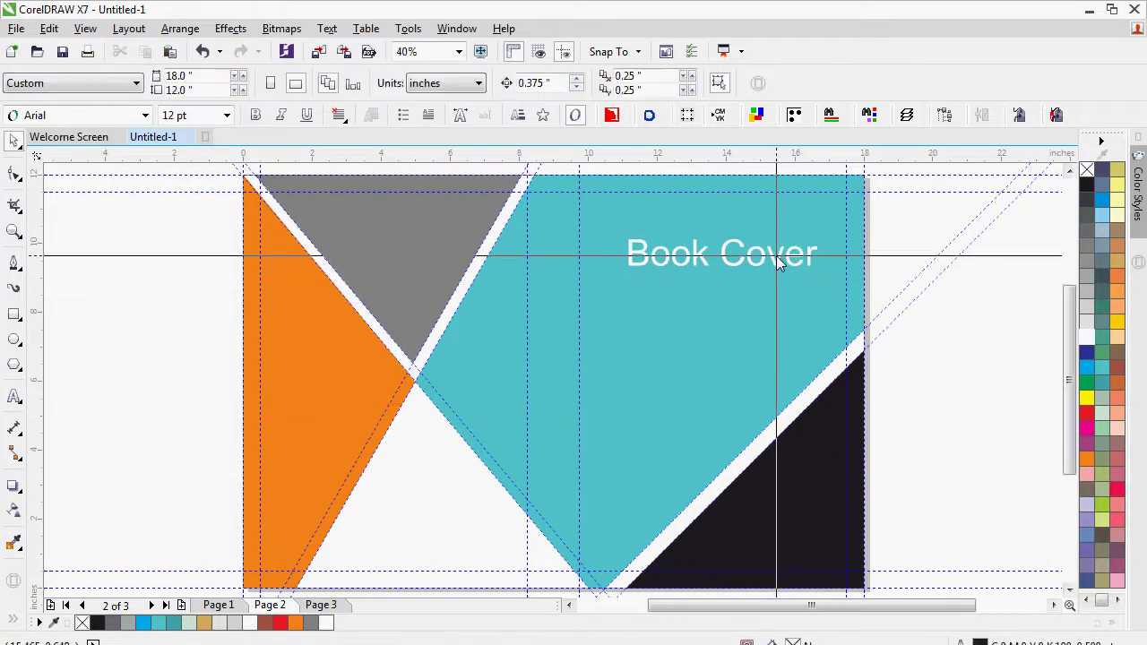
Copy the "Book Cover" text onto the gray triangle and change the copy's wording to "Back Page"
{"action": "left_click_drag", "start_coordinate": [776, 257], "coordinate": [459, 261]}
{"action": "right_click", "coordinate": [458, 261]}
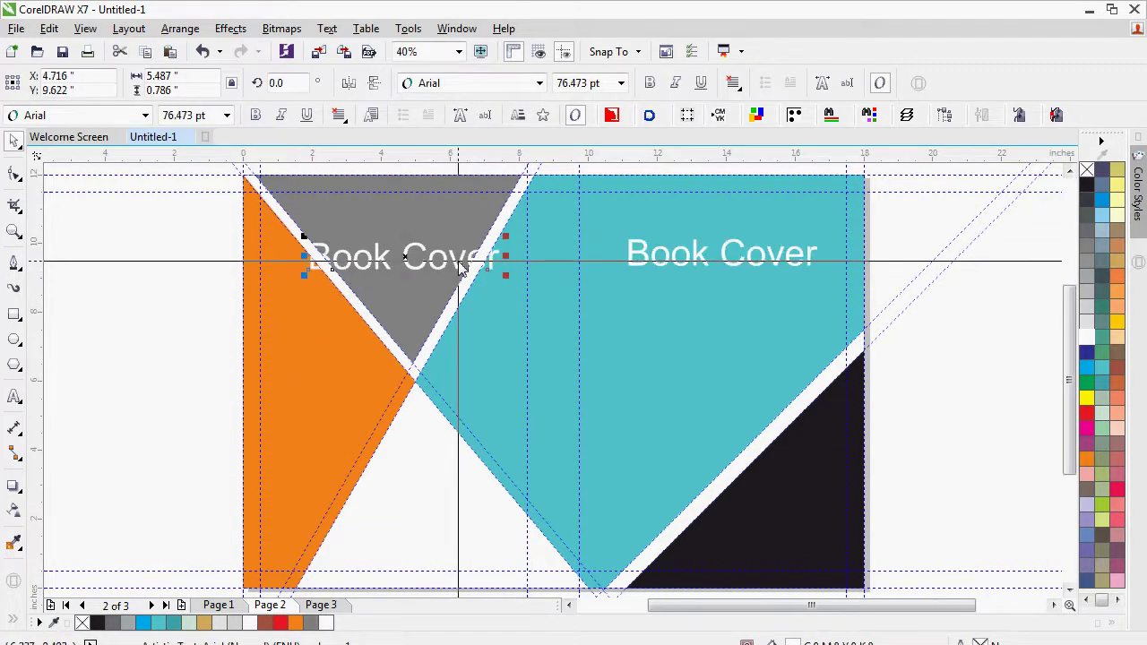
{"action": "double_click", "coordinate": [459, 262]}
{"action": "type", "text": "Back"}
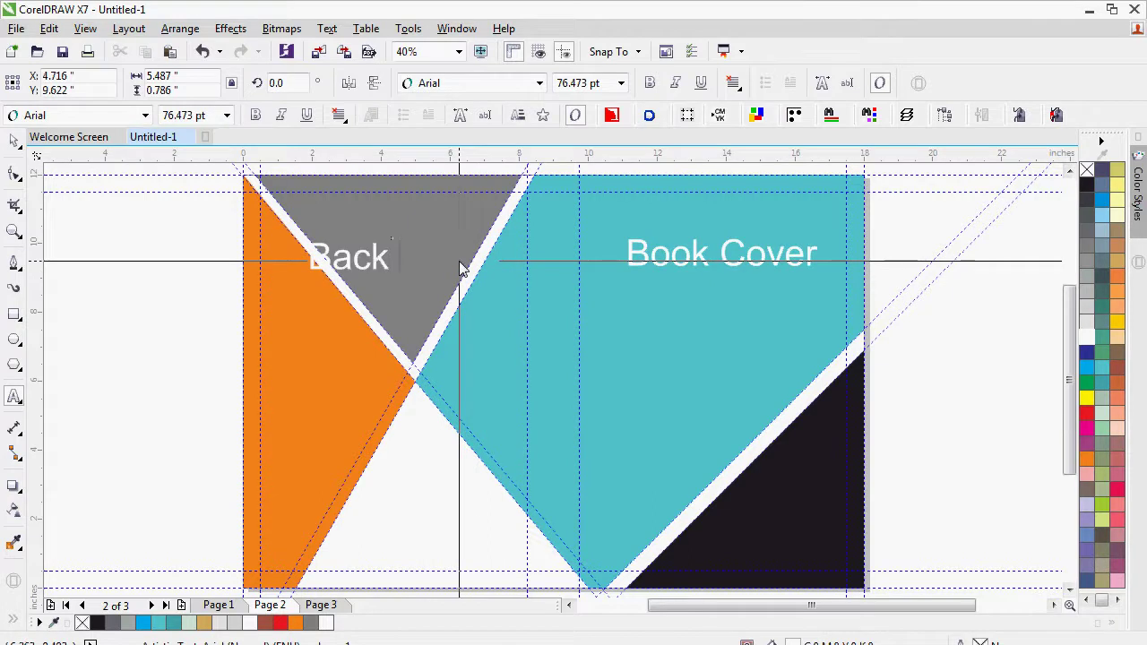
{"action": "type", "text": " Page"}
{"action": "key", "text": "ctrl+space"}
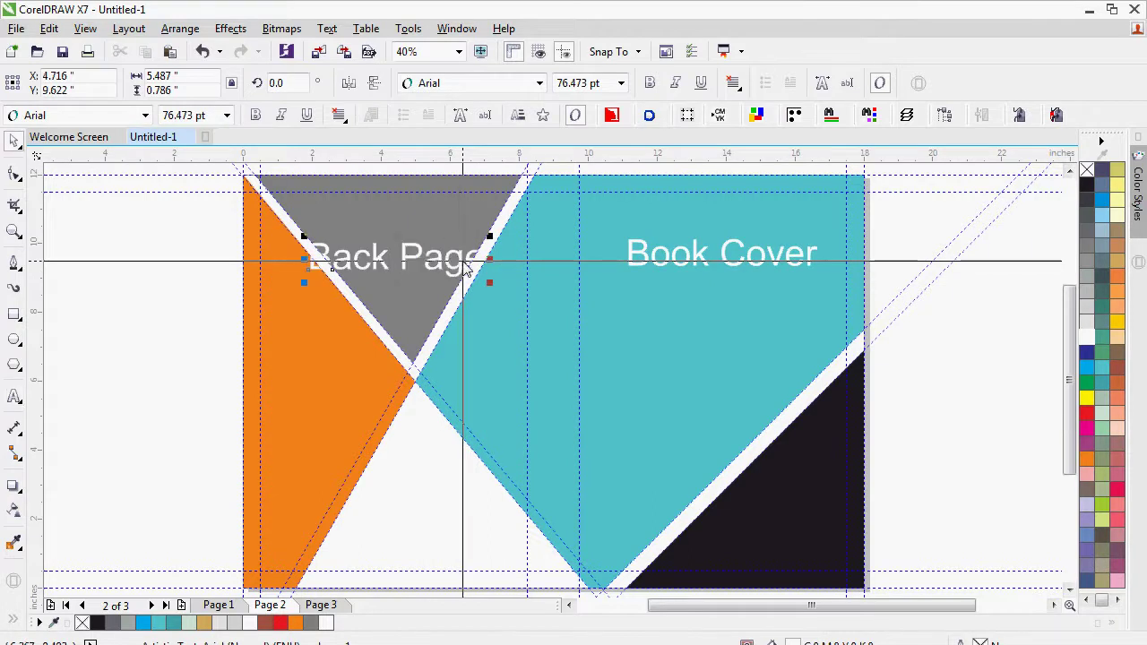
Centre the "Back Page" text horizontally in the gray triangle and shrink it to about 31 pt
{"action": "left_click_drag", "start_coordinate": [465, 265], "coordinate": [457, 211]}
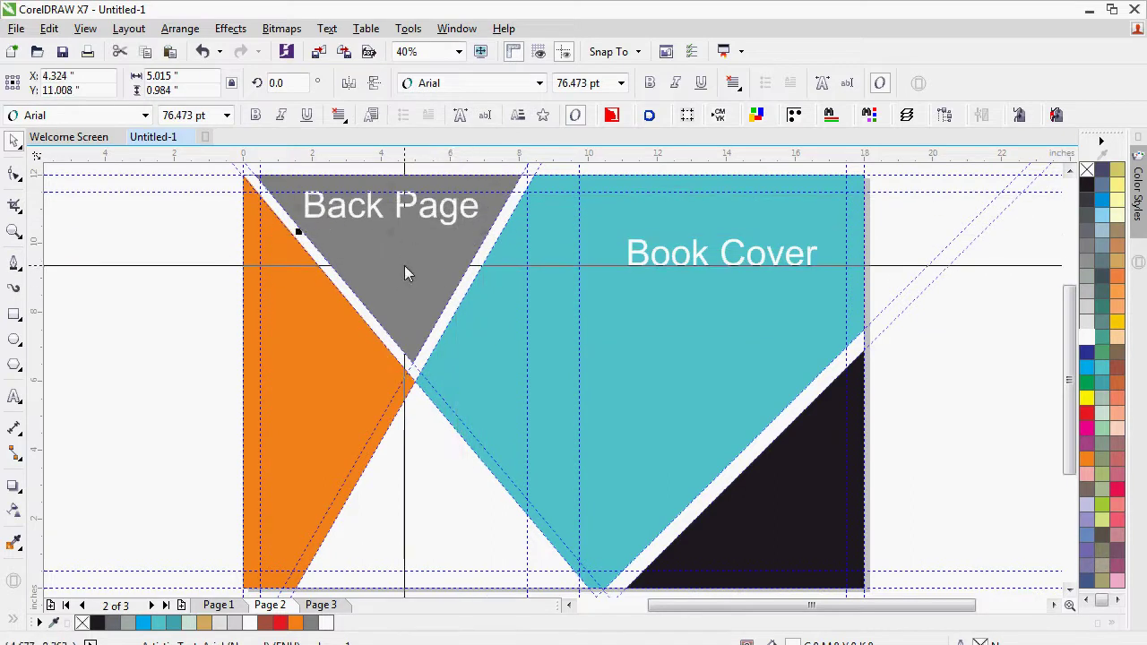
{"action": "left_click", "coordinate": [404, 265], "text": "shift"}
{"action": "left_click", "coordinate": [458, 212]}
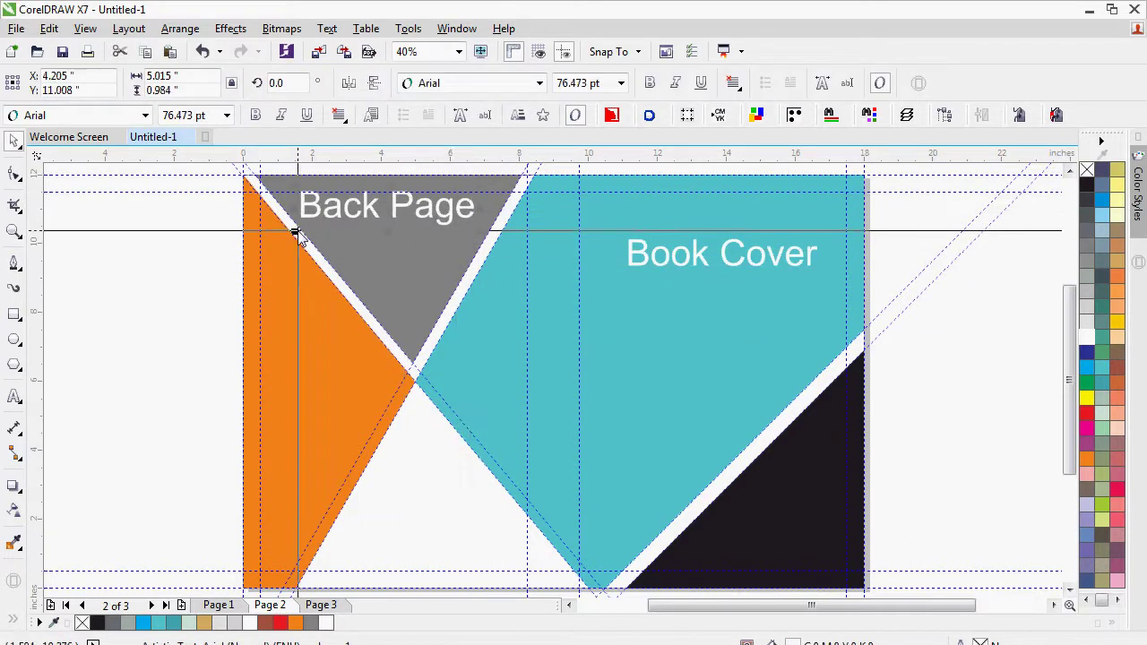
{"action": "left_click_drag", "start_coordinate": [295, 230], "coordinate": [315, 225]}
{"action": "key", "text": "ctrl+r"}
Copy the "Back Page" text into the spine area between the centre guidelines and rotate the copy to 270 degrees
{"action": "left_click_drag", "start_coordinate": [389, 207], "coordinate": [529, 372]}
{"action": "right_click", "coordinate": [529, 372]}
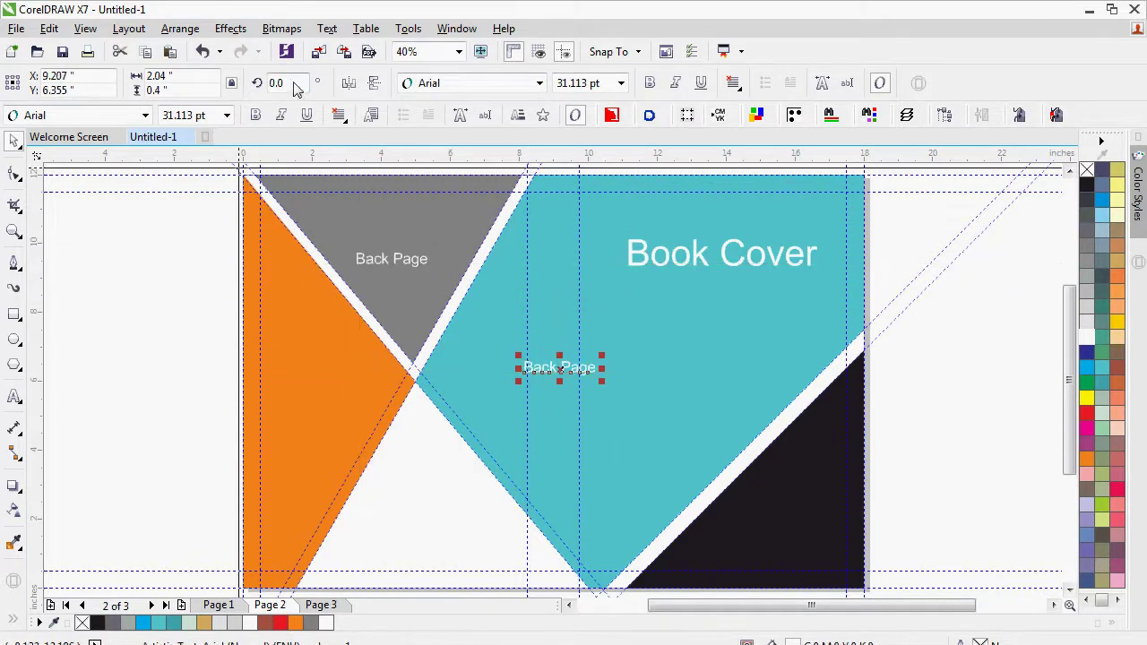
{"action": "left_click_drag", "start_coordinate": [295, 85], "coordinate": [2, 14]}
{"action": "left_click", "coordinate": [292, 86]}
{"action": "key", "text": "Return"}
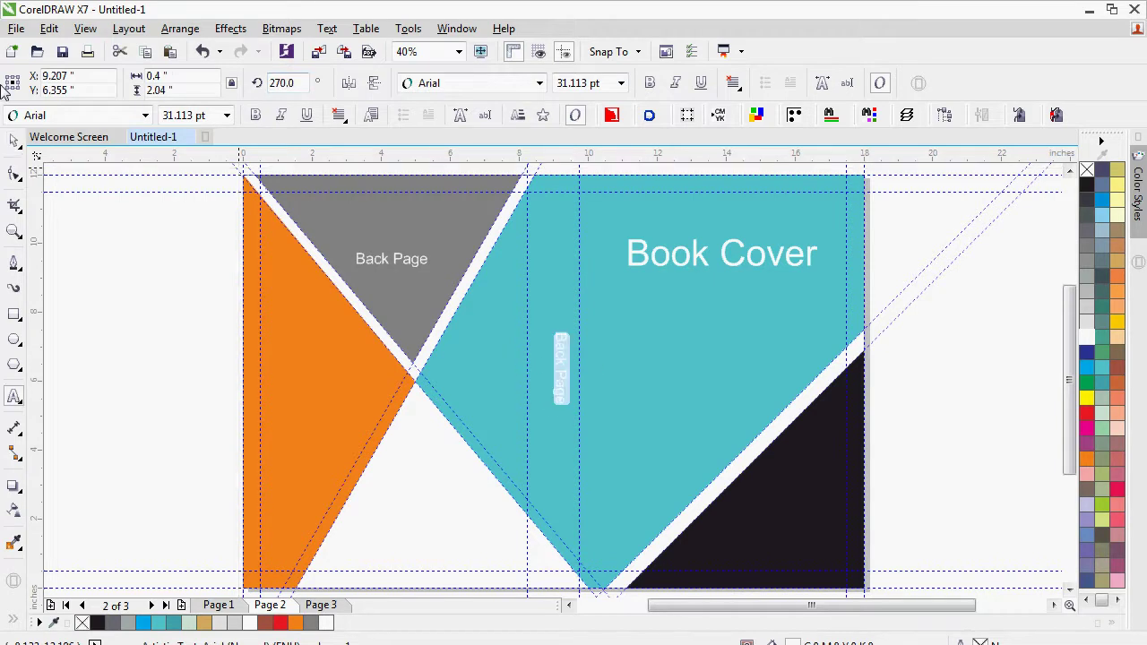
Change the rotated copy's wording to "Spine" and centre it on the page, enlarged to about 104 pt
{"action": "type", "text": "Spine"}
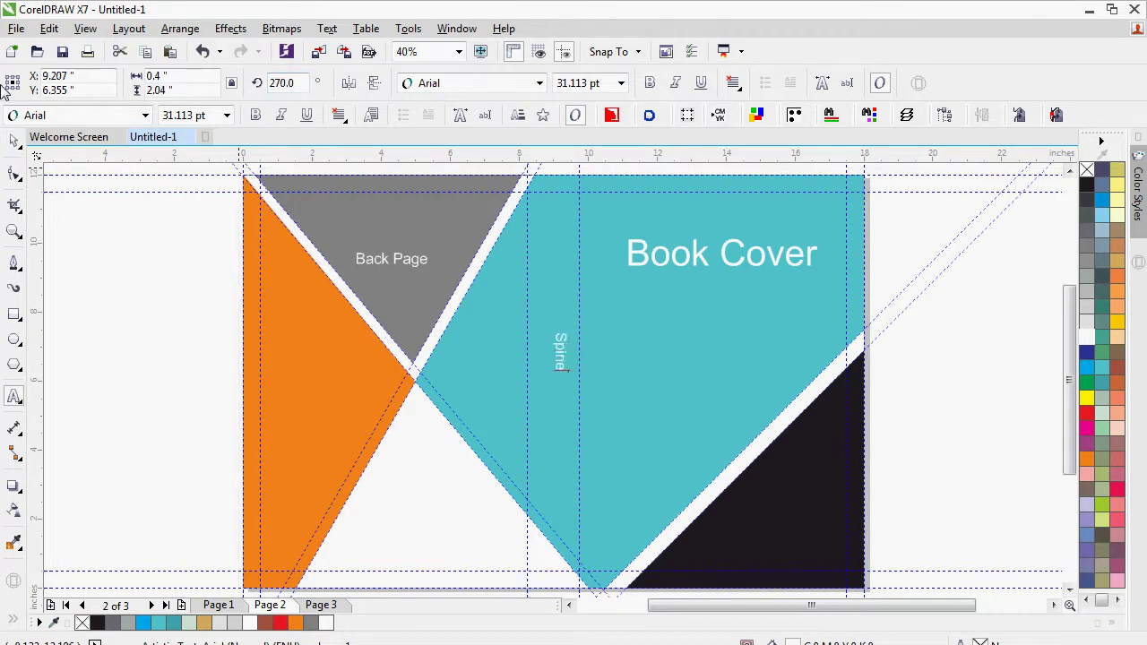
{"action": "key", "text": "ctrl+space"}
{"action": "key", "text": "p"}
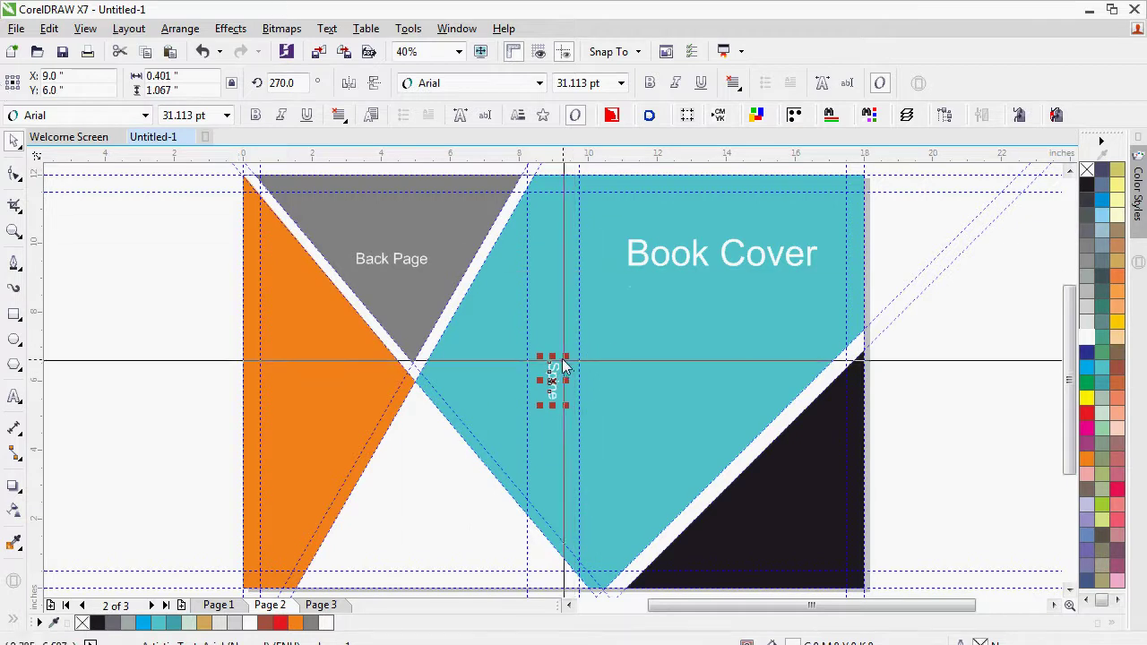
{"action": "left_click_drag", "start_coordinate": [565, 363], "coordinate": [589, 314]}
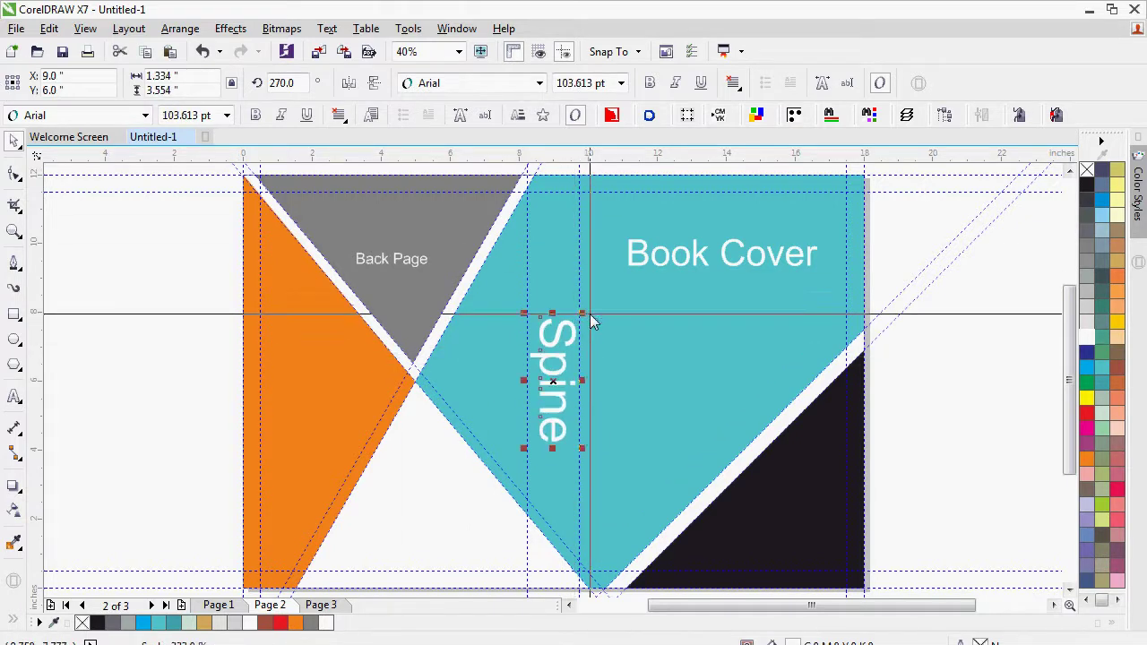
Deselect the spine text and preview the cover layout full screen without guidelines
{"action": "left_click", "coordinate": [180, 541]}
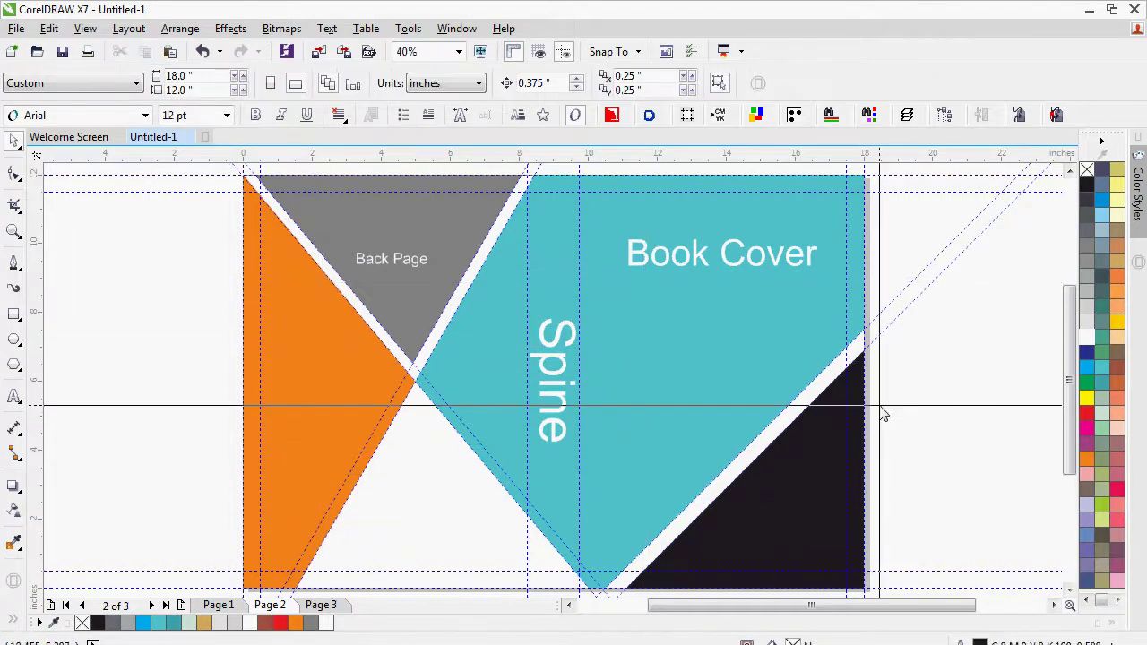
{"action": "key", "text": "F9"}
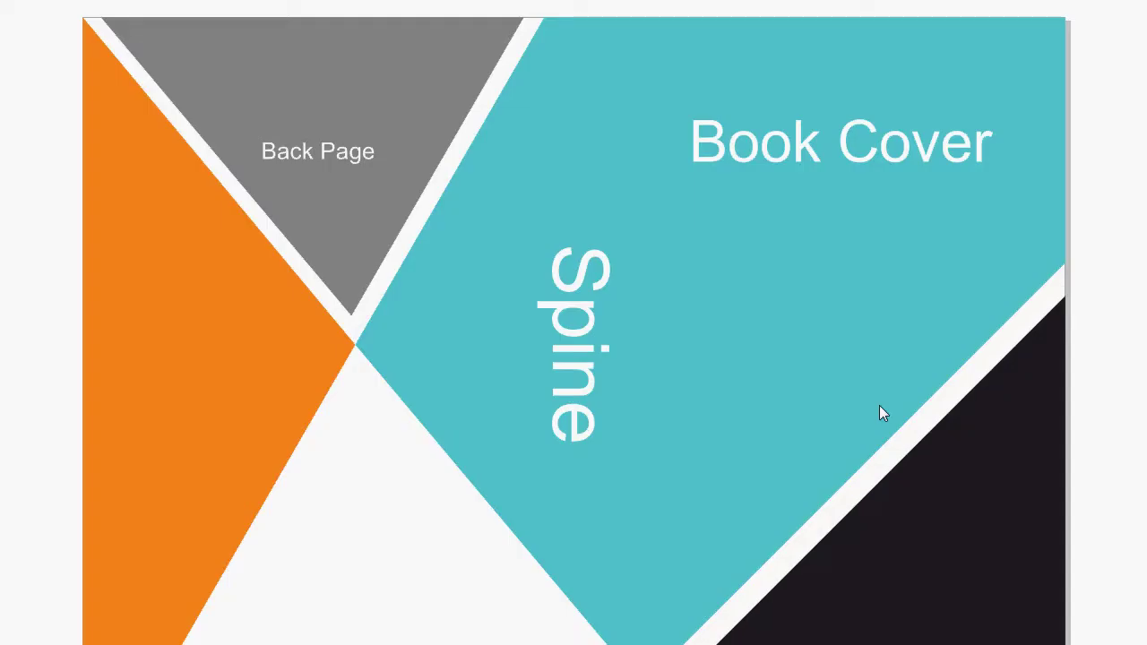
{"action": "key", "text": "F9"}
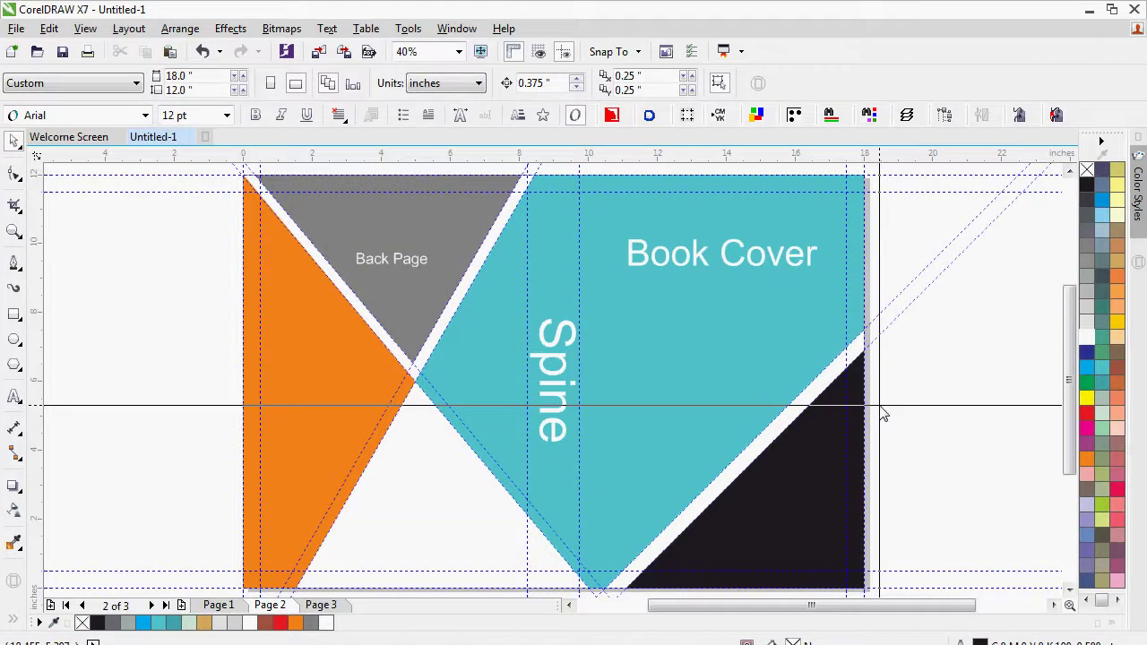
Insert a new blank page after page 2
{"action": "key", "text": "alt+l"}
{"action": "key", "text": "Escape"}
{"action": "key", "text": "Return"}
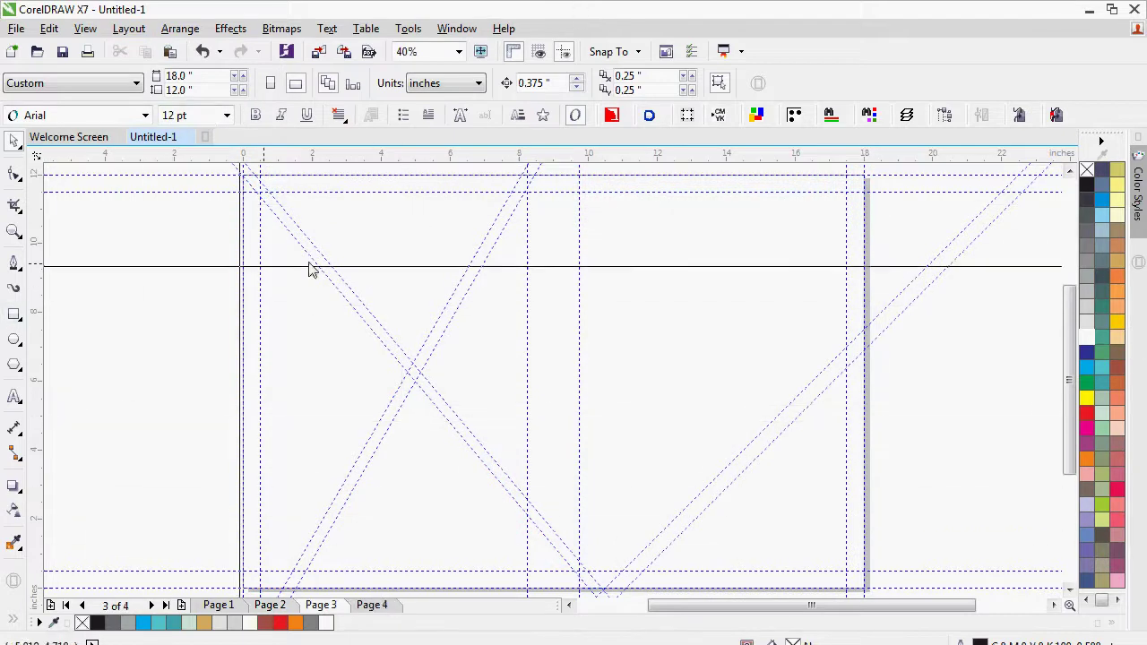
Select all guidelines on the blank page 3 and delete them
{"action": "key", "text": "alt+e"}
{"action": "key", "text": "a"}
{"action": "key", "text": "g"}
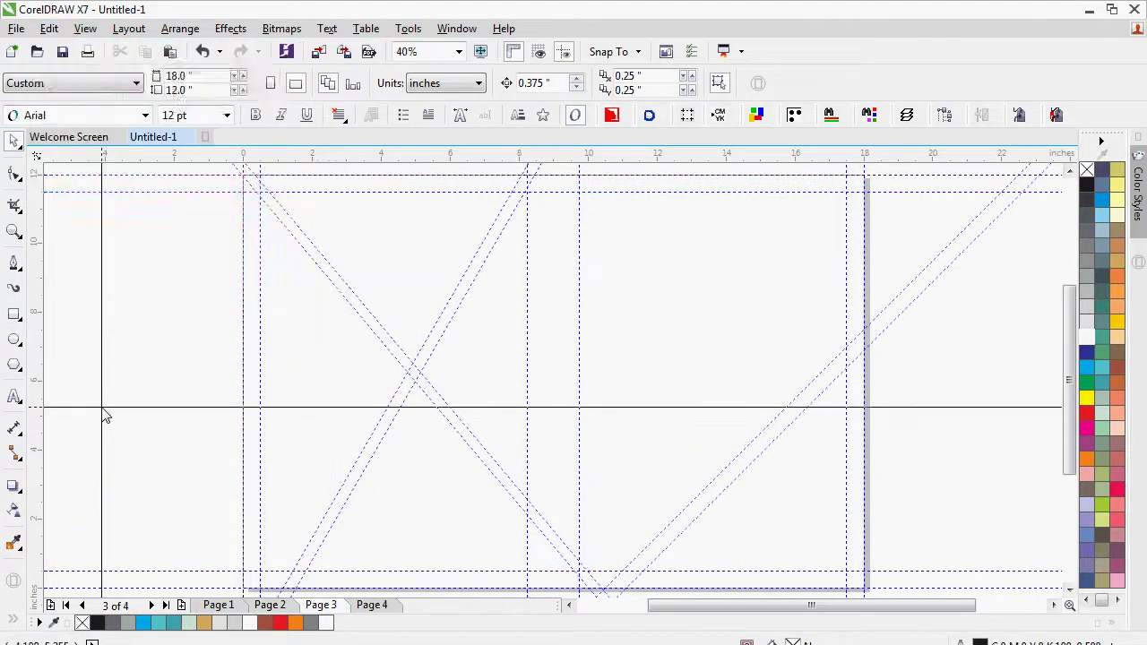
{"action": "key", "text": "Delete"}
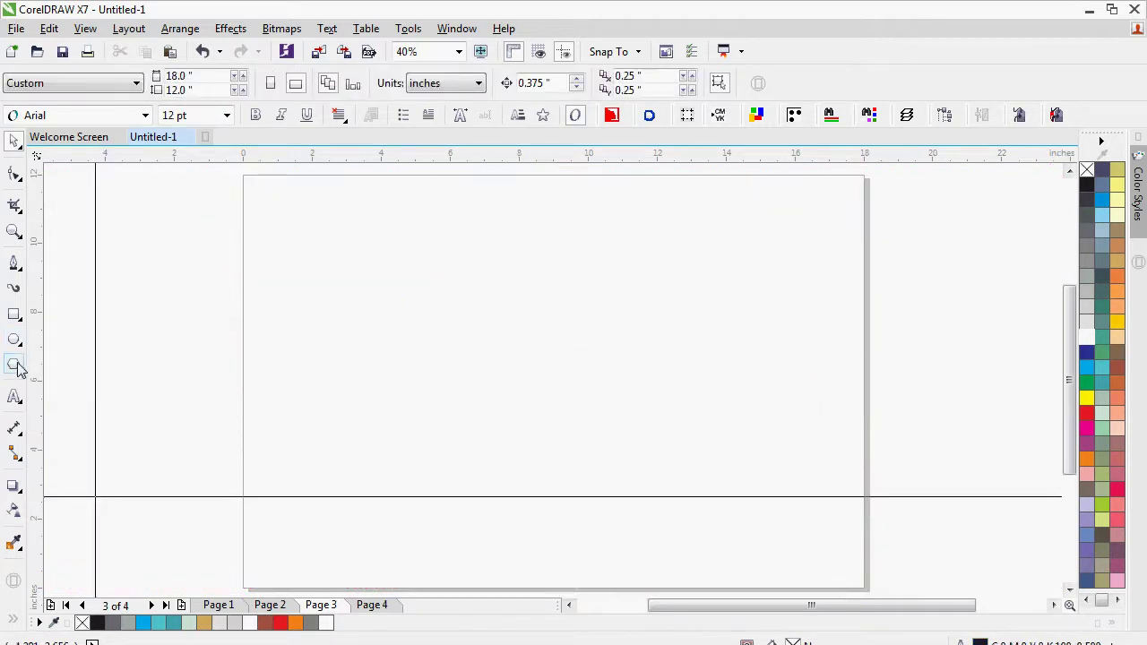
Draw a star about 5.9 inches wide in the middle of page 3 and set it to five points
{"action": "left_click", "coordinate": [15, 340]}
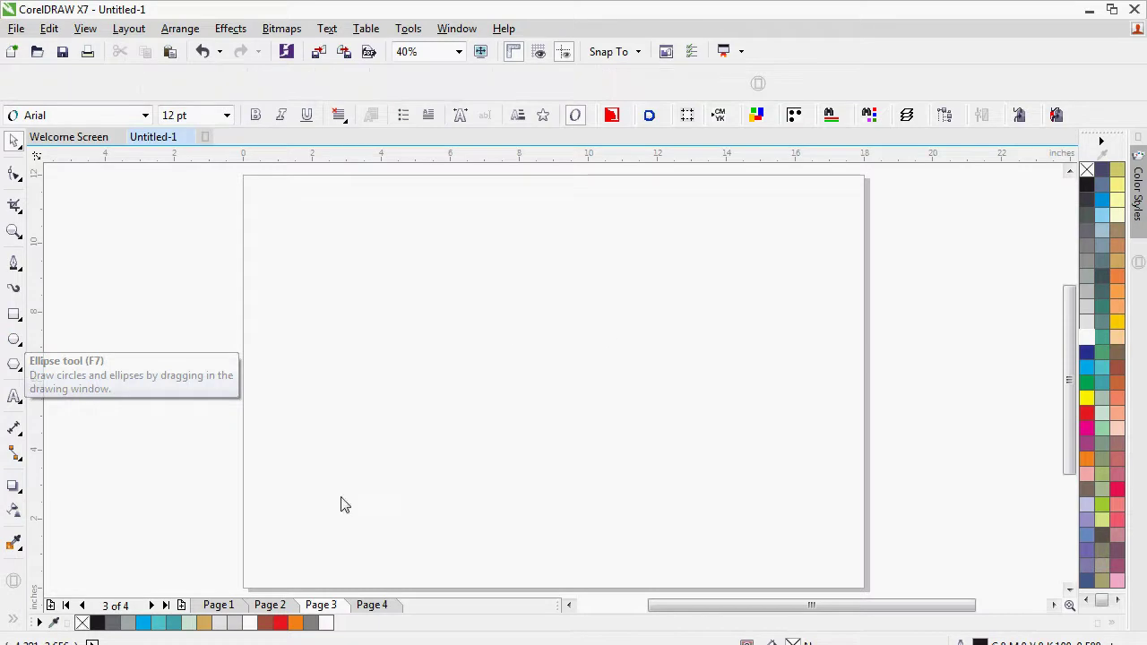
{"action": "left_click", "coordinate": [20, 366]}
{"action": "left_click", "coordinate": [46, 384]}
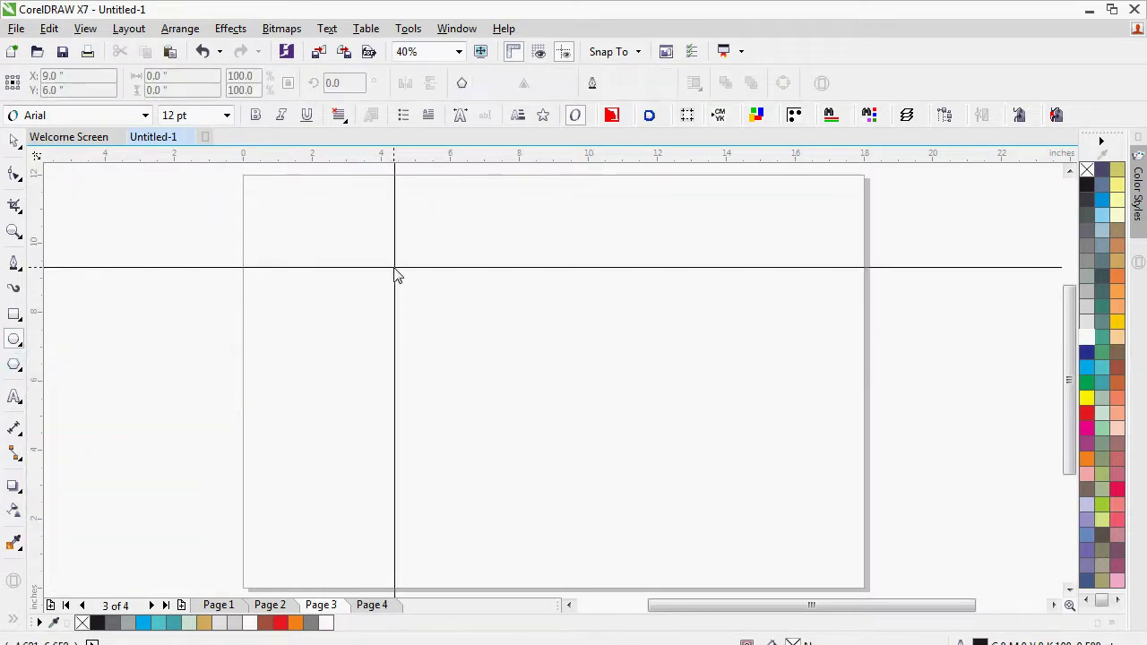
{"action": "mouse_move", "coordinate": [405, 252]}
{"action": "left_mouse_down"}
{"action": "mouse_move", "coordinate": [607, 418]}
{"action": "mouse_move", "coordinate": [621, 466]}
{"action": "left_mouse_up"}
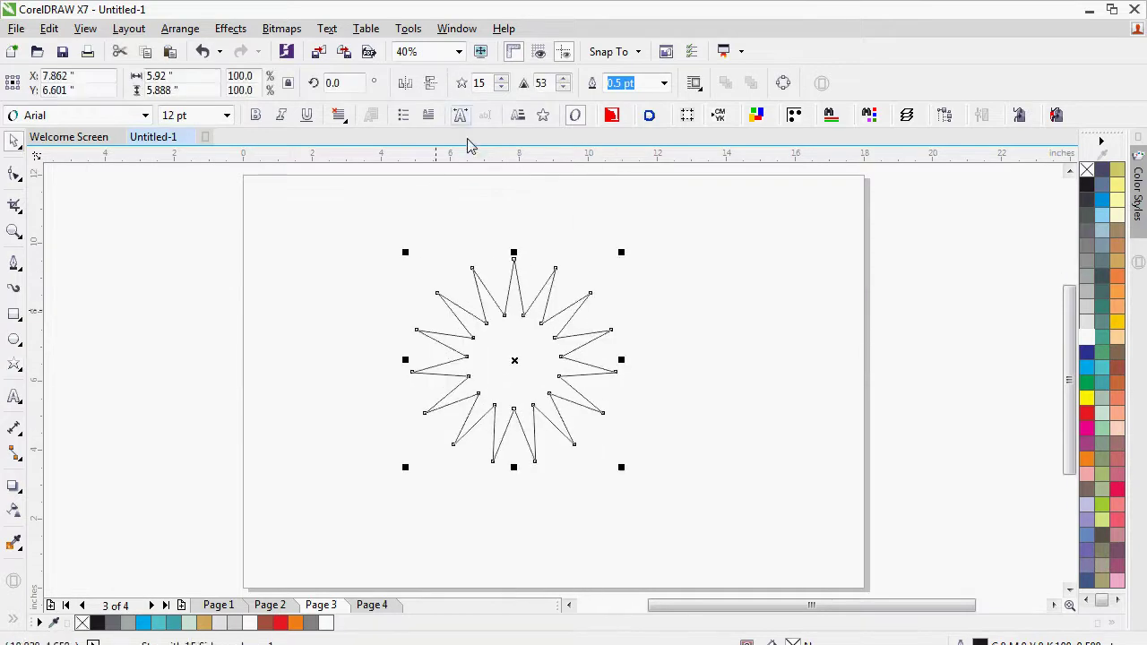
{"action": "type", "text": "5"}
{"action": "key", "text": "Return"}
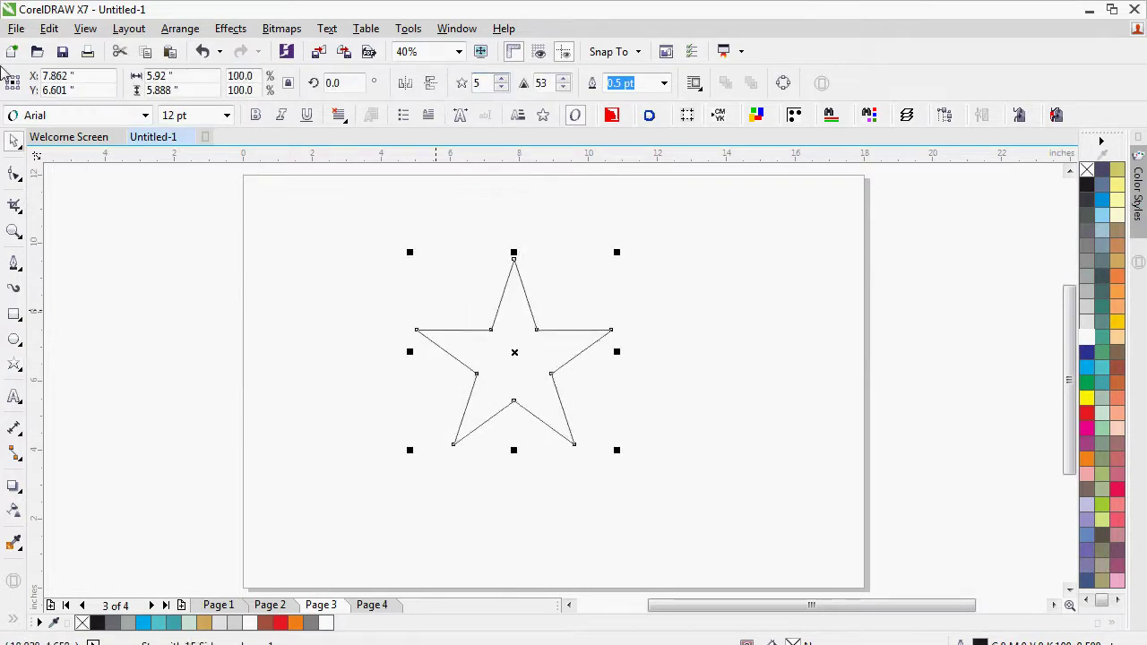
Place vertical guidelines through the star's two upper inner corners and a horizontal guideline along its side arms, snapping to the star
{"action": "left_click_drag", "start_coordinate": [36, 156], "coordinate": [32, 243]}
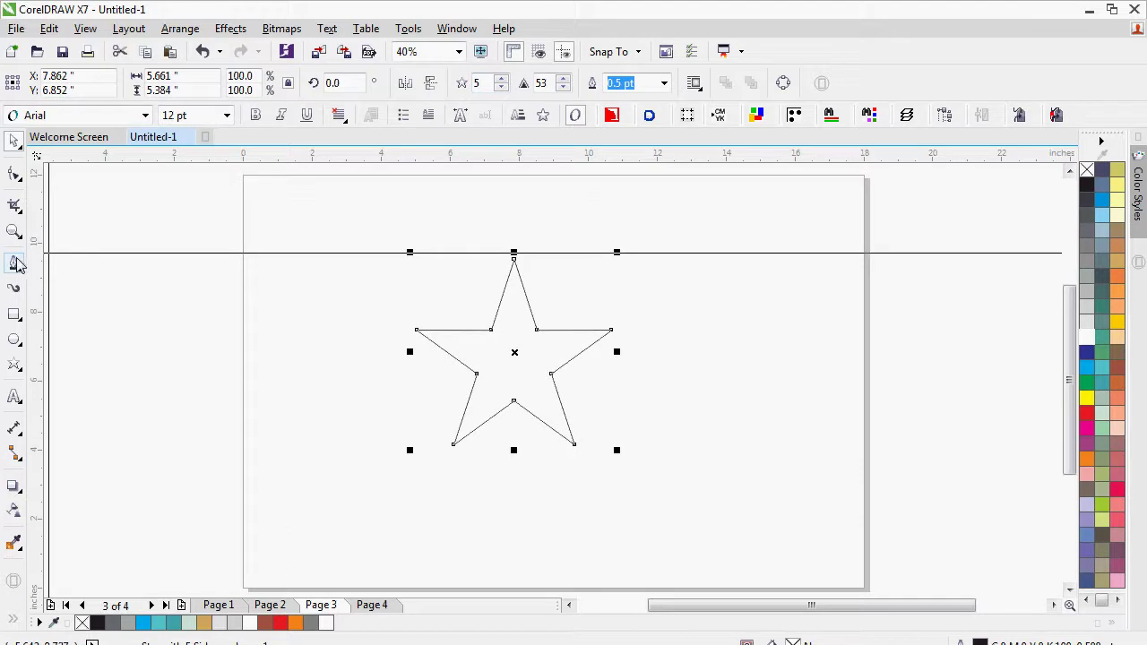
{"action": "left_click", "coordinate": [497, 347]}
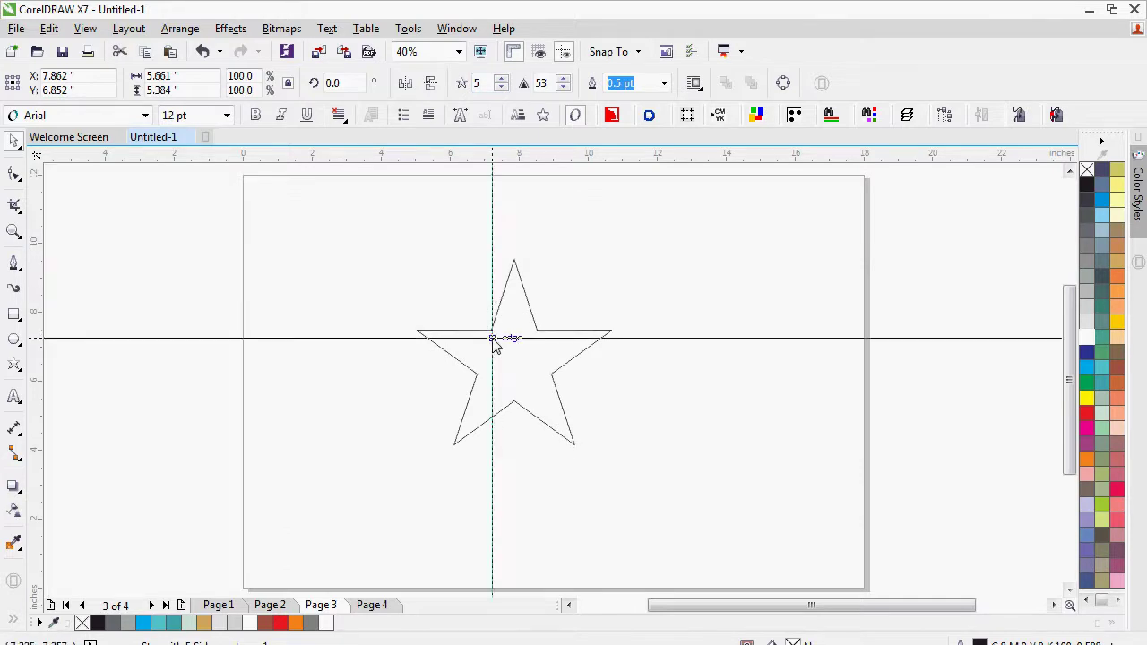
{"action": "left_click", "coordinate": [621, 52]}
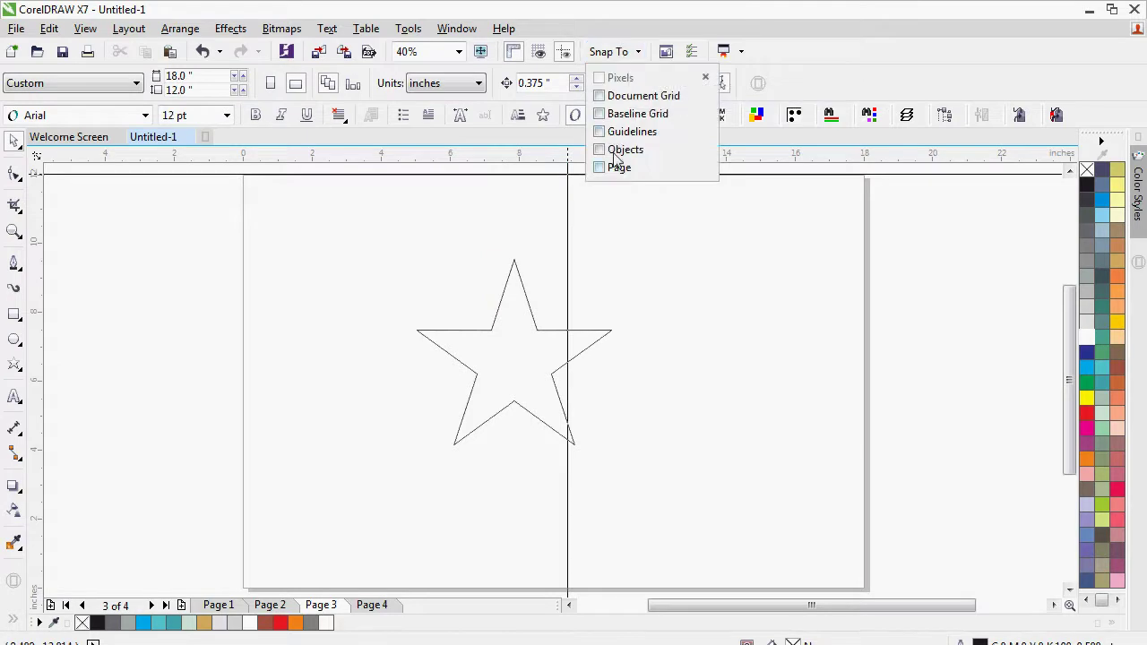
{"action": "left_click", "coordinate": [44, 299]}
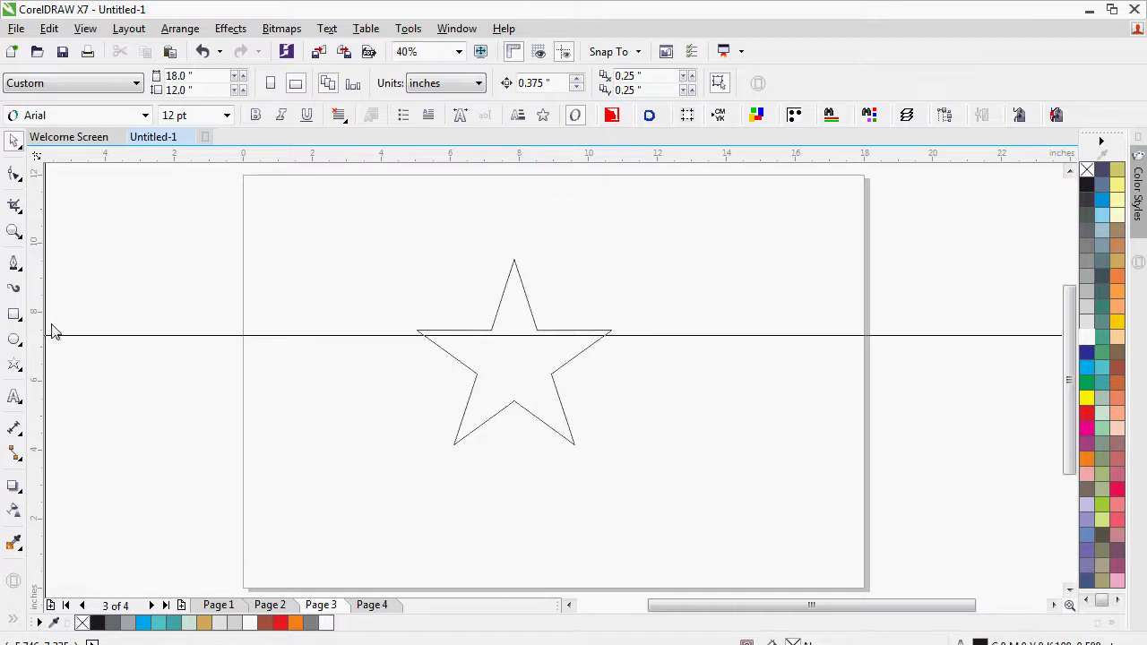
{"action": "left_click_drag", "start_coordinate": [497, 336], "coordinate": [492, 333]}
{"action": "left_click_drag", "start_coordinate": [36, 318], "coordinate": [536, 337]}
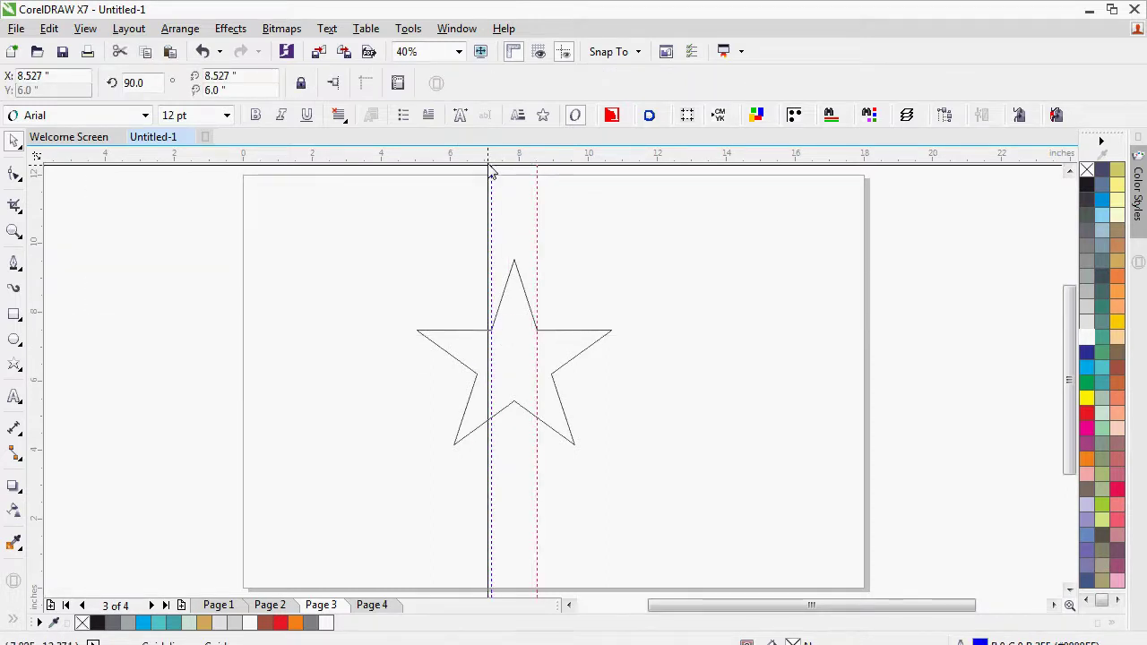
{"action": "left_click_drag", "start_coordinate": [492, 333], "coordinate": [492, 330]}
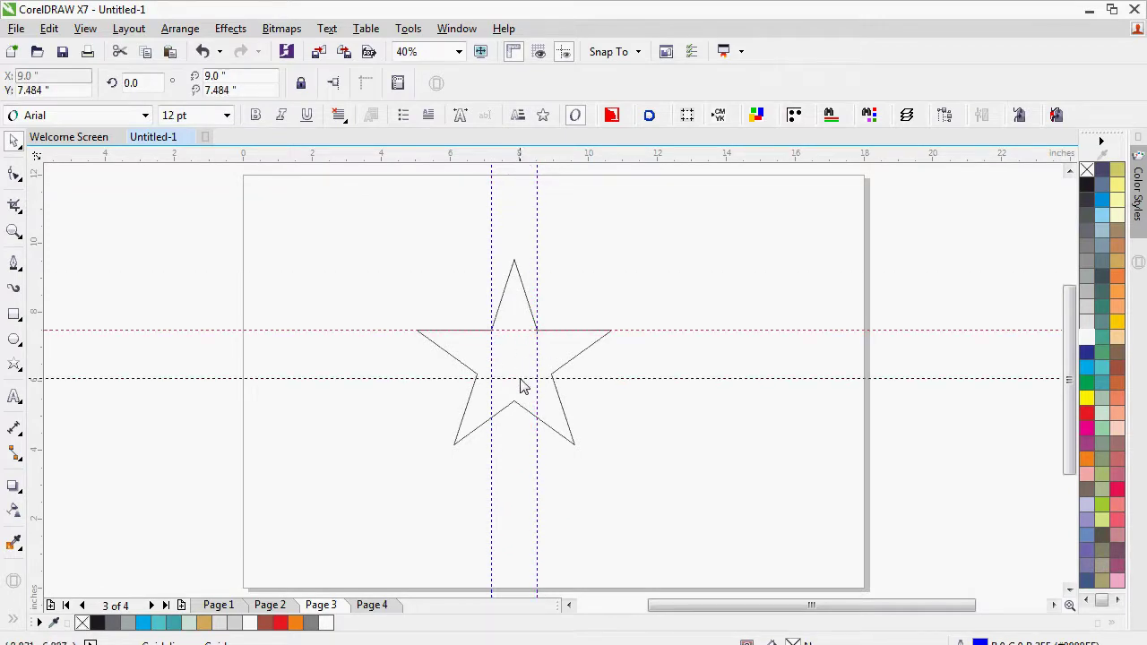
Place horizontal guidelines through the star's lower and side inner corners, and a vertical guideline through its centre
{"action": "left_click_drag", "start_coordinate": [527, 384], "coordinate": [524, 403]}
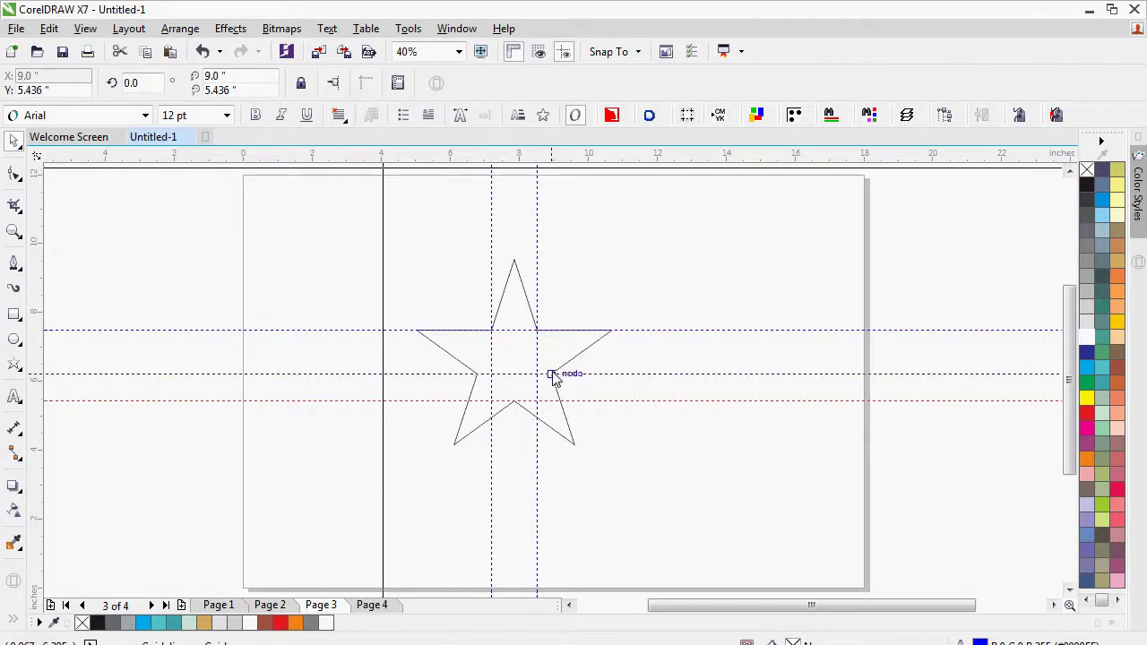
{"action": "left_click_drag", "start_coordinate": [552, 374], "coordinate": [552, 374]}
{"action": "scroll", "coordinate": [496, 454], "scroll_direction": "up", "scroll_amount": 1}
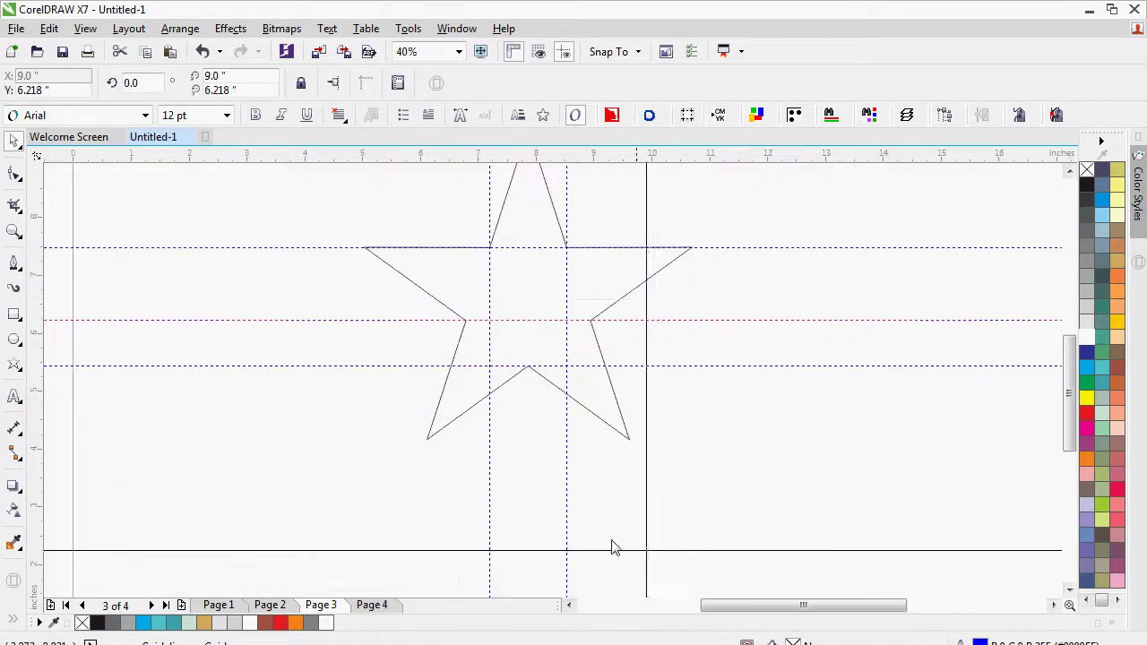
{"action": "left_click_drag", "start_coordinate": [477, 367], "coordinate": [533, 365]}
{"action": "key", "text": "Delete"}
{"action": "left_click_drag", "start_coordinate": [39, 285], "coordinate": [528, 366]}
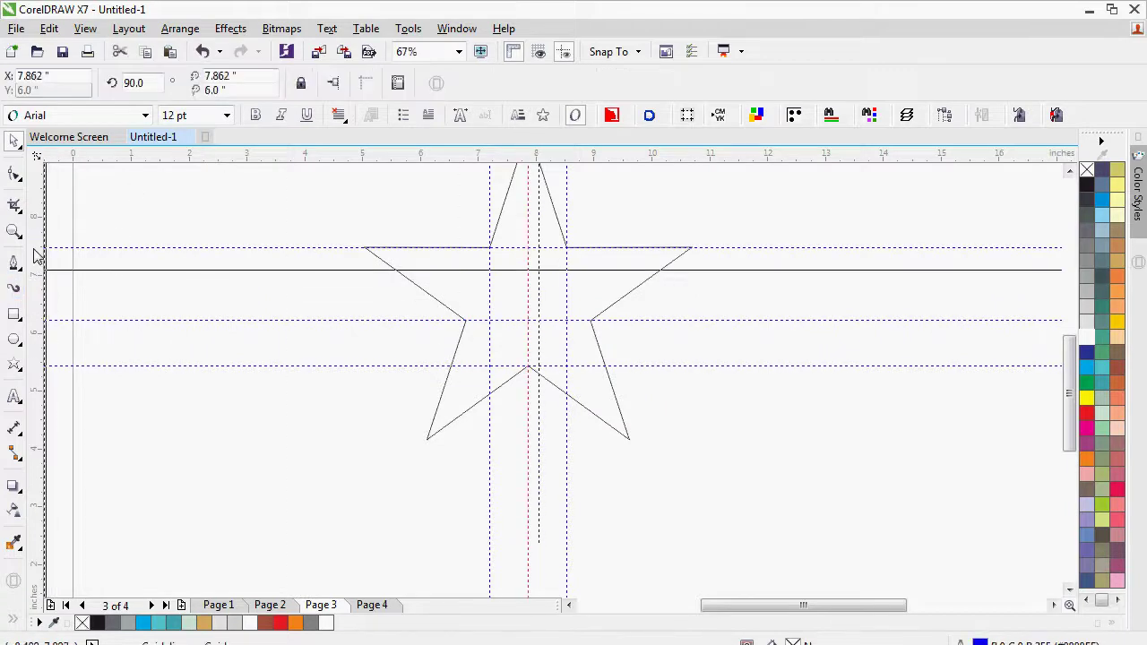
Place a vertical guideline through the star's left tip, discarding another one tried at the lower-left tip
{"action": "left_click_drag", "start_coordinate": [365, 250], "coordinate": [366, 250]}
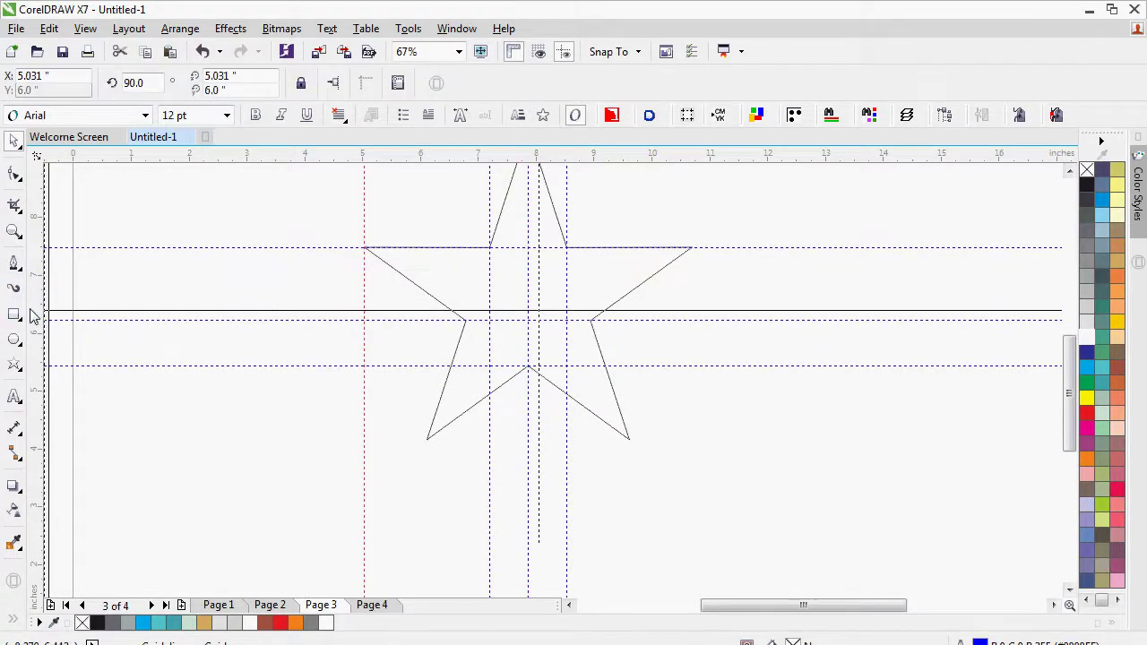
{"action": "left_click_drag", "start_coordinate": [427, 441], "coordinate": [426, 441]}
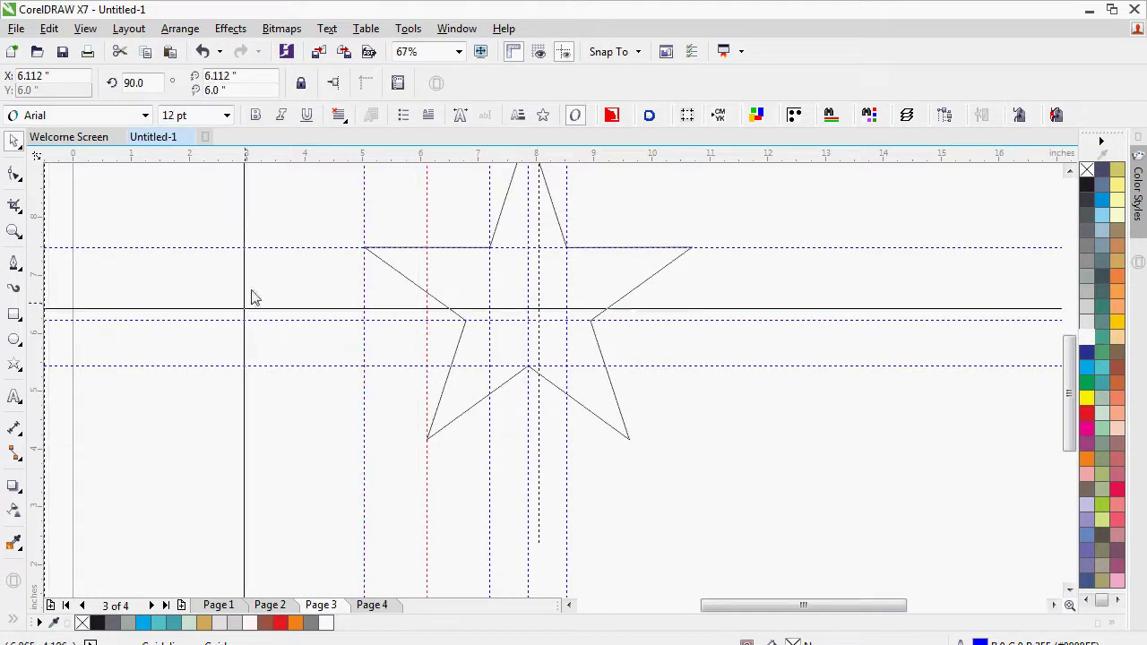
{"action": "left_click", "coordinate": [371, 242]}
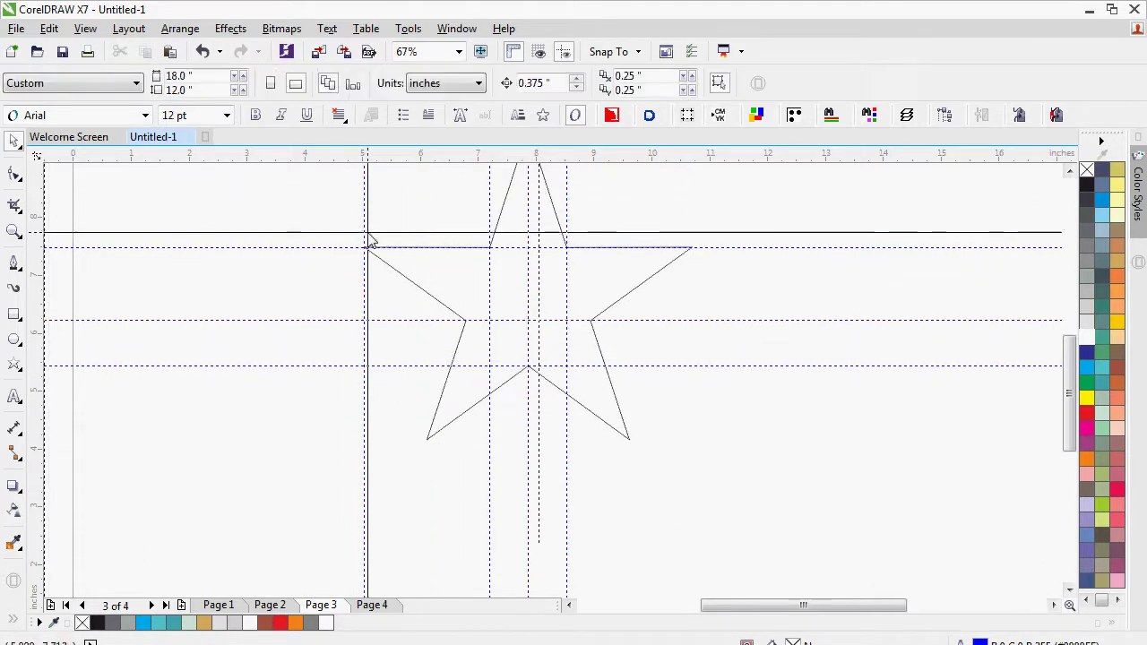
{"action": "left_click", "coordinate": [364, 235]}
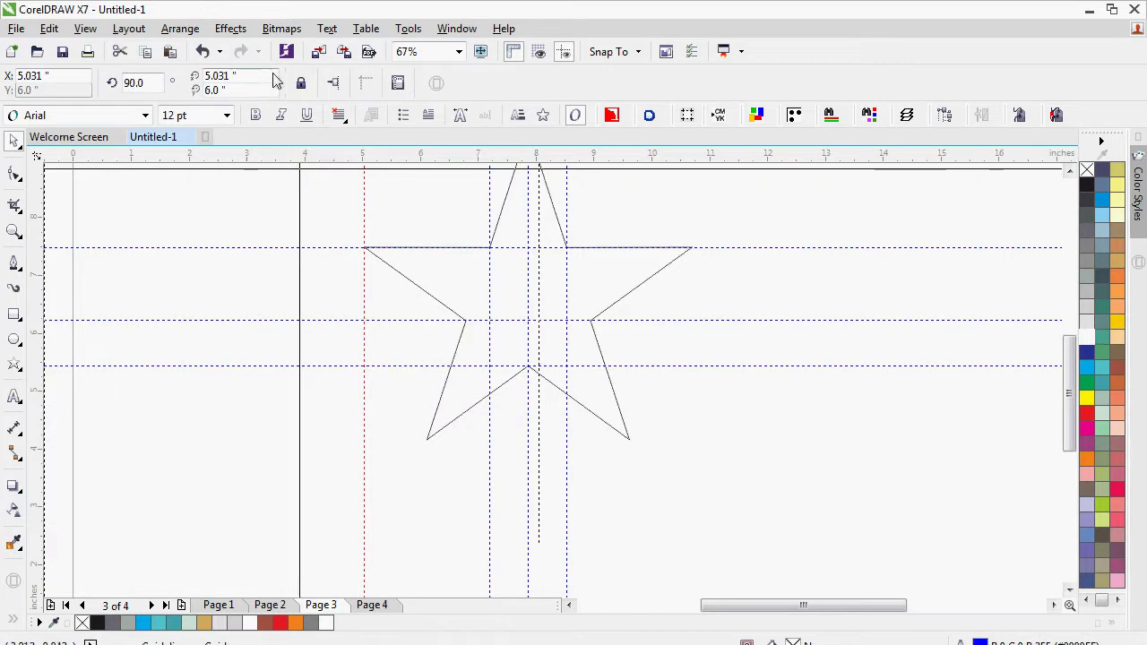
Try rotating the left-tip guideline to 120 degrees and moving it across the star's left arm
{"action": "left_click", "coordinate": [146, 84]}
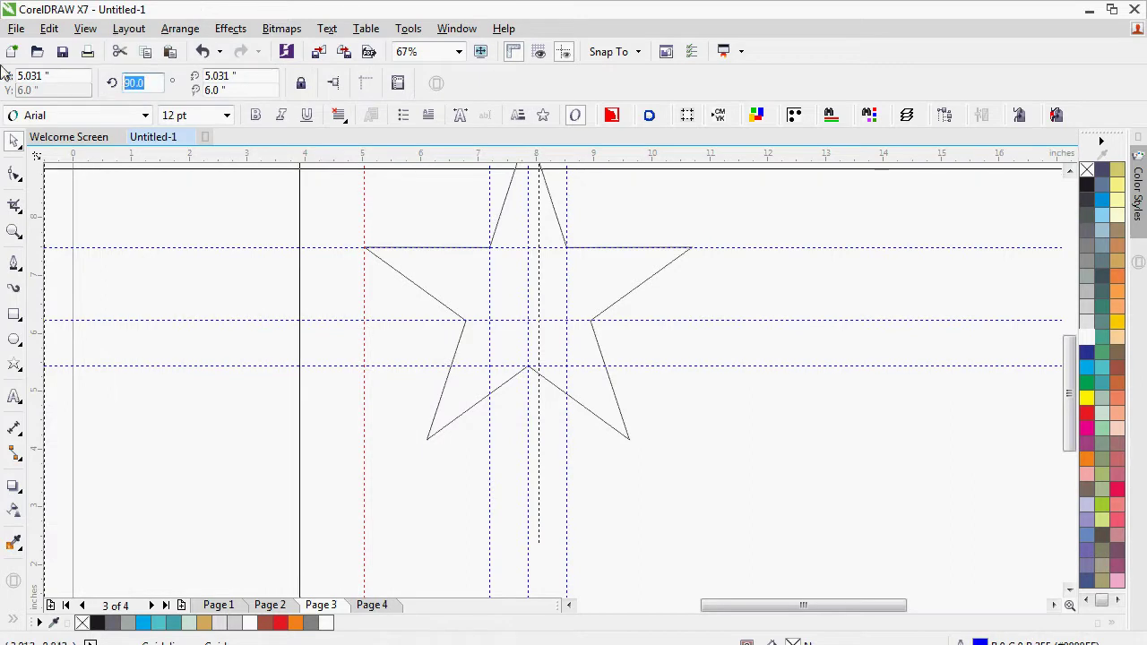
{"action": "type", "text": "120"}
{"action": "key", "text": "Return"}
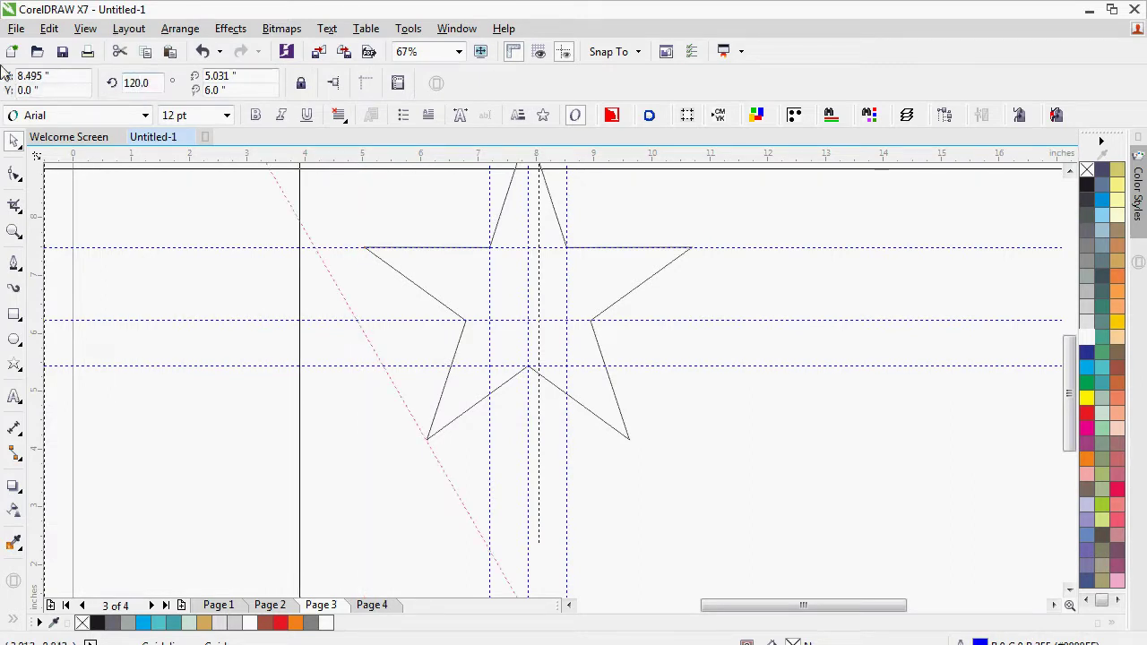
{"action": "left_click_drag", "start_coordinate": [380, 358], "coordinate": [425, 302]}
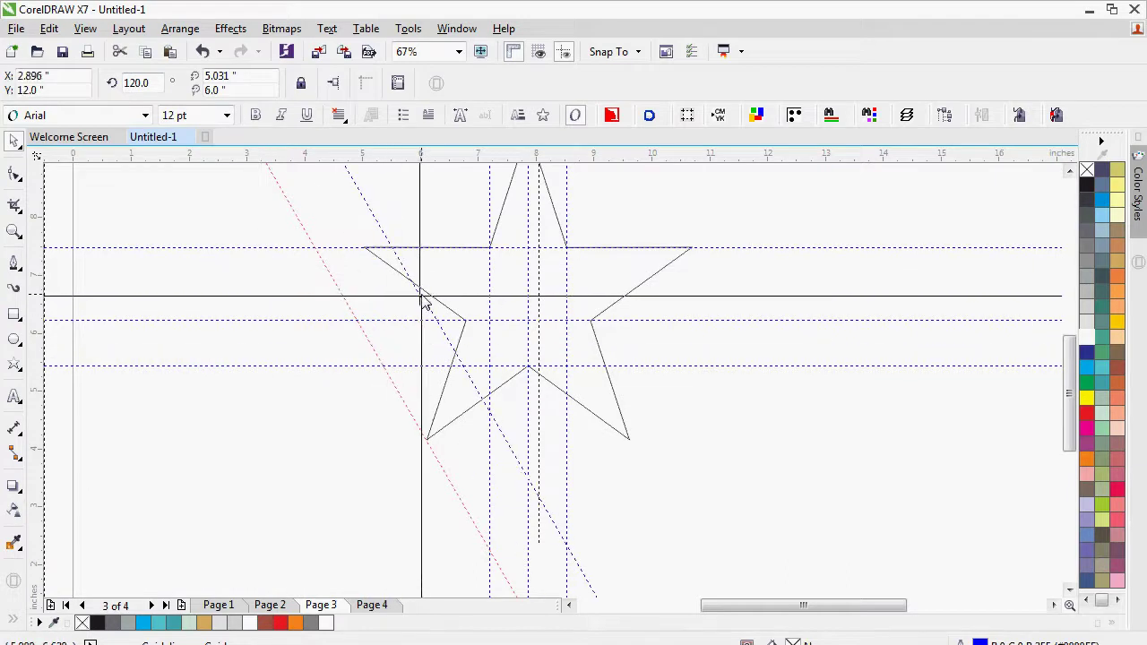
Rotate the slanted guideline to 150 and then 145 degrees, and align it with the lower edge of the star's left arm
{"action": "left_click", "coordinate": [146, 90]}
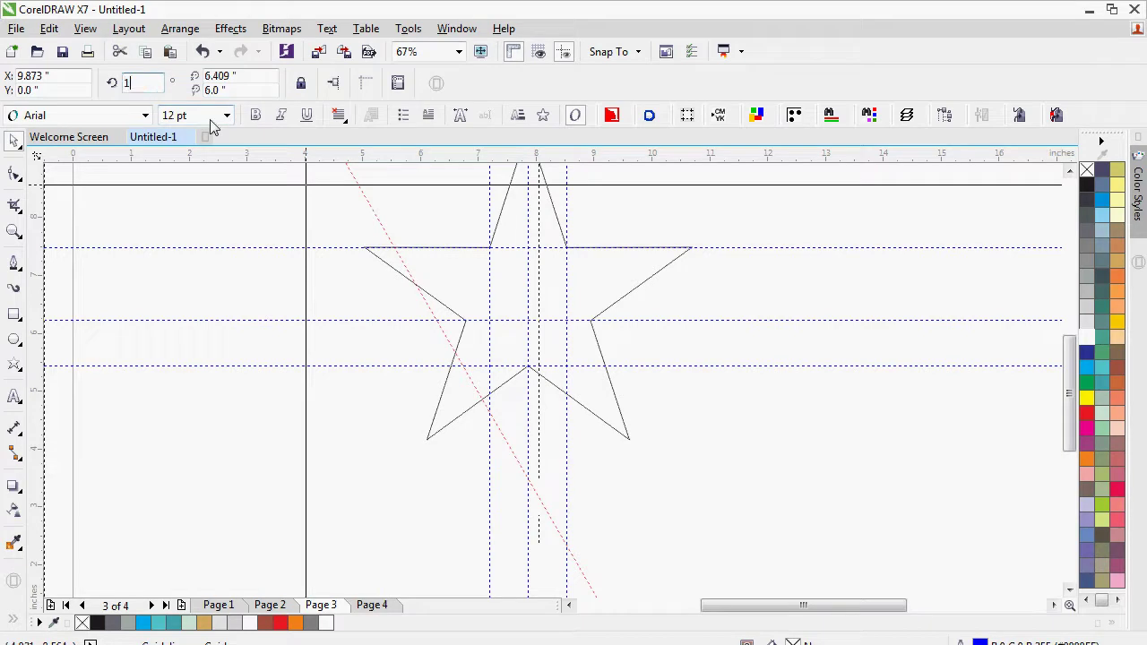
{"action": "type", "text": "150"}
{"action": "key", "text": "Return"}
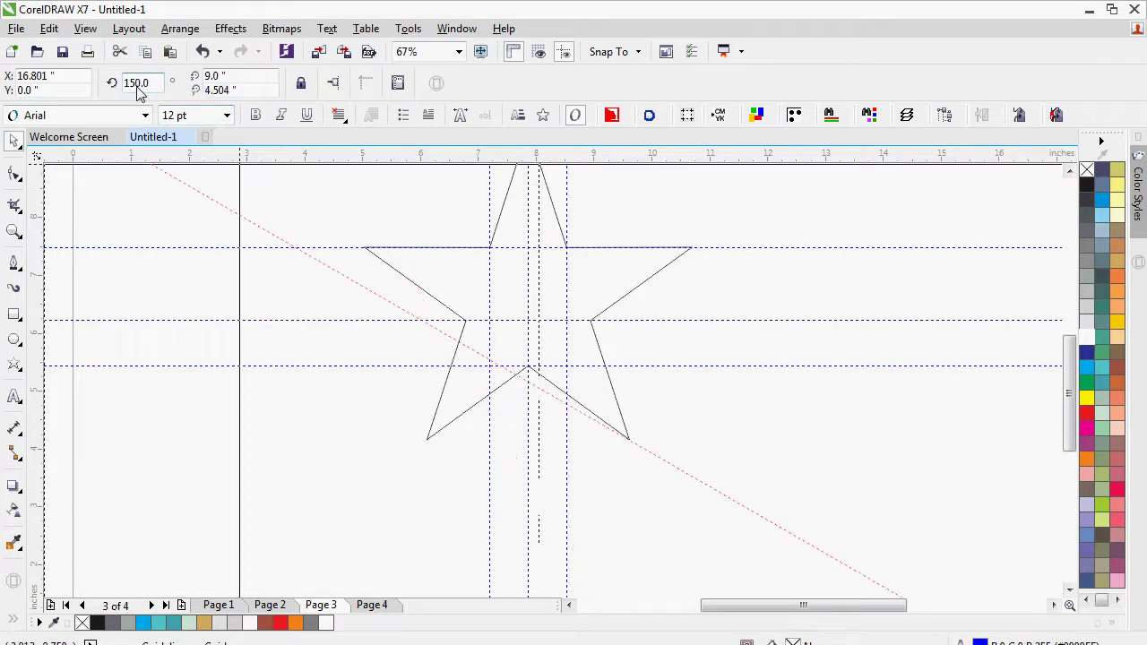
{"action": "left_click_drag", "start_coordinate": [132, 87], "coordinate": [309, 107]}
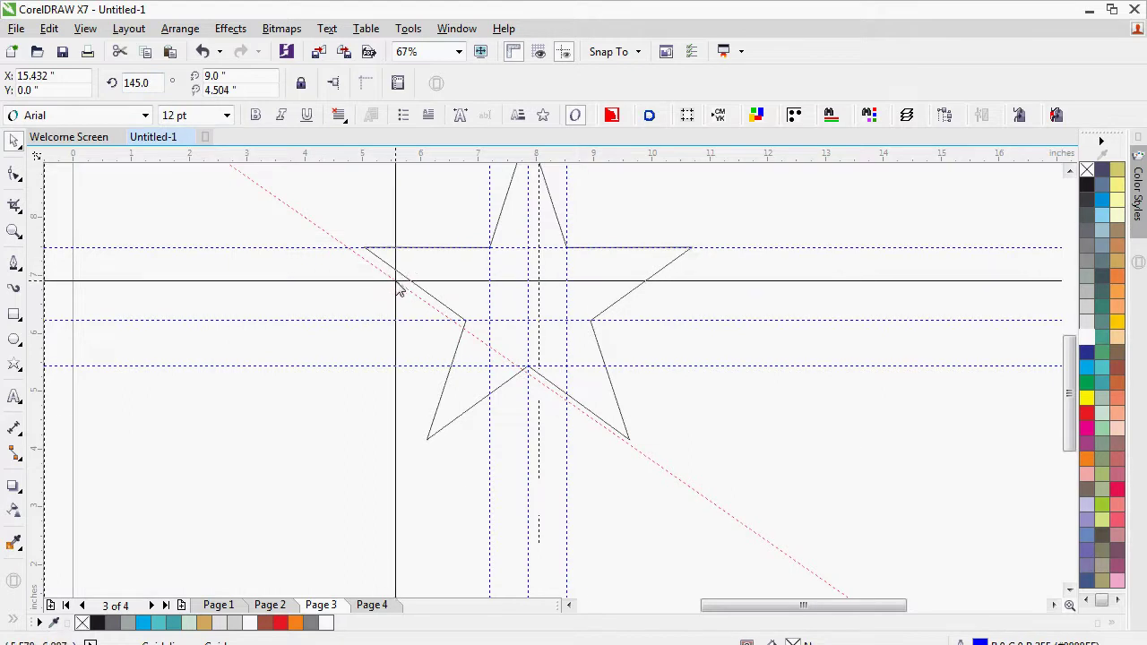
{"action": "left_click_drag", "start_coordinate": [399, 290], "coordinate": [369, 249]}
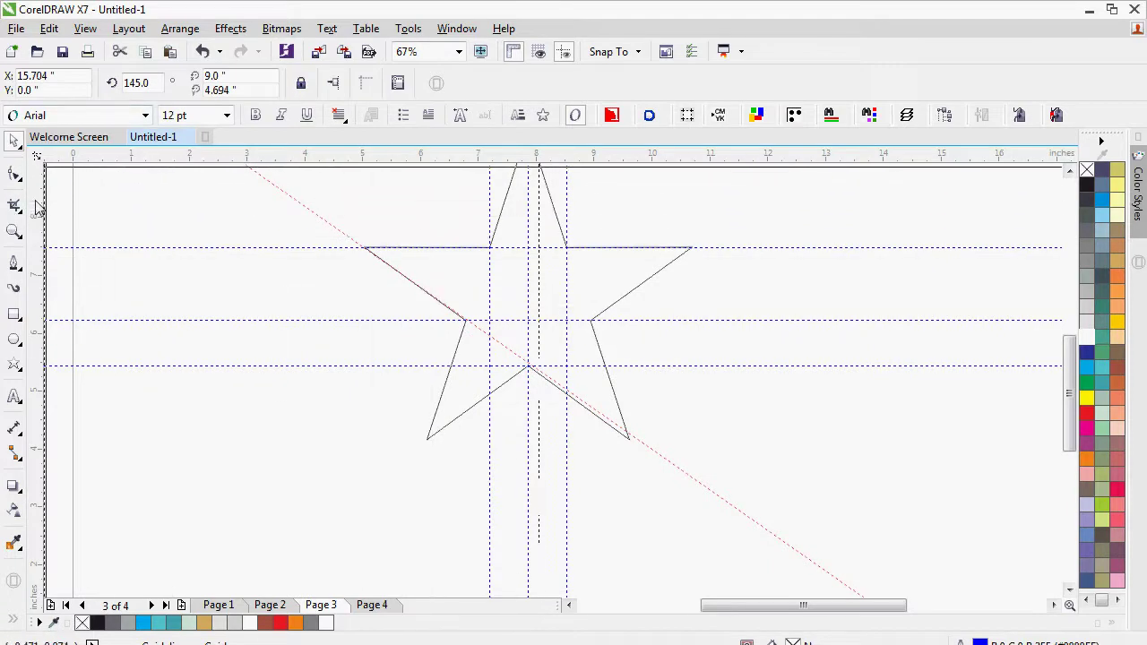
Add a vertical guideline near the star's right inner corner, rotate it to 220 degrees and move it against the lower-left arm
{"action": "left_click", "coordinate": [596, 247]}
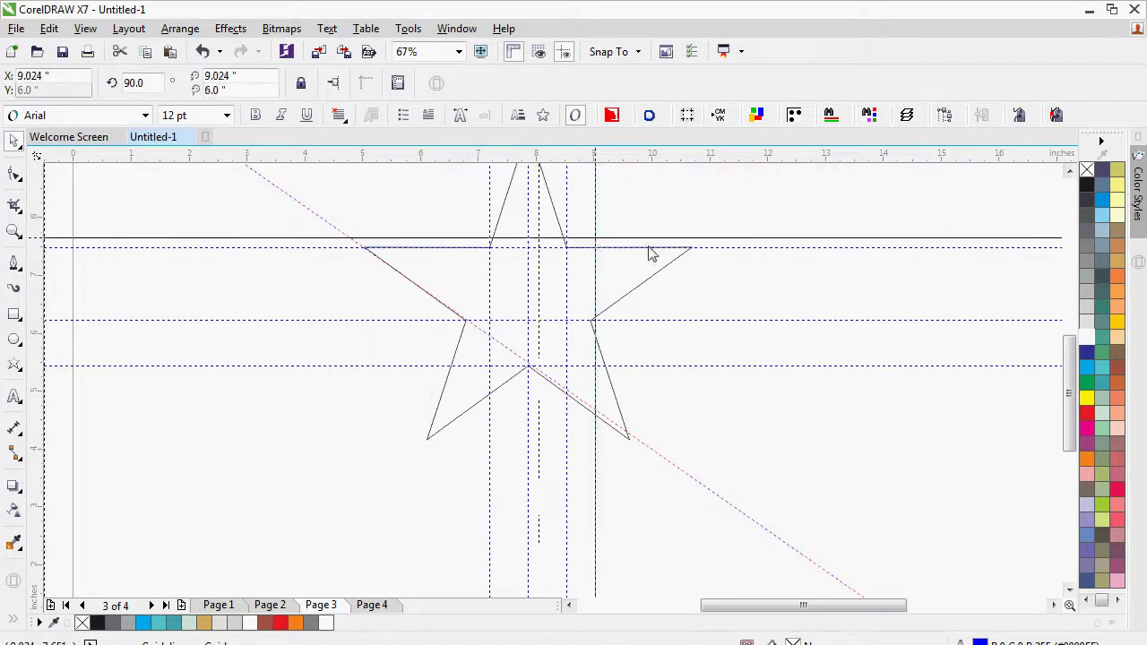
{"action": "left_click", "coordinate": [130, 83]}
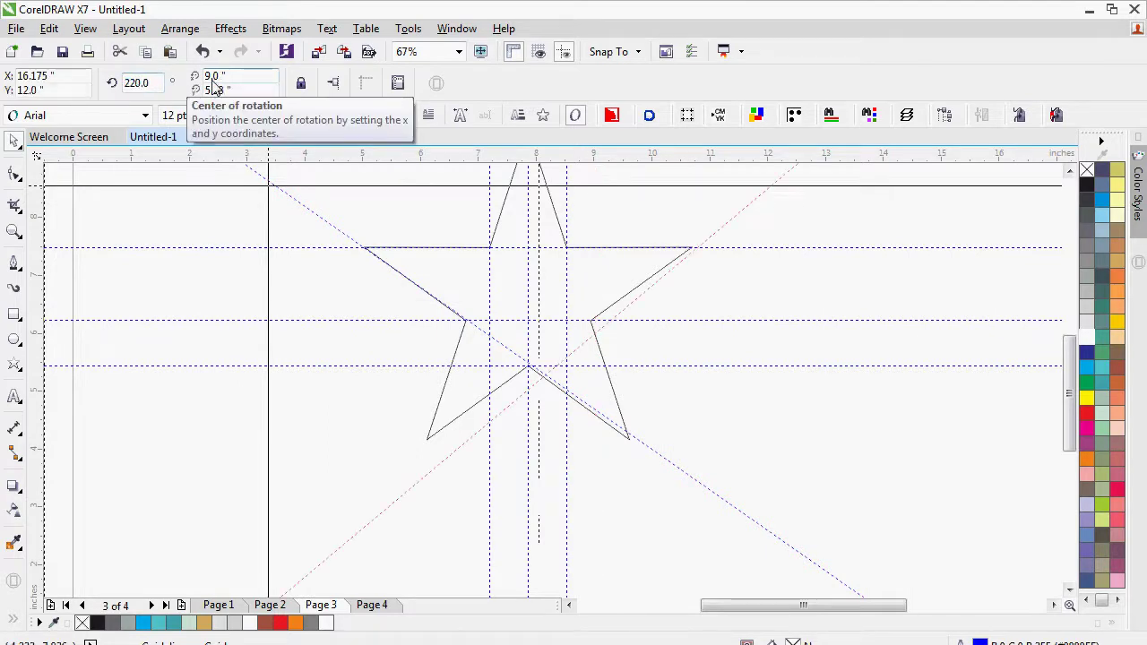
{"action": "key", "text": "Return"}
{"action": "left_click_drag", "start_coordinate": [478, 433], "coordinate": [469, 409]}
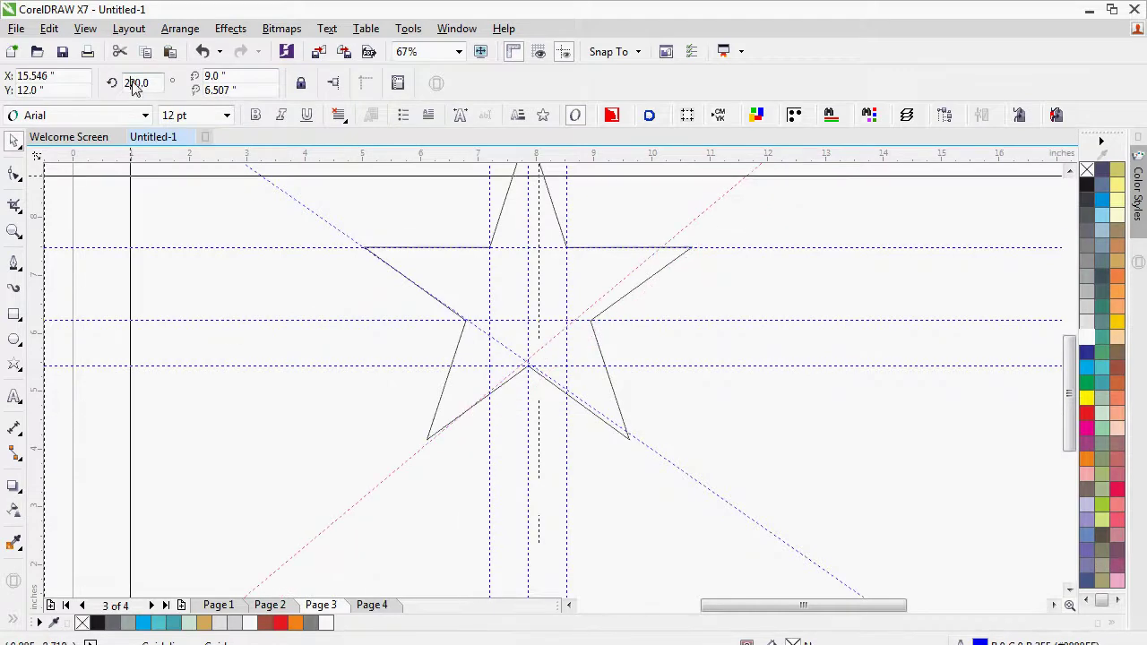
Try the new slanted guideline at an angle of 230 degrees
{"action": "left_click", "coordinate": [132, 80]}
{"action": "key", "text": "shift+Right"}
{"action": "key", "text": "shift+Right"}
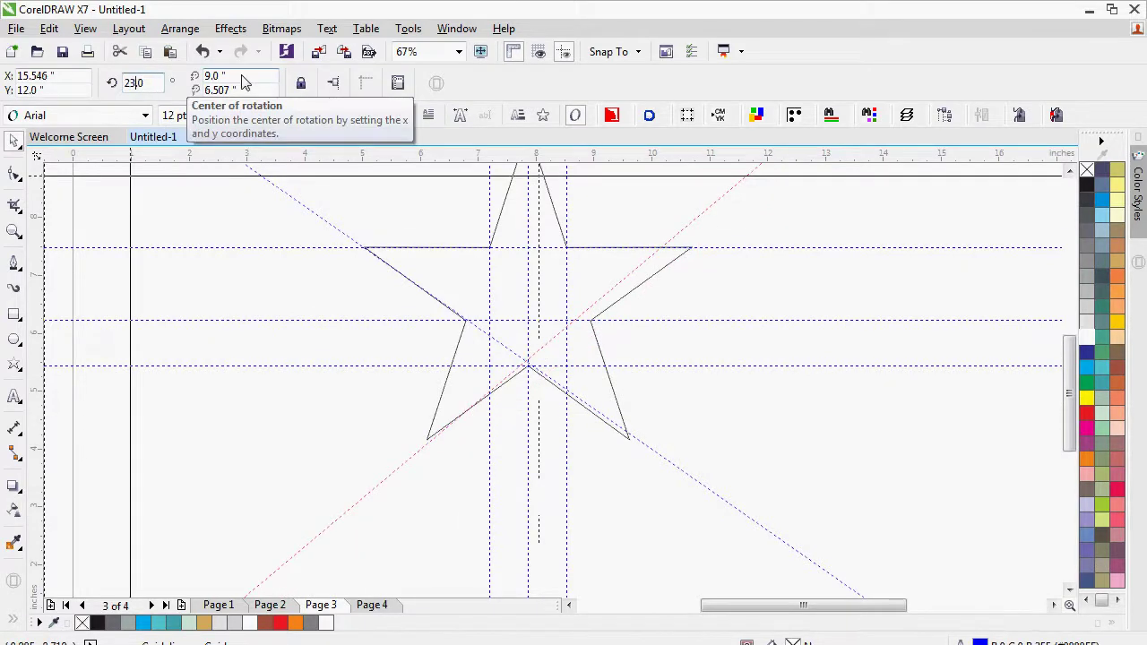
{"action": "key", "text": "Return"}
Set the slanted guideline to 215 degrees, move it to the lower-left arm's bottom edge, and refine its angle to 217 degrees
{"action": "left_click_drag", "start_coordinate": [130, 82], "coordinate": [557, 57]}
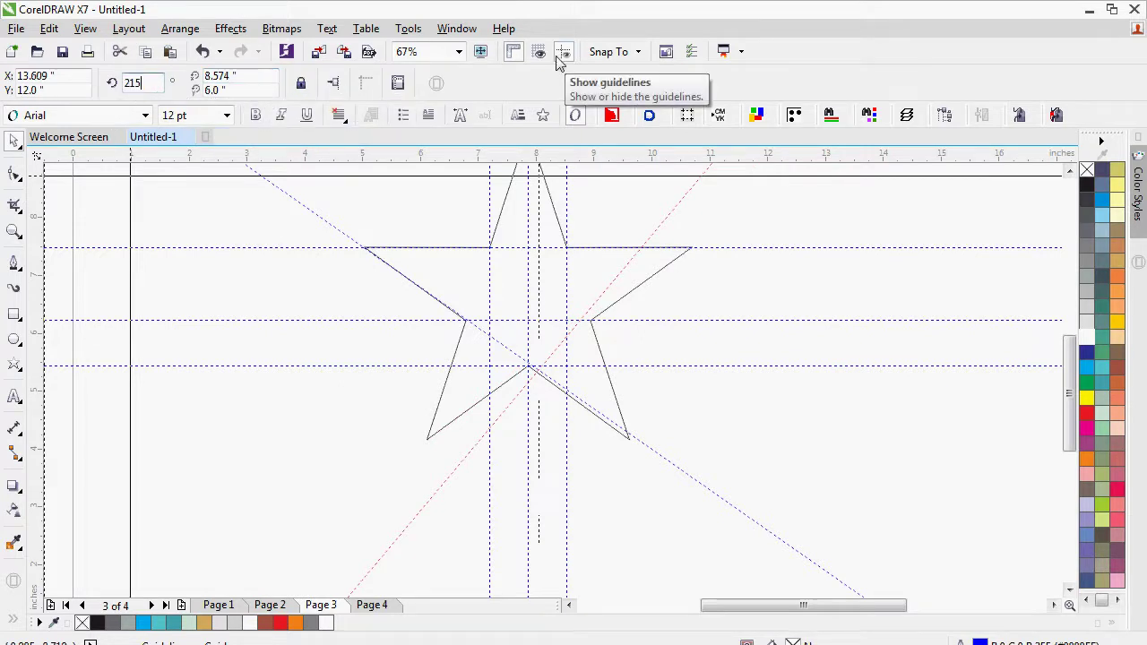
{"action": "type", "text": "15"}
{"action": "key", "text": "Return"}
{"action": "scroll", "coordinate": [540, 436], "scroll_direction": "up", "scroll_amount": 3}
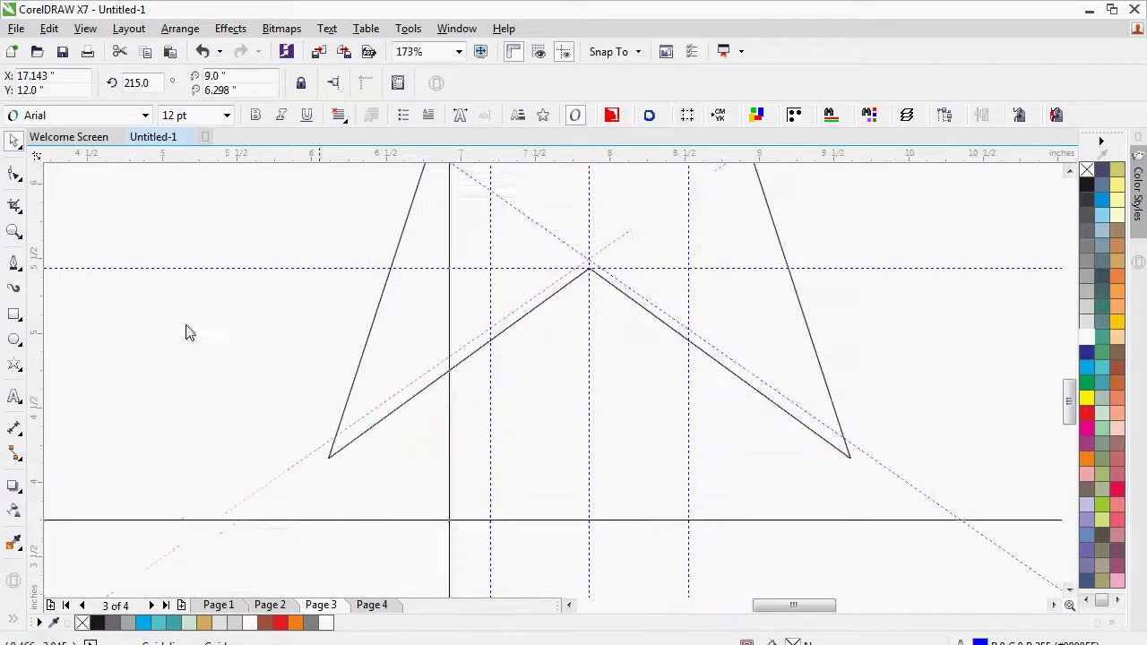
{"action": "left_click_drag", "start_coordinate": [131, 82], "coordinate": [149, 83]}
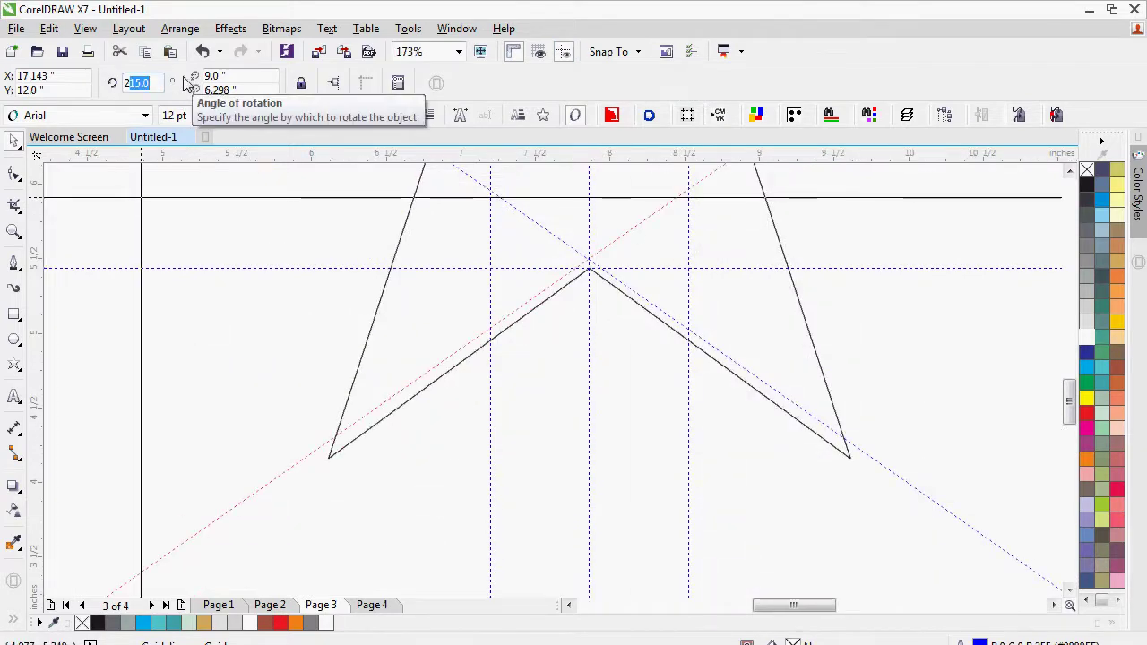
{"action": "type", "text": "17"}
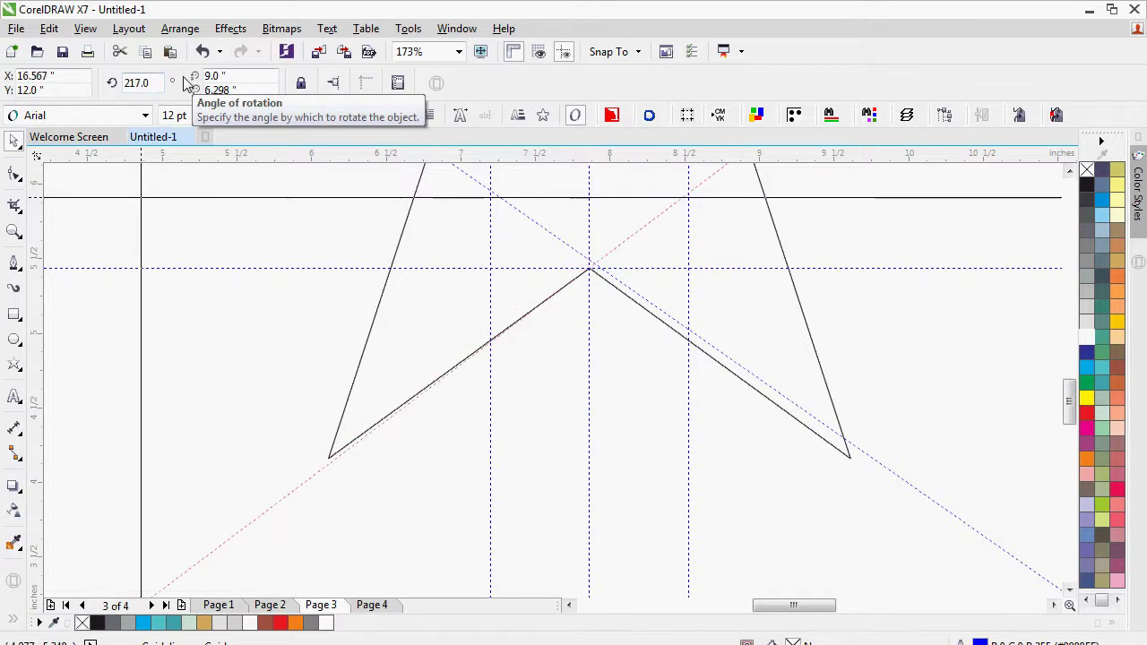
{"action": "key", "text": "Return"}
Set the slanted guideline's angle to 216 degrees and align it exactly with the bottom edge of the star's lower-left arm
{"action": "left_click_drag", "start_coordinate": [135, 83], "coordinate": [160, 84]}
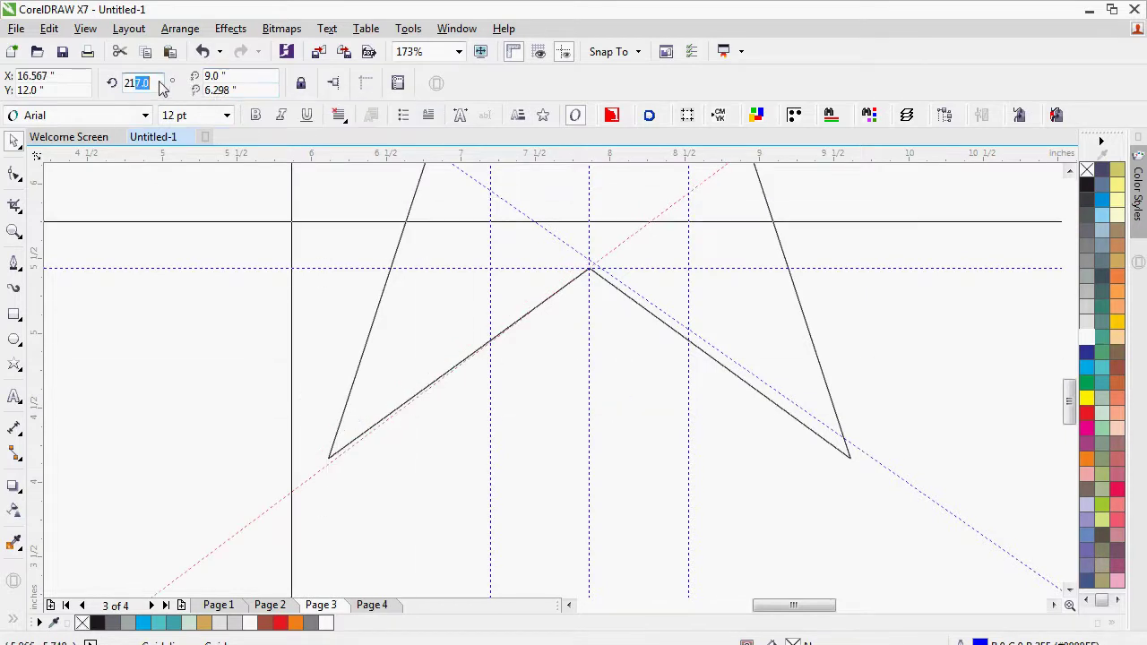
{"action": "type", "text": "6"}
{"action": "key", "text": "Return"}
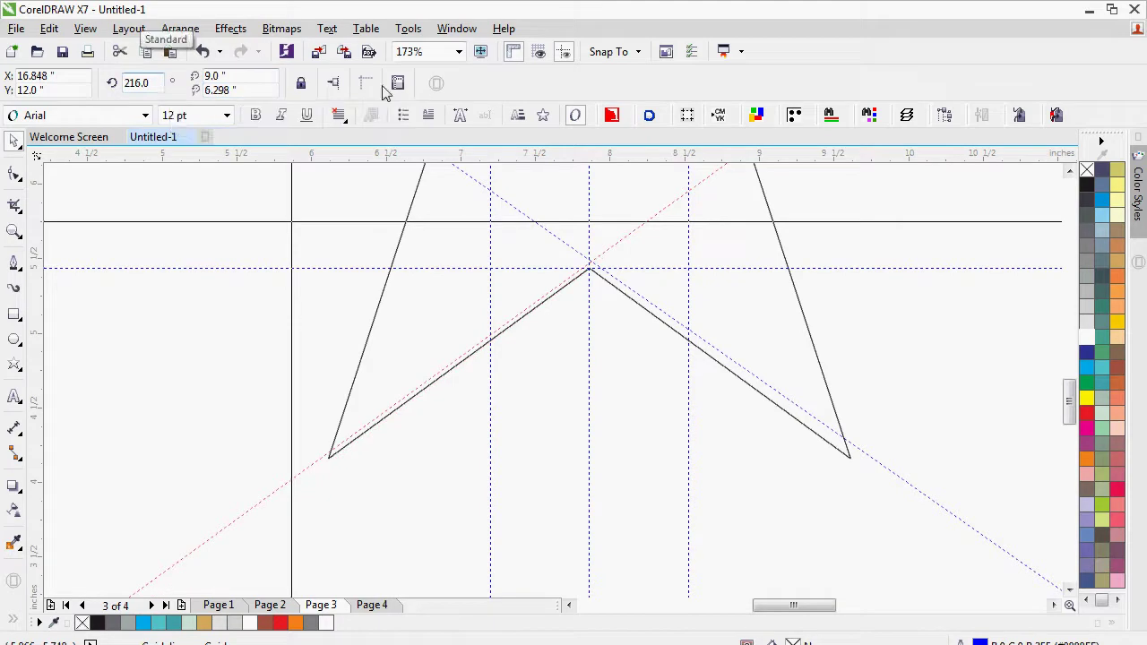
{"action": "left_click_drag", "start_coordinate": [464, 355], "coordinate": [471, 358]}
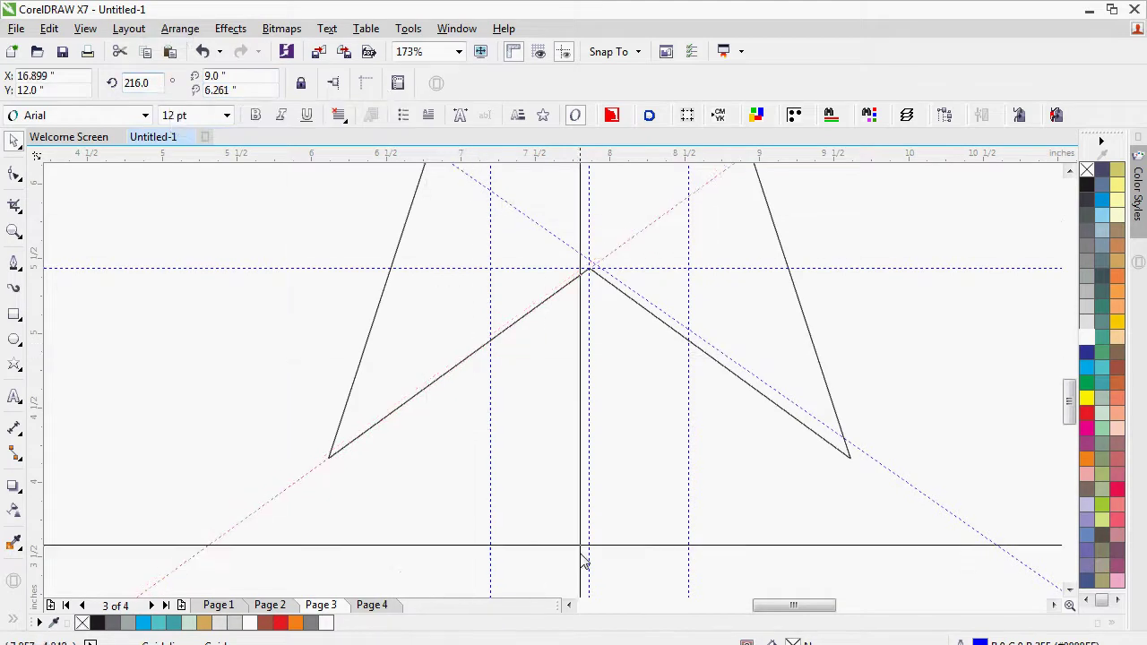
{"action": "scroll", "coordinate": [782, 318], "scroll_direction": "down", "scroll_amount": 2}
{"action": "scroll", "coordinate": [783, 318], "scroll_direction": "down", "scroll_amount": 4}
{"action": "key", "text": "F2"}
{"action": "left_click_drag", "start_coordinate": [619, 385], "coordinate": [904, 121]}
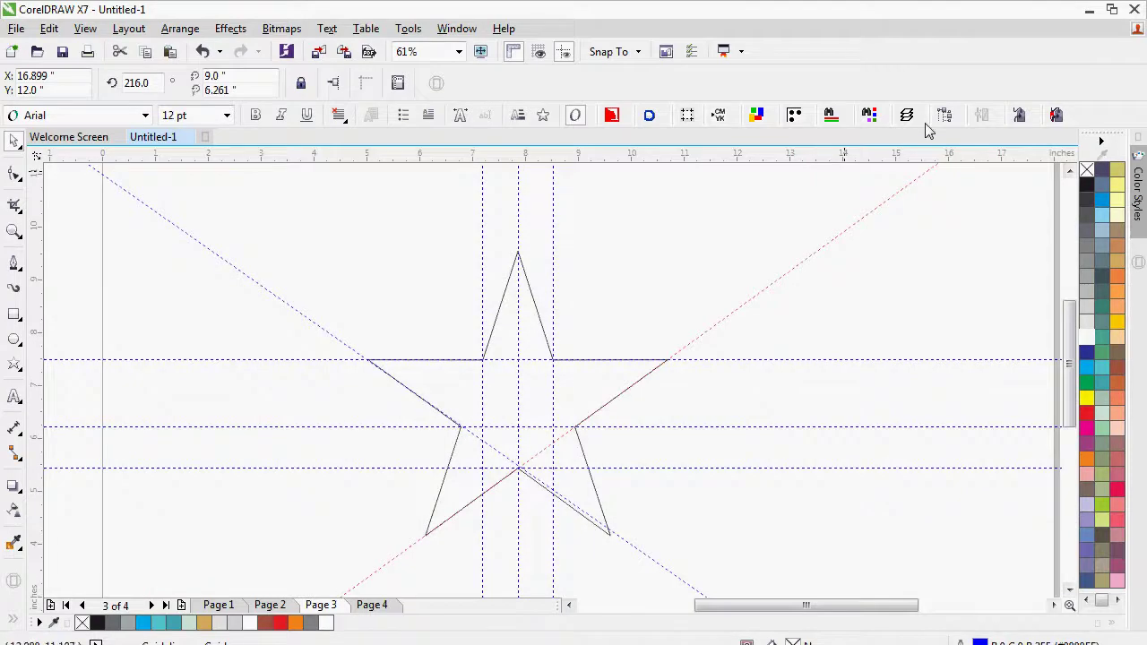
Delete all guidelines from page 4 and preview that page full screen
{"action": "double_click", "coordinate": [14, 313]}
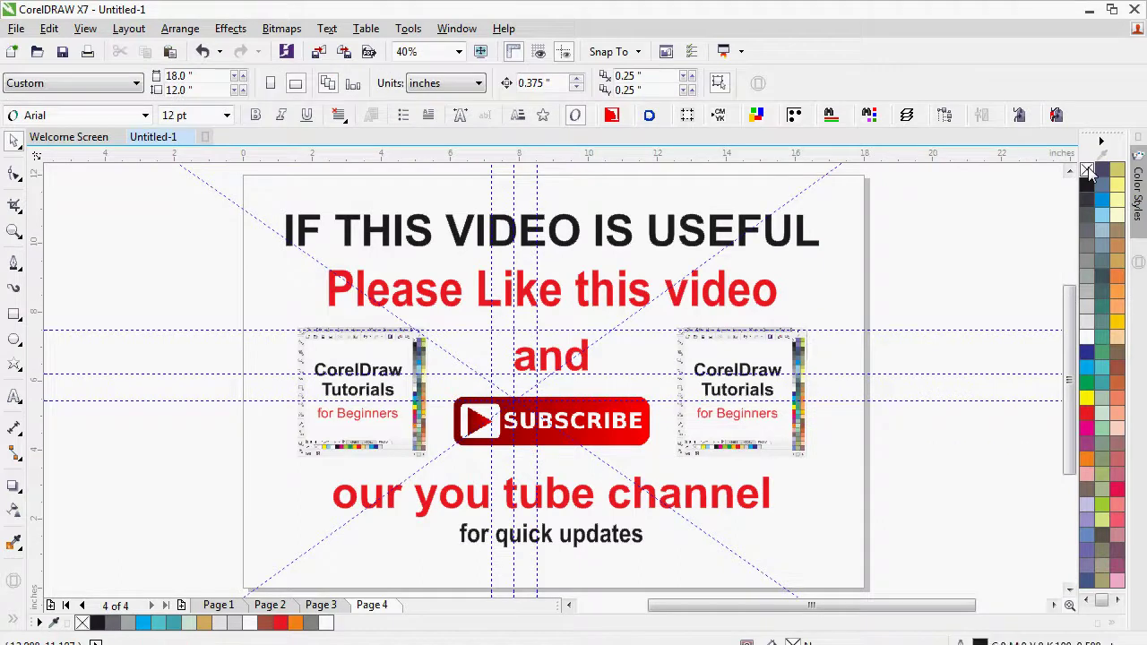
{"action": "key", "text": "a"}
{"action": "key", "text": "g"}
{"action": "key", "text": "Delete"}
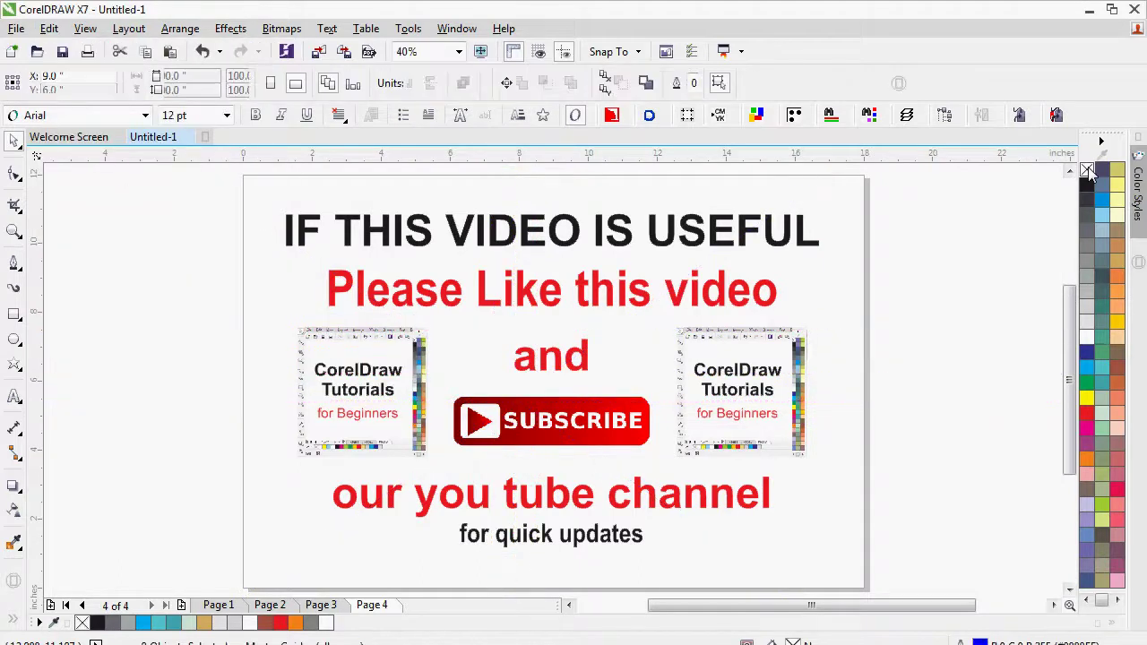
{"action": "key", "text": "F9"}
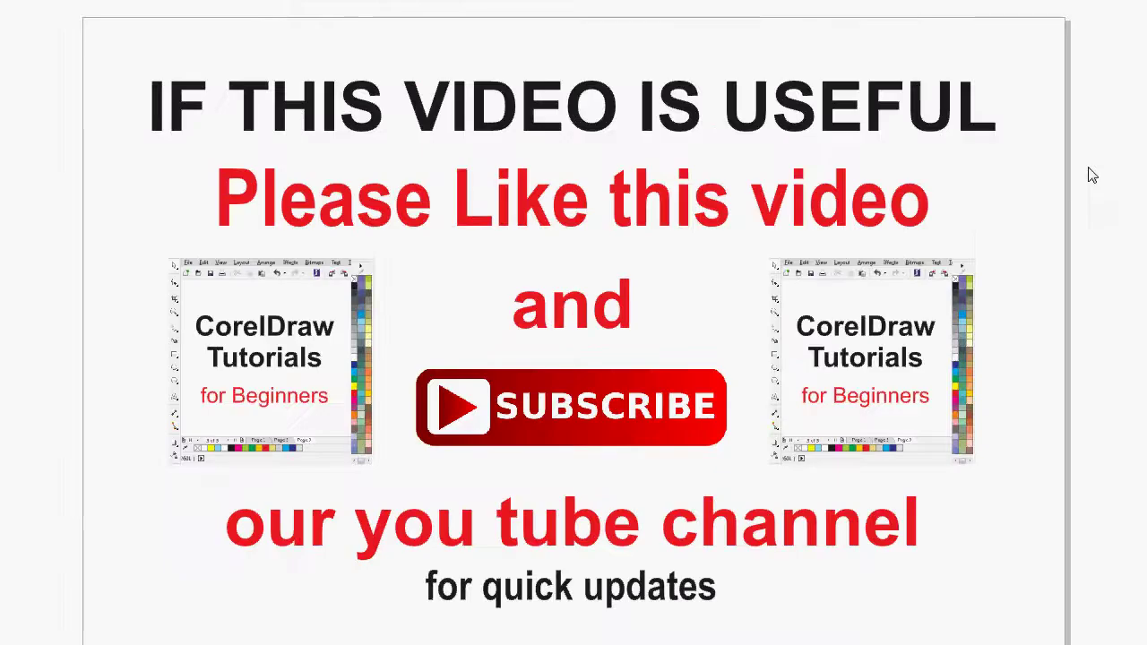